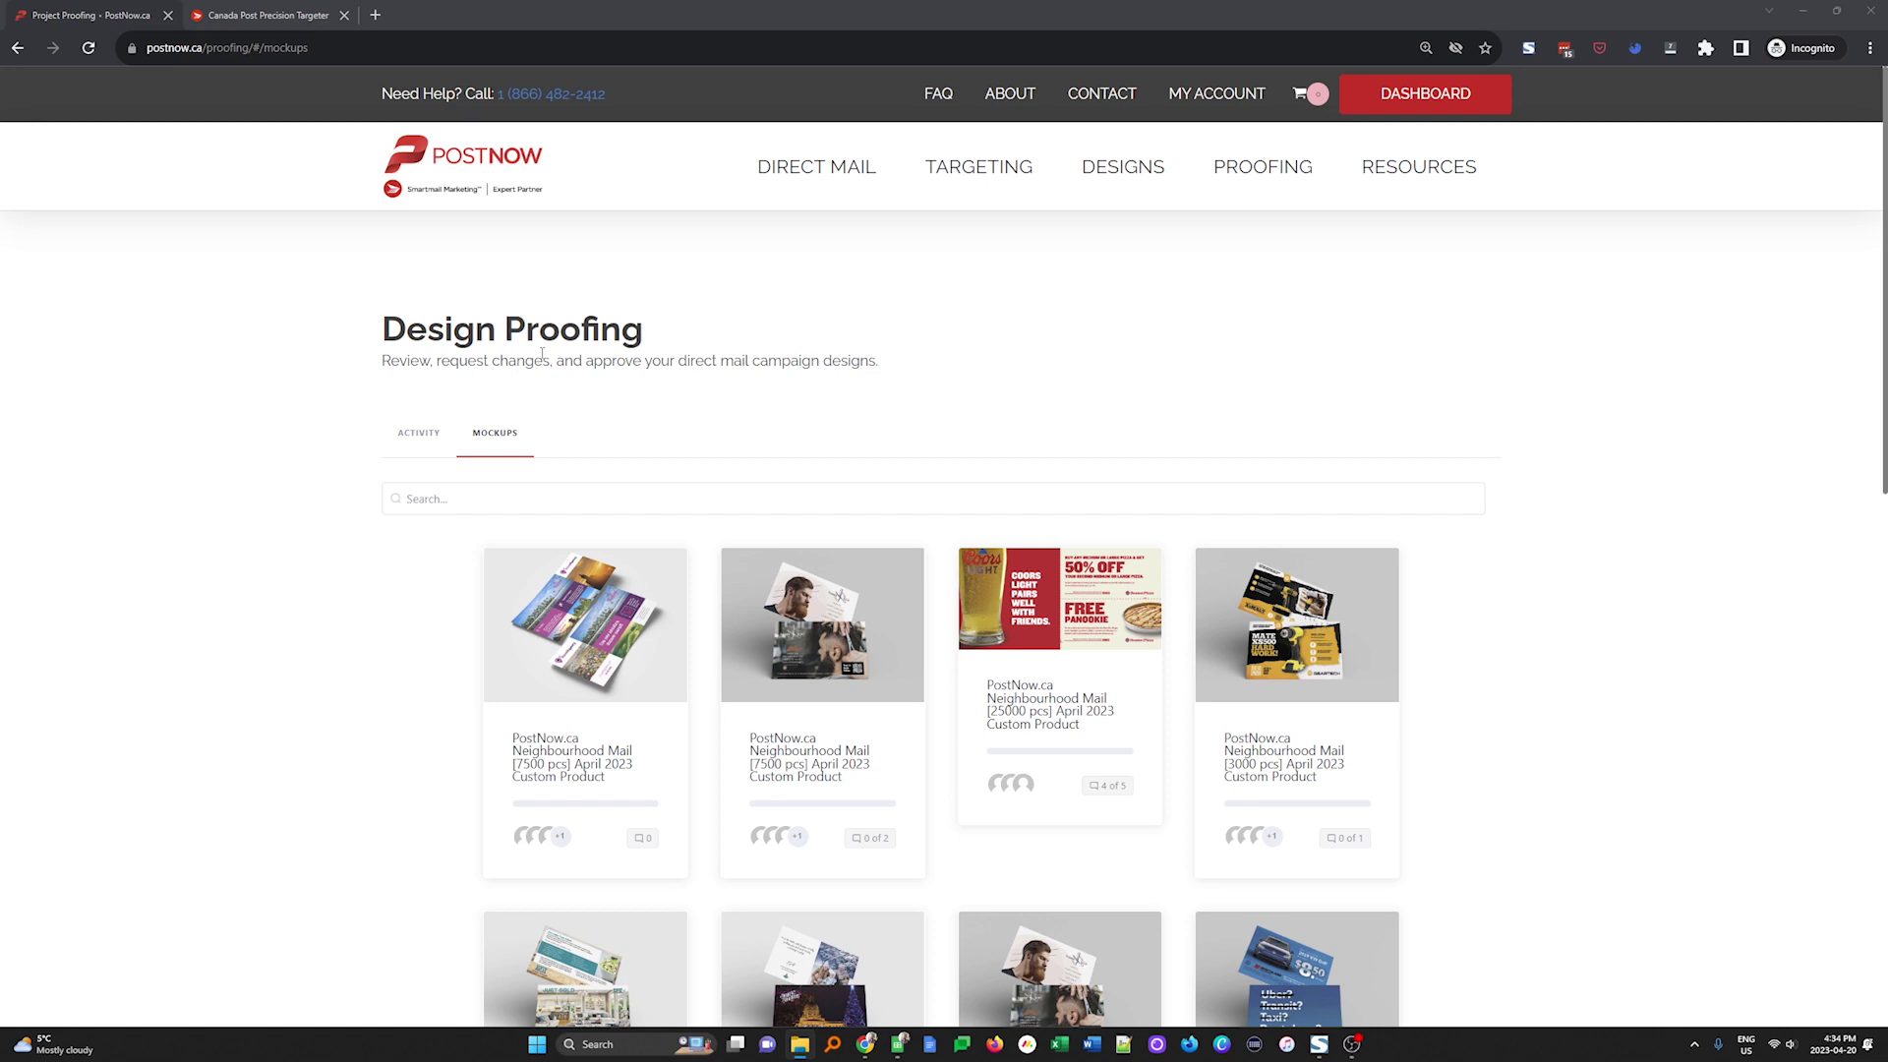
Step: Open the 7500 pcs April 2023 Neighbourhood Mail mockup project from the proofing list
click(604, 634)
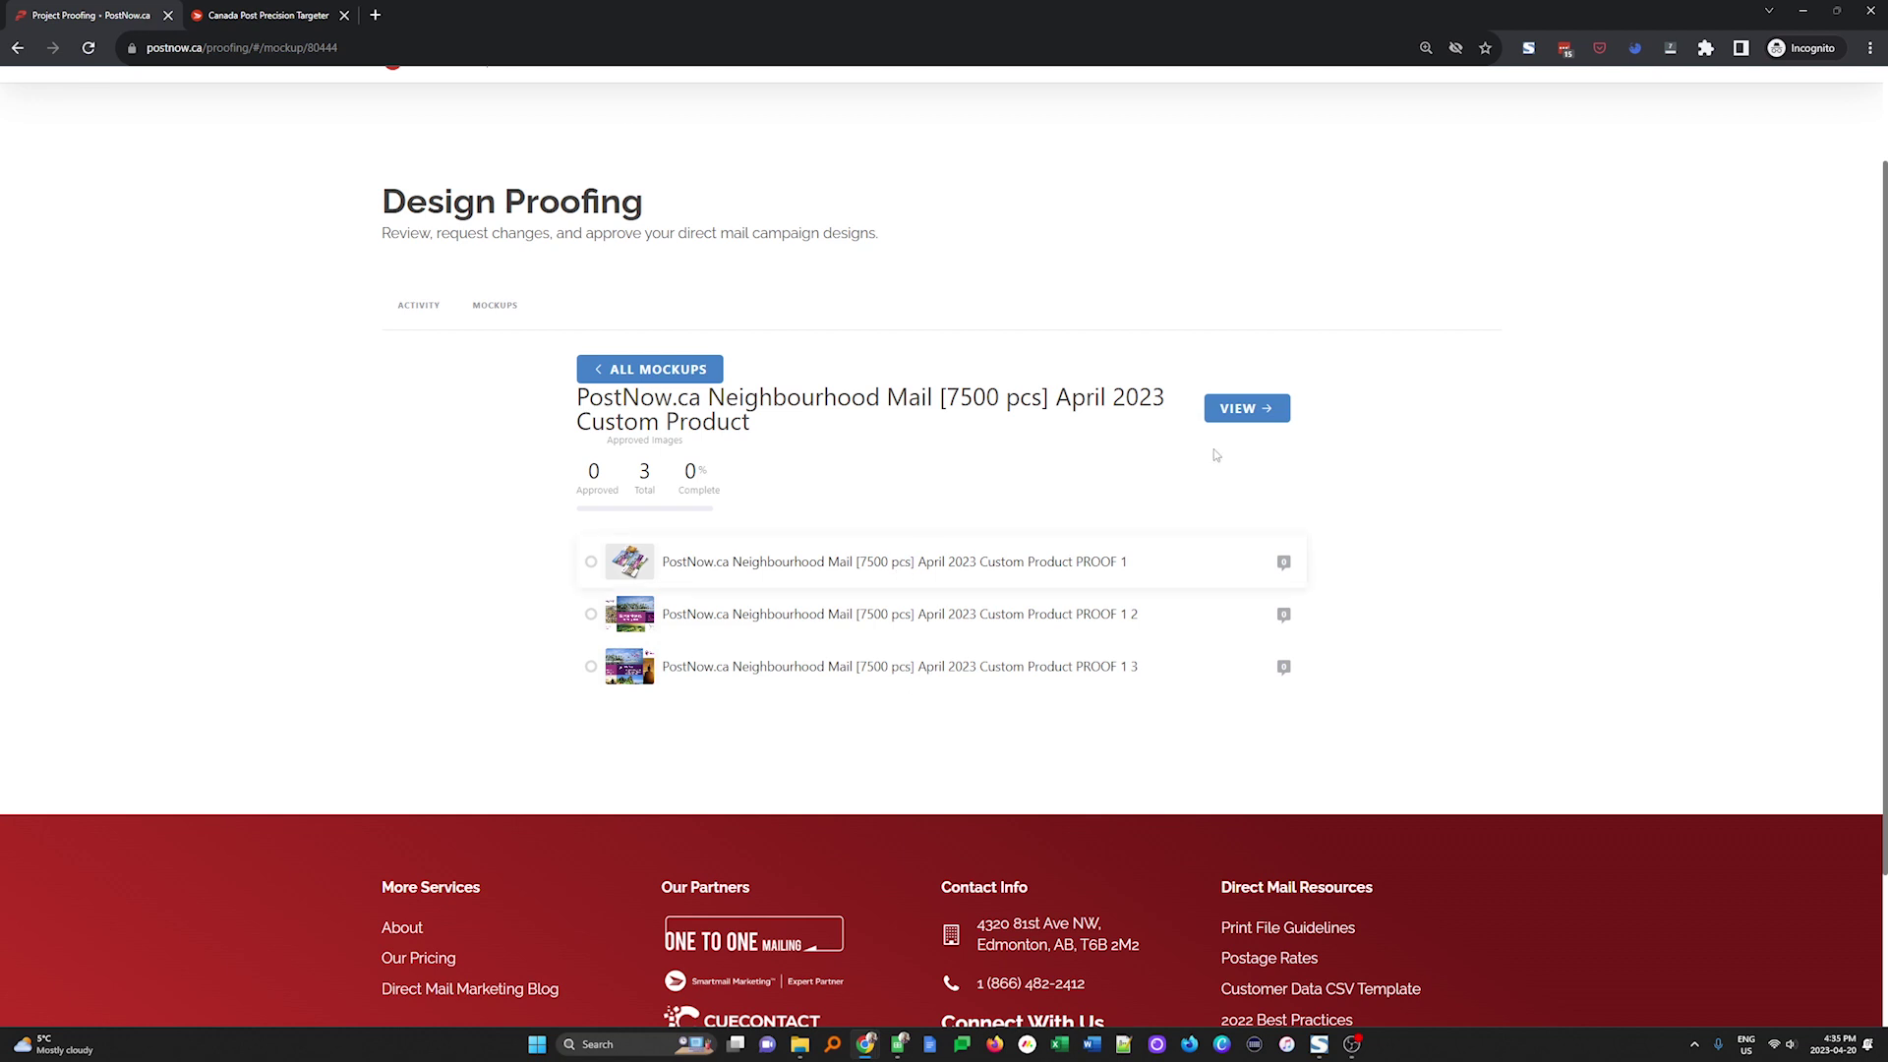
Step: Show Proof 1, the TravelAgency Thailand postcard, full size from the project's proof gallery
click(1241, 409)
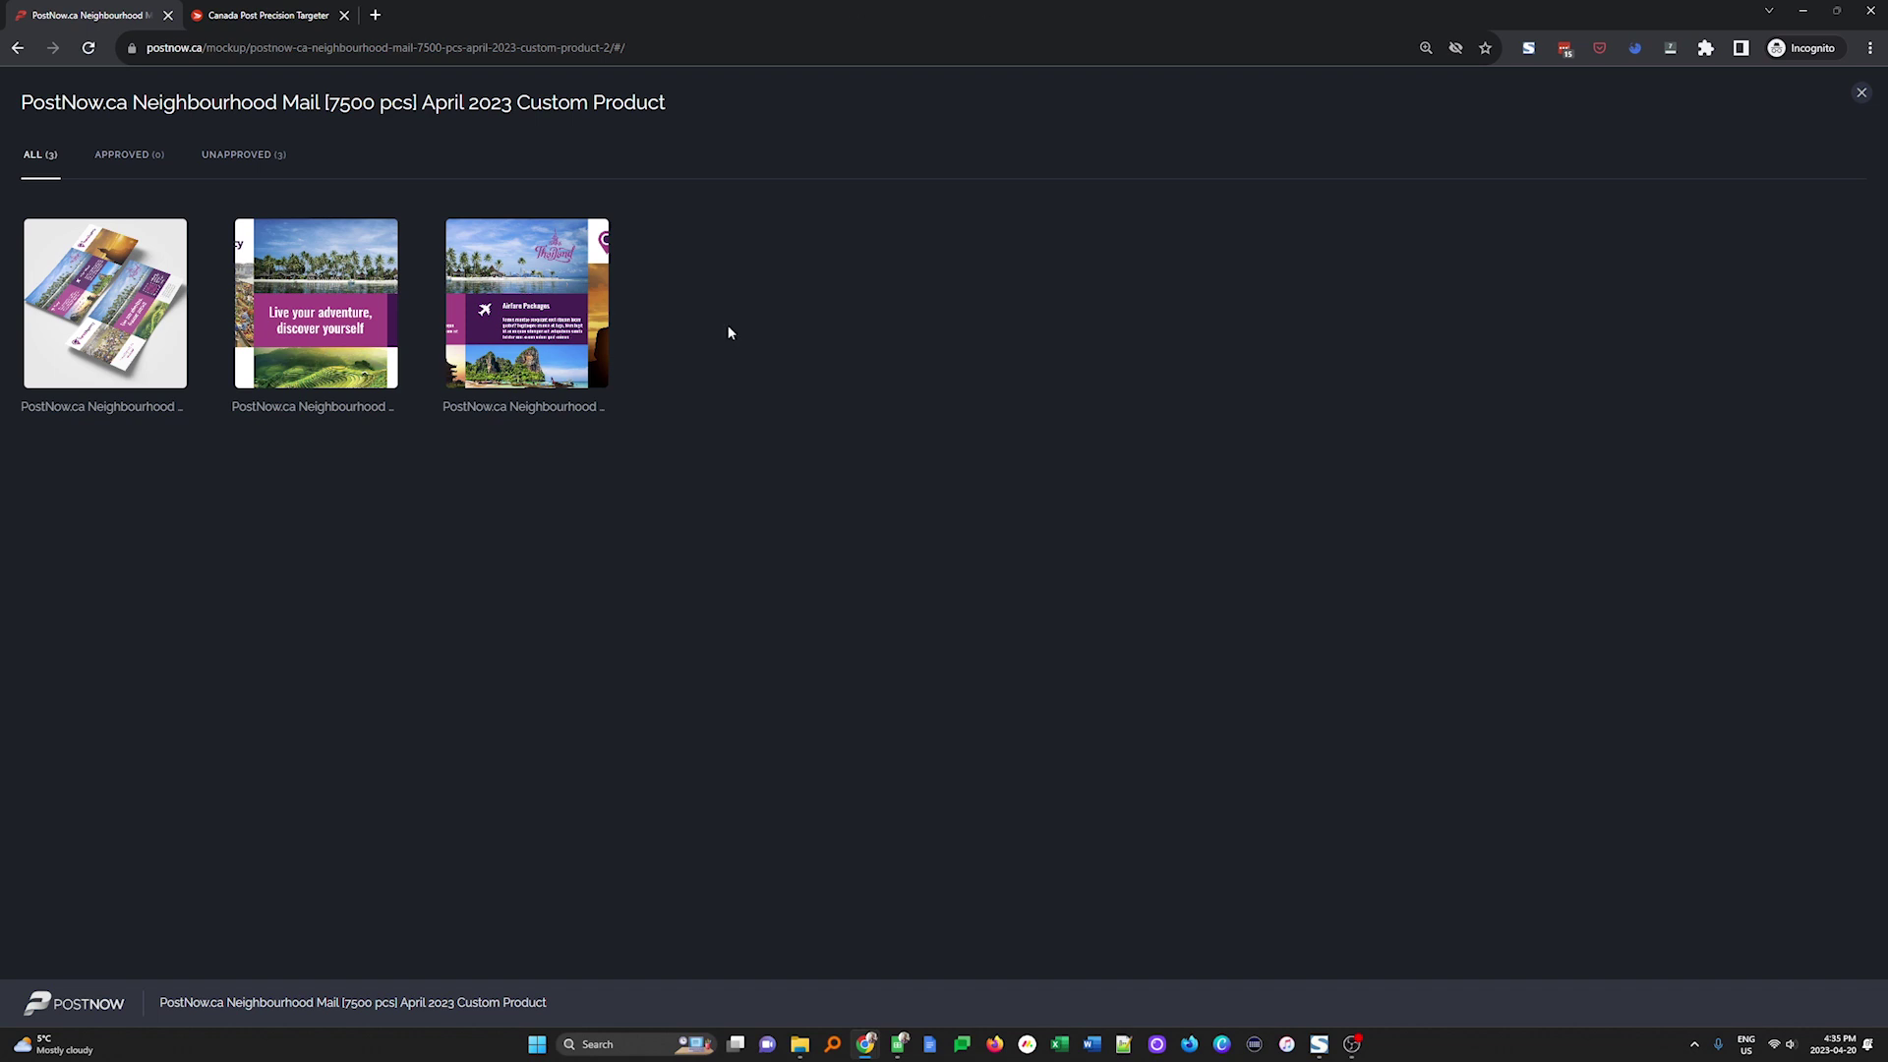
click(168, 307)
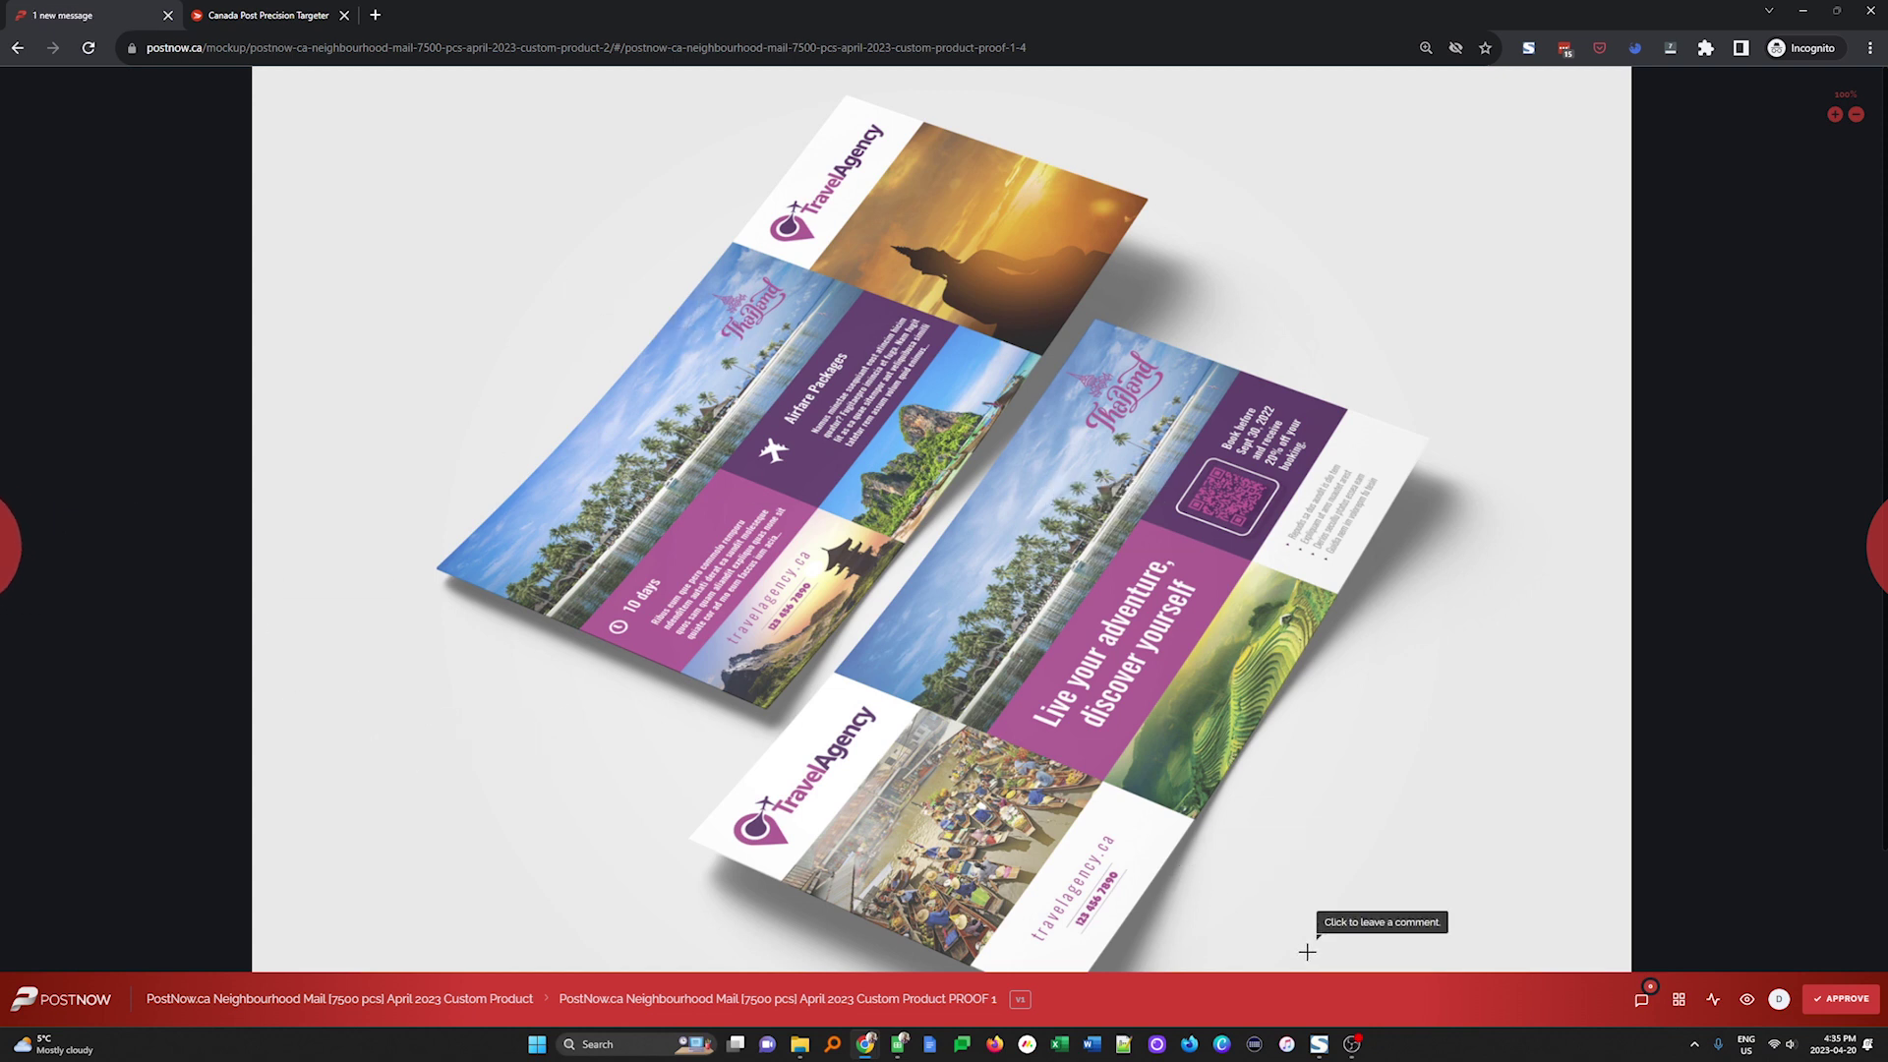
Step: Step through the proofs, return to the flat 'Live your adventure' postcard, and pin the TravelAgency logo
click(1867, 543)
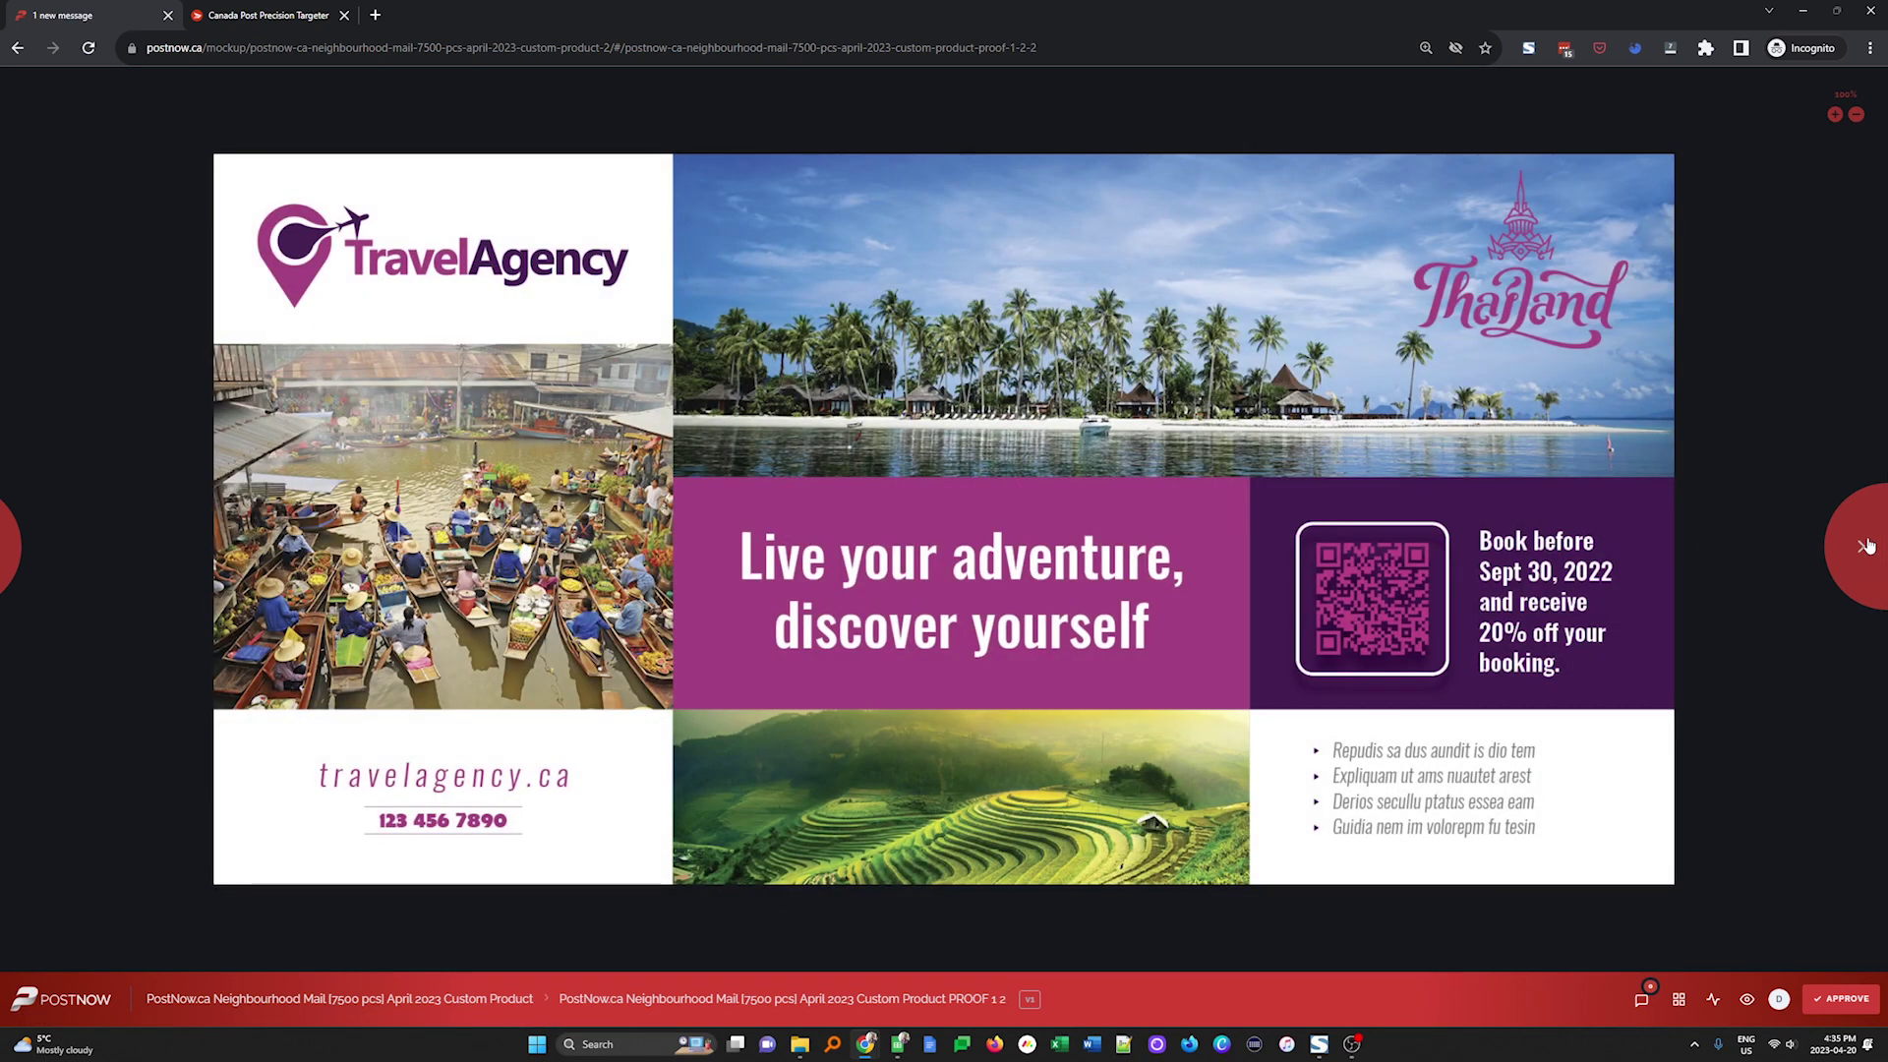
click(1867, 544)
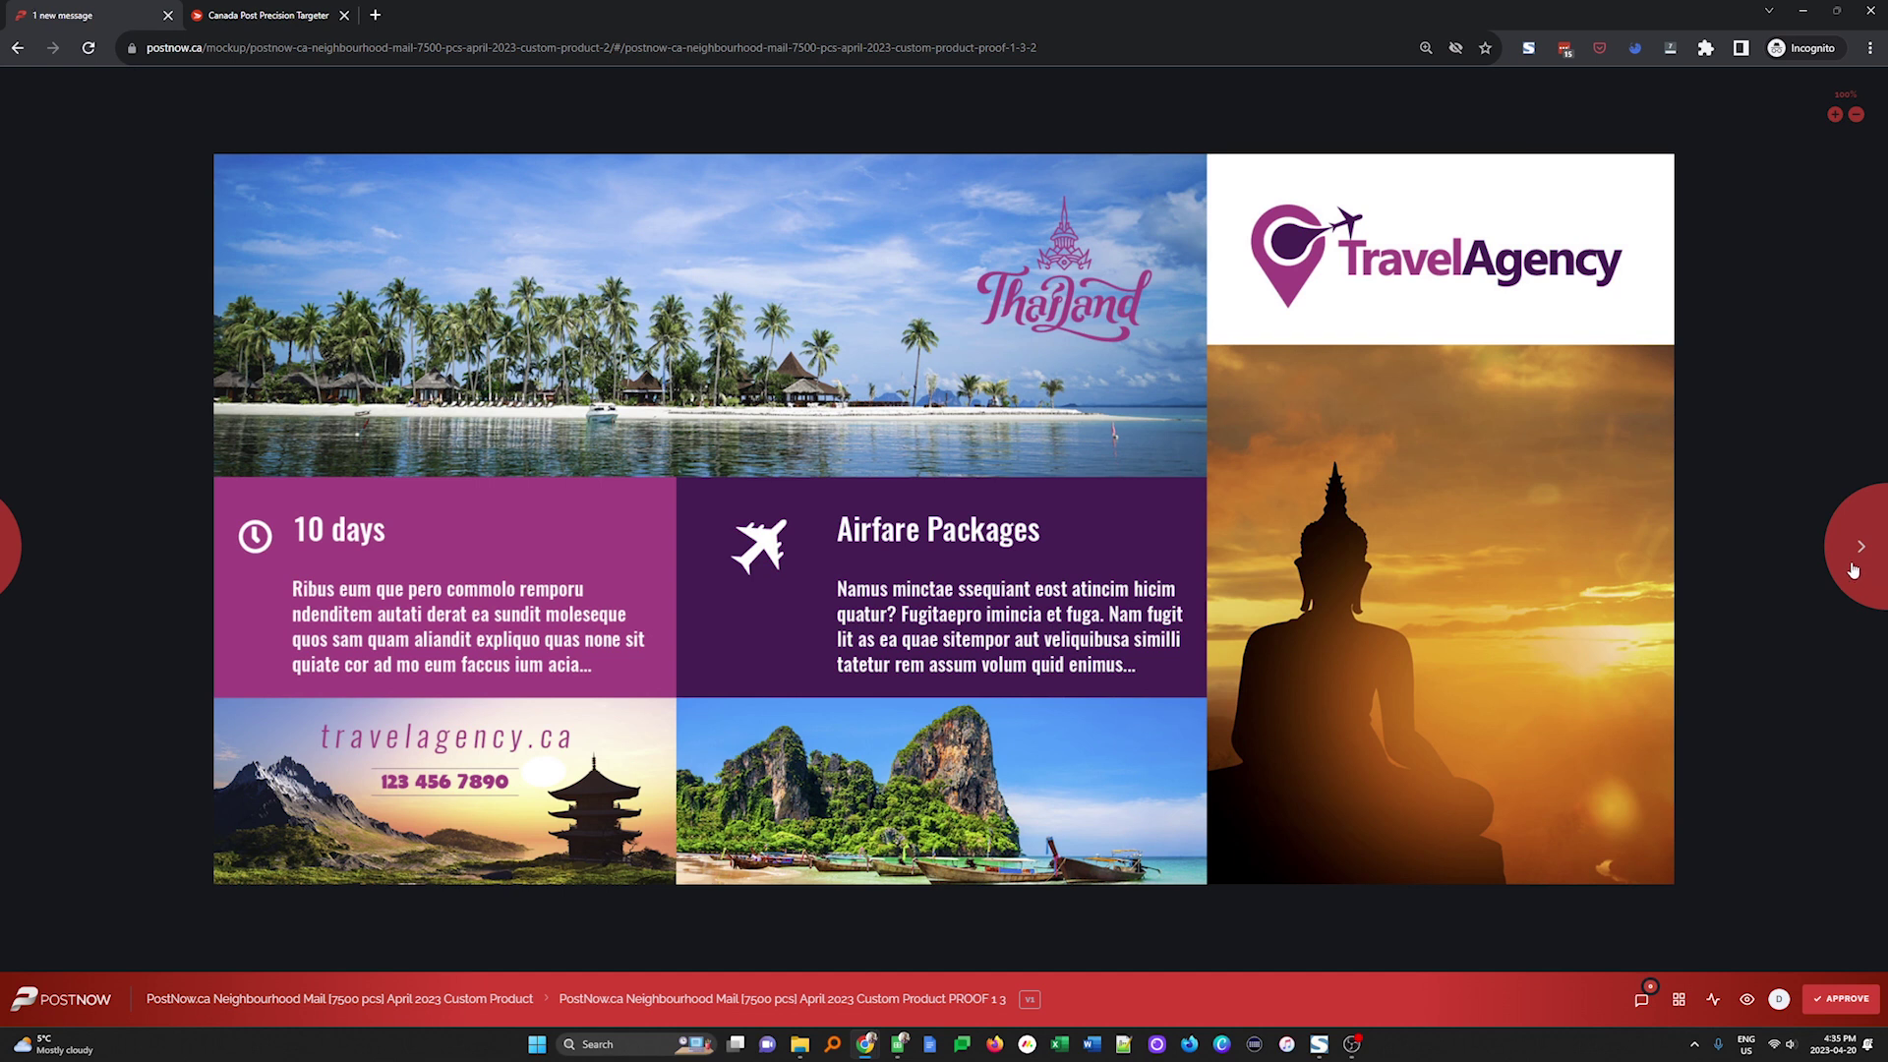
click(1852, 567)
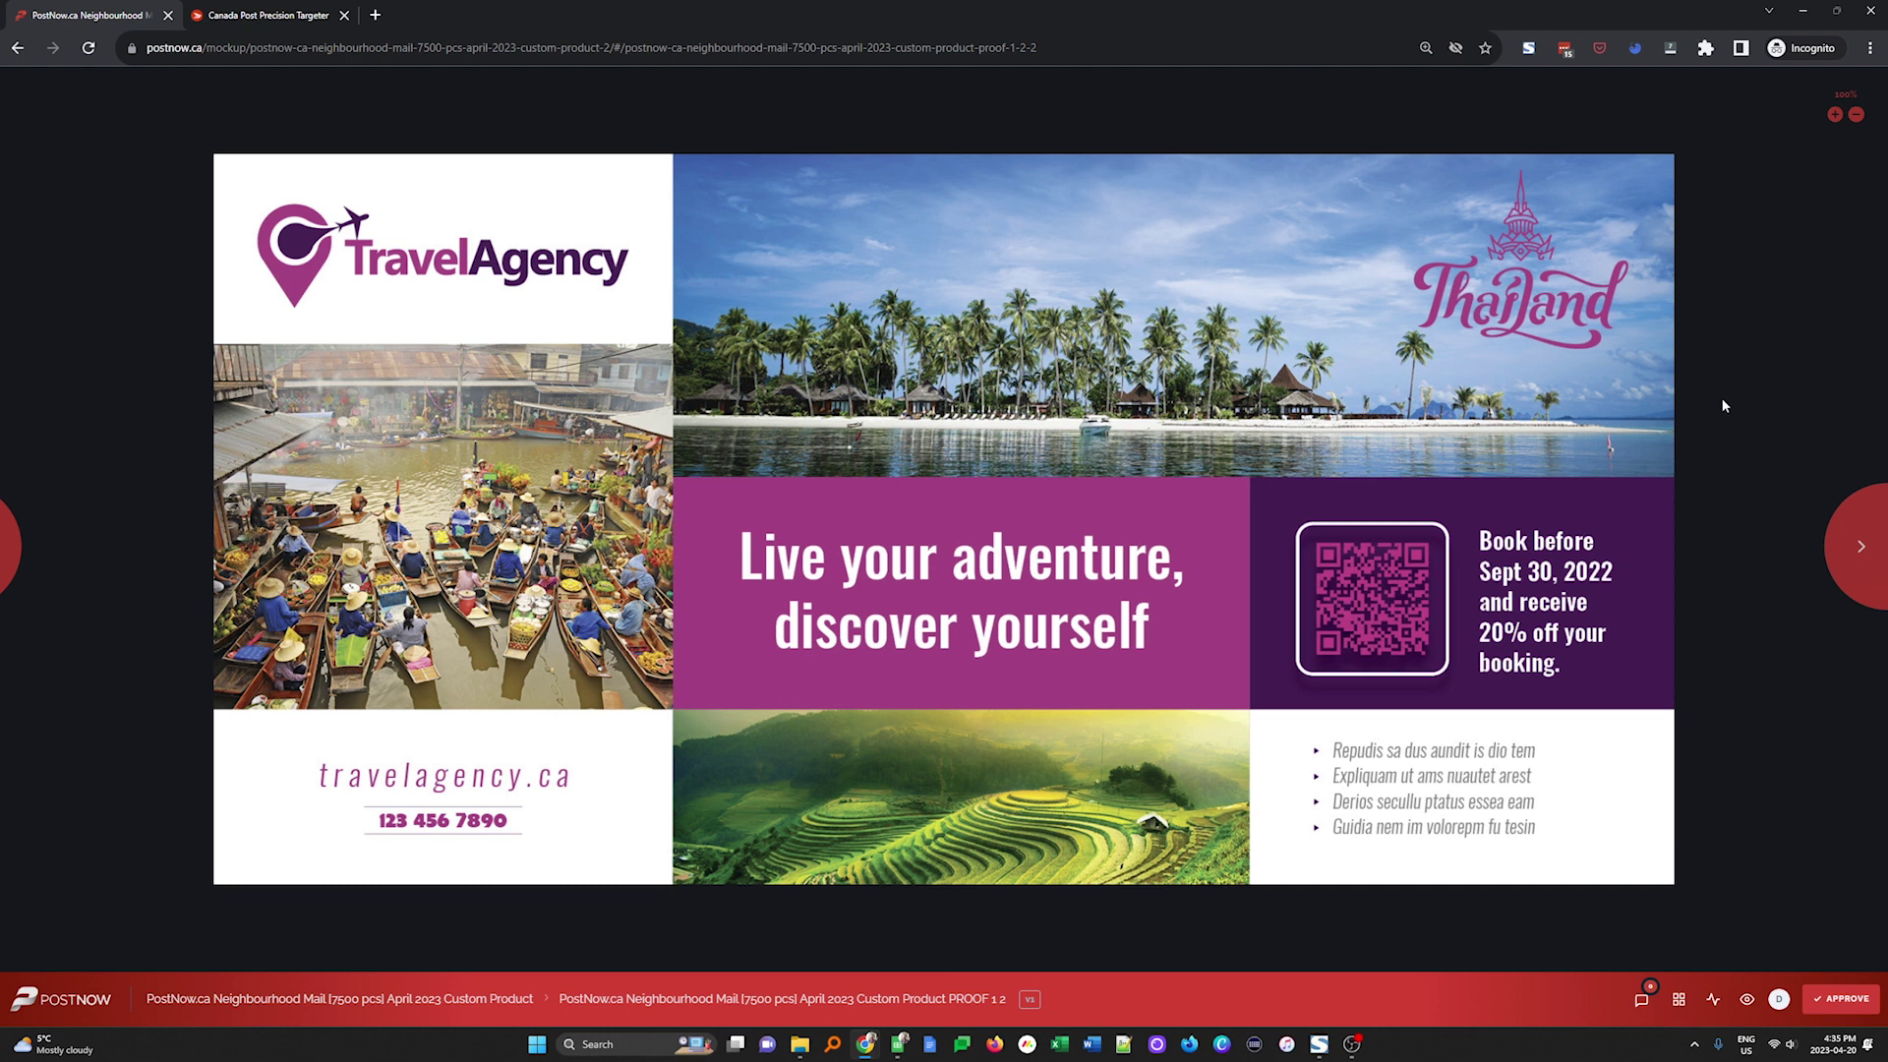
click(298, 265)
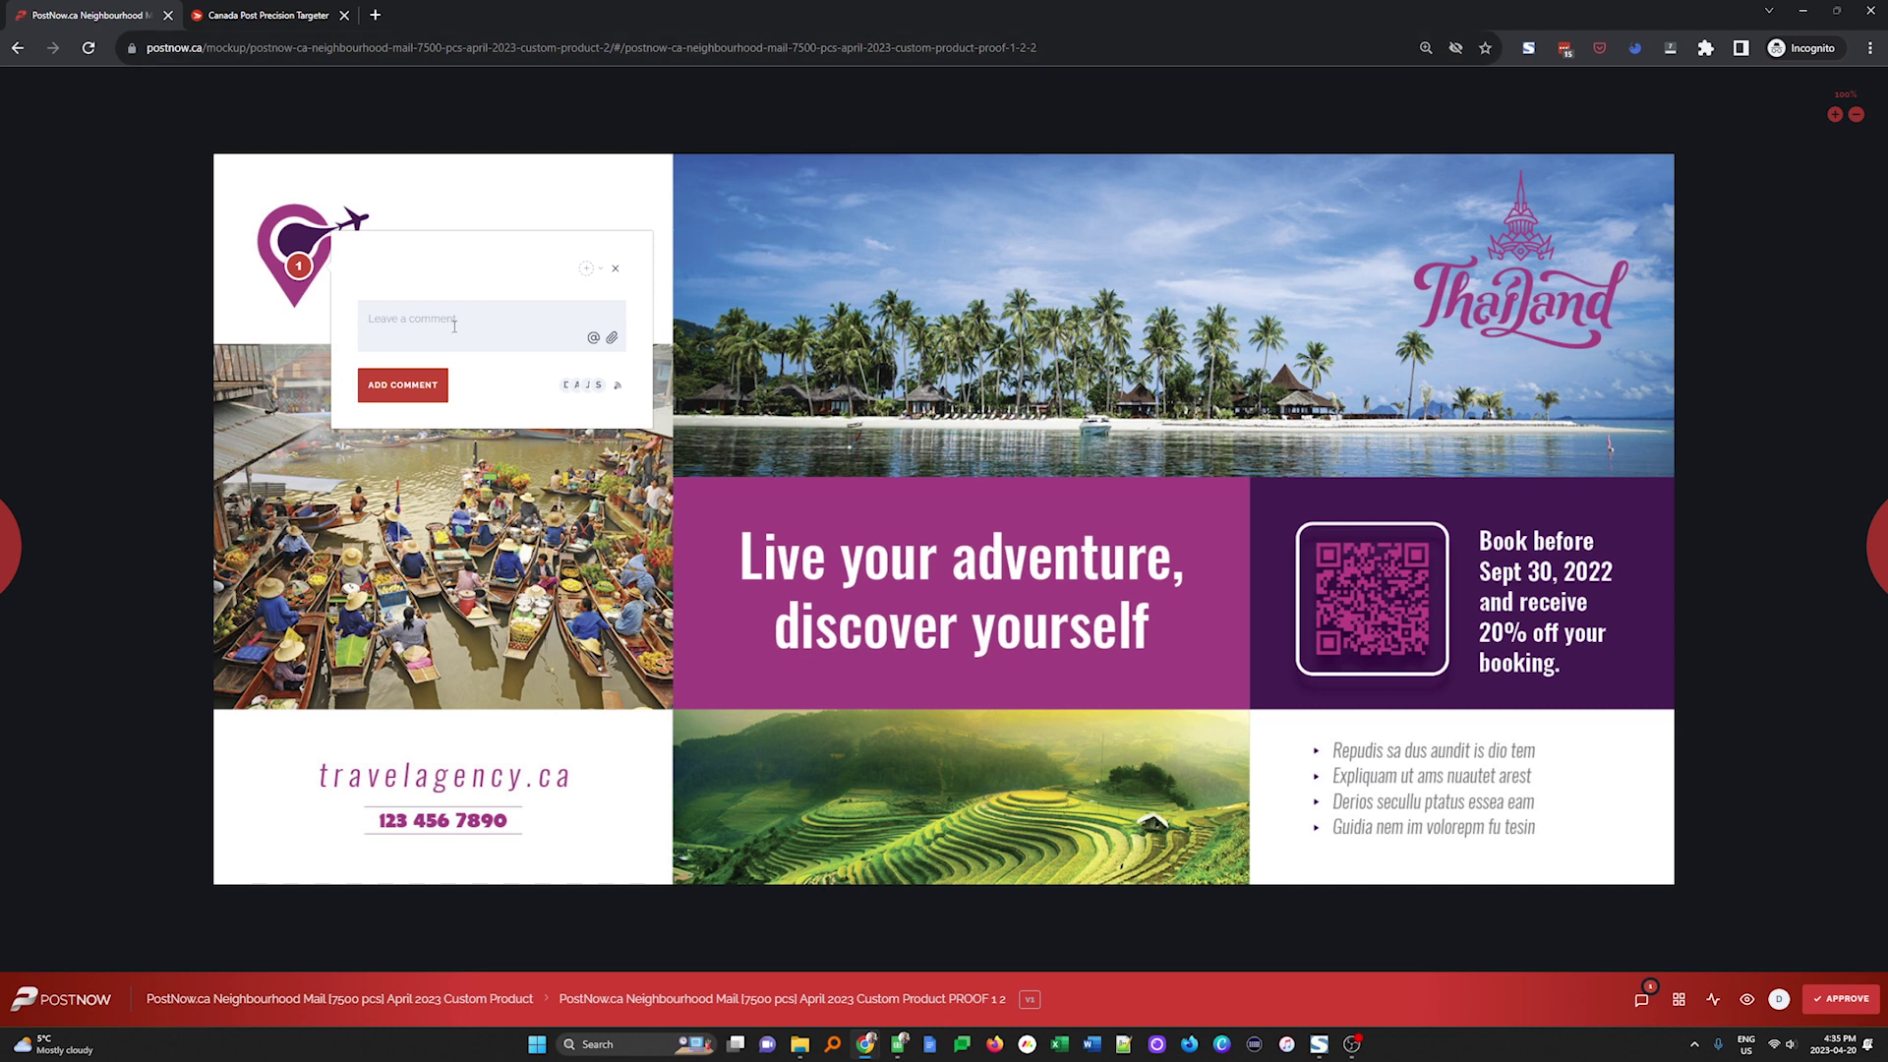
Step: Post 'Use my logo' on the logo pin with the B2b PNG from New 2021 attached
text(Use my logo)
click(614, 340)
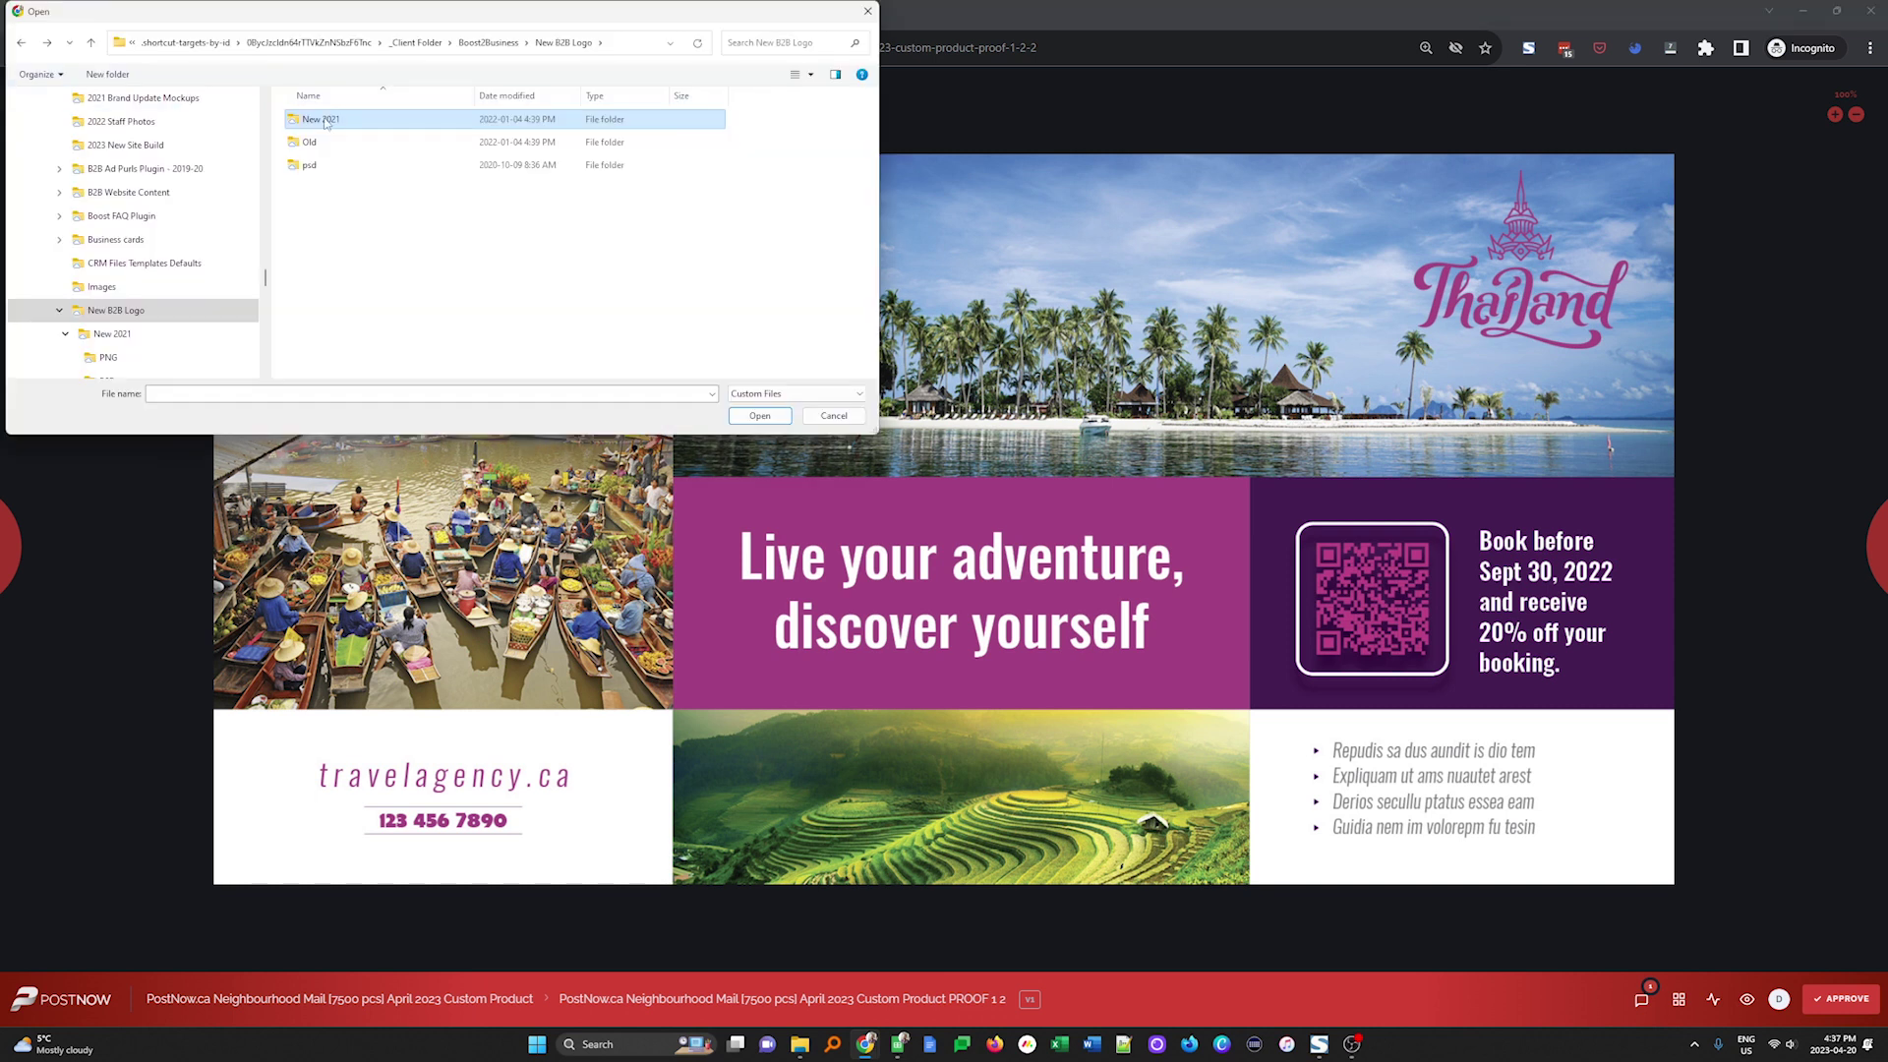
double_click(337, 118)
double_click(328, 128)
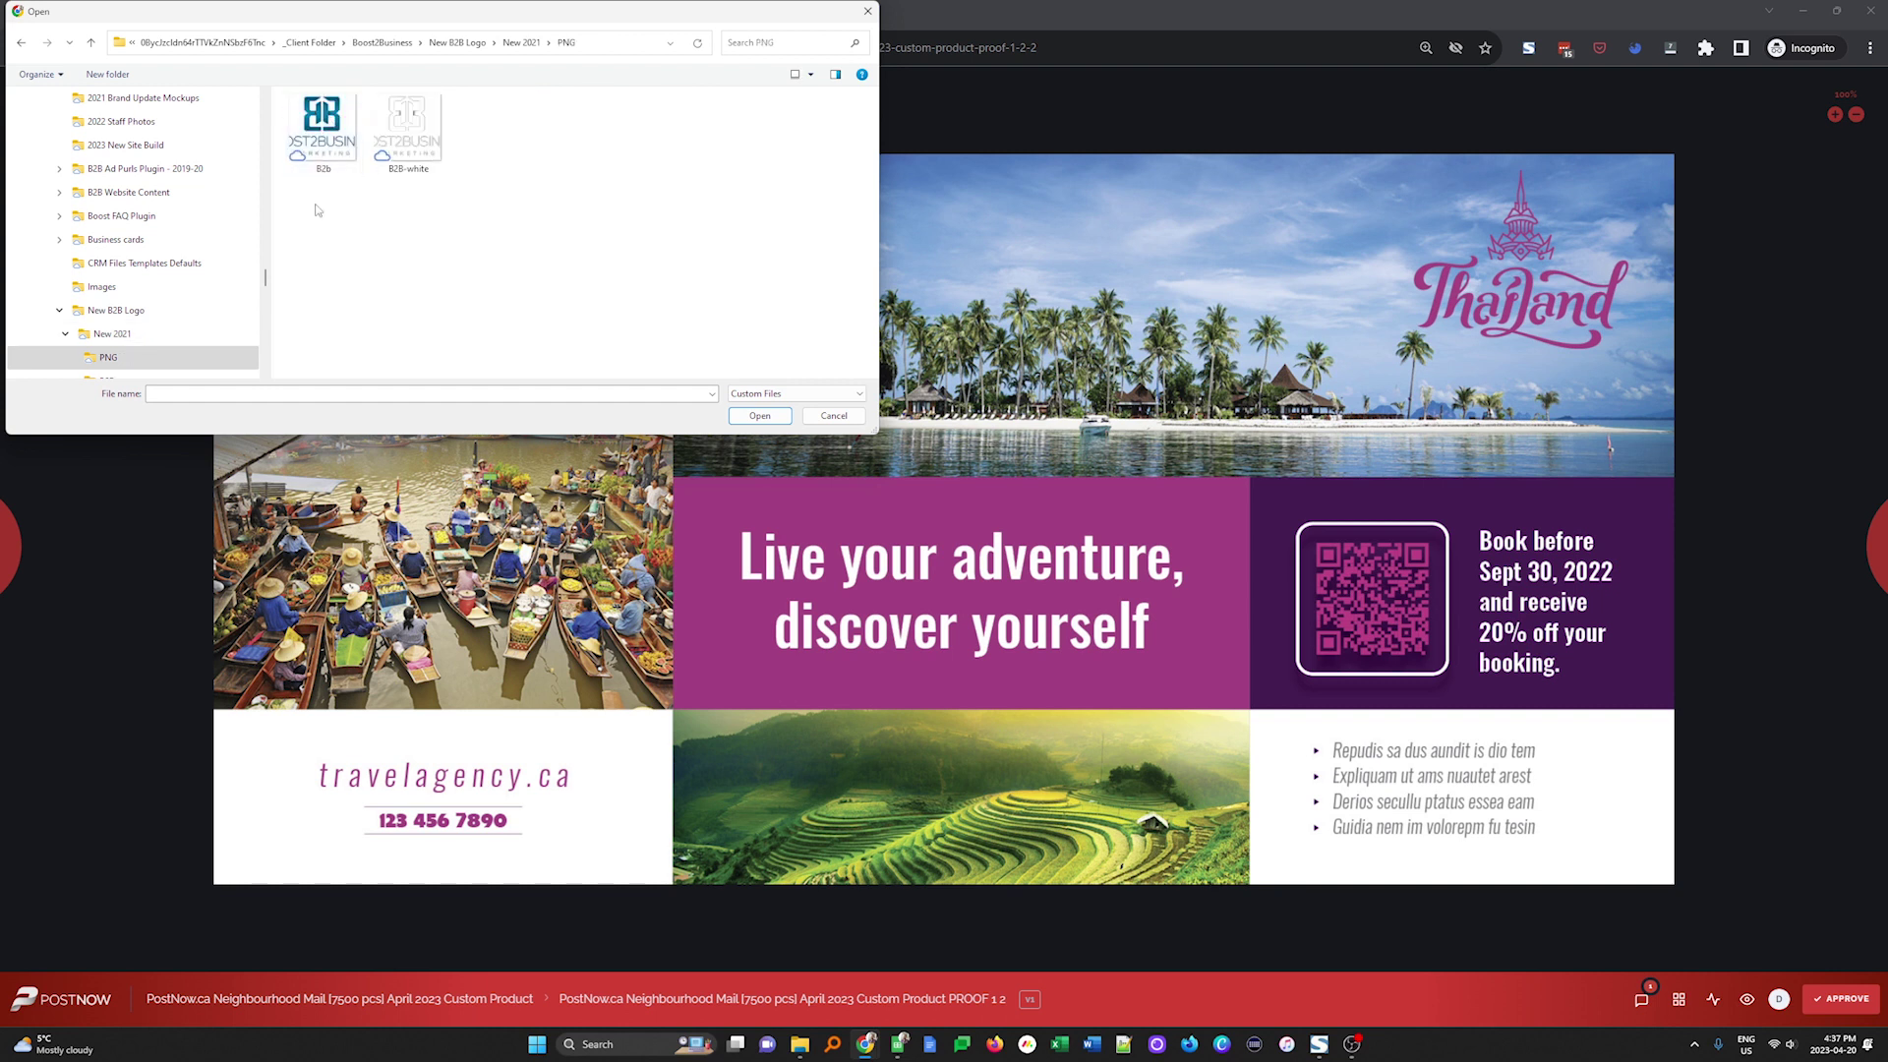
click(316, 128)
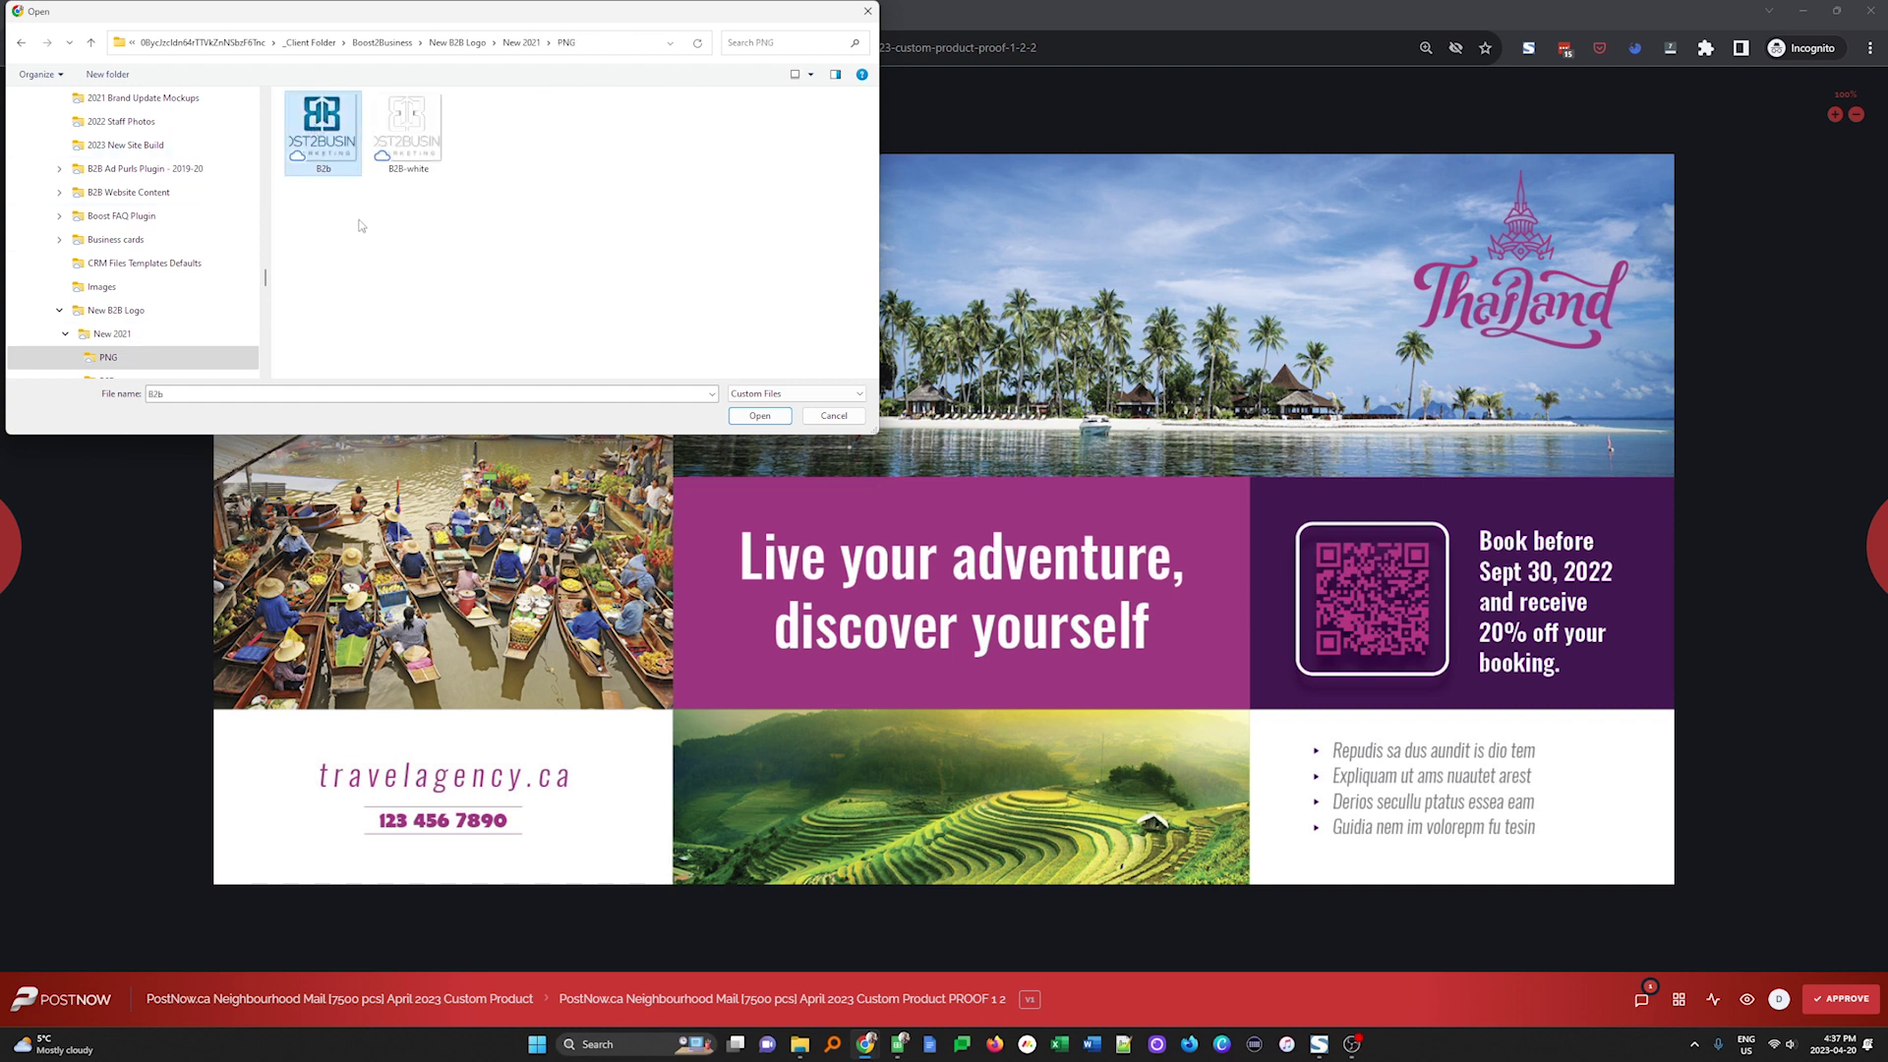
click(758, 415)
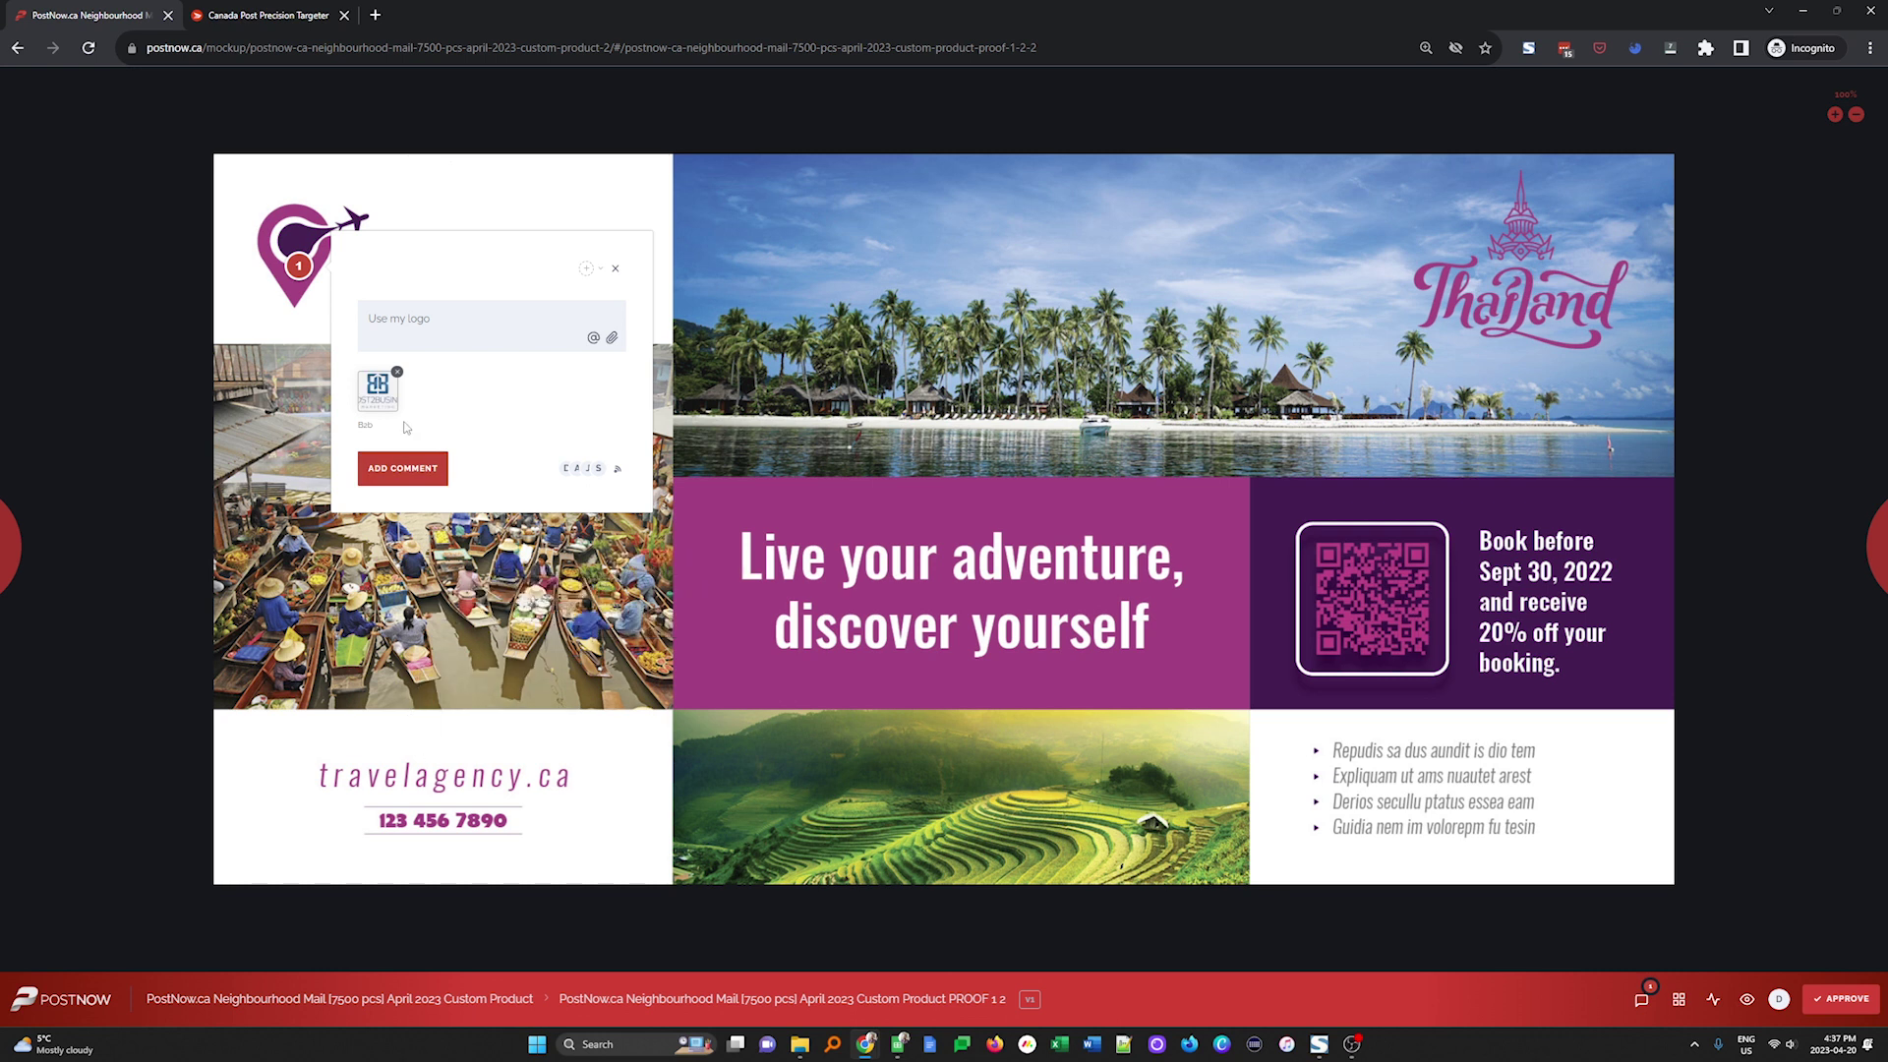
click(400, 469)
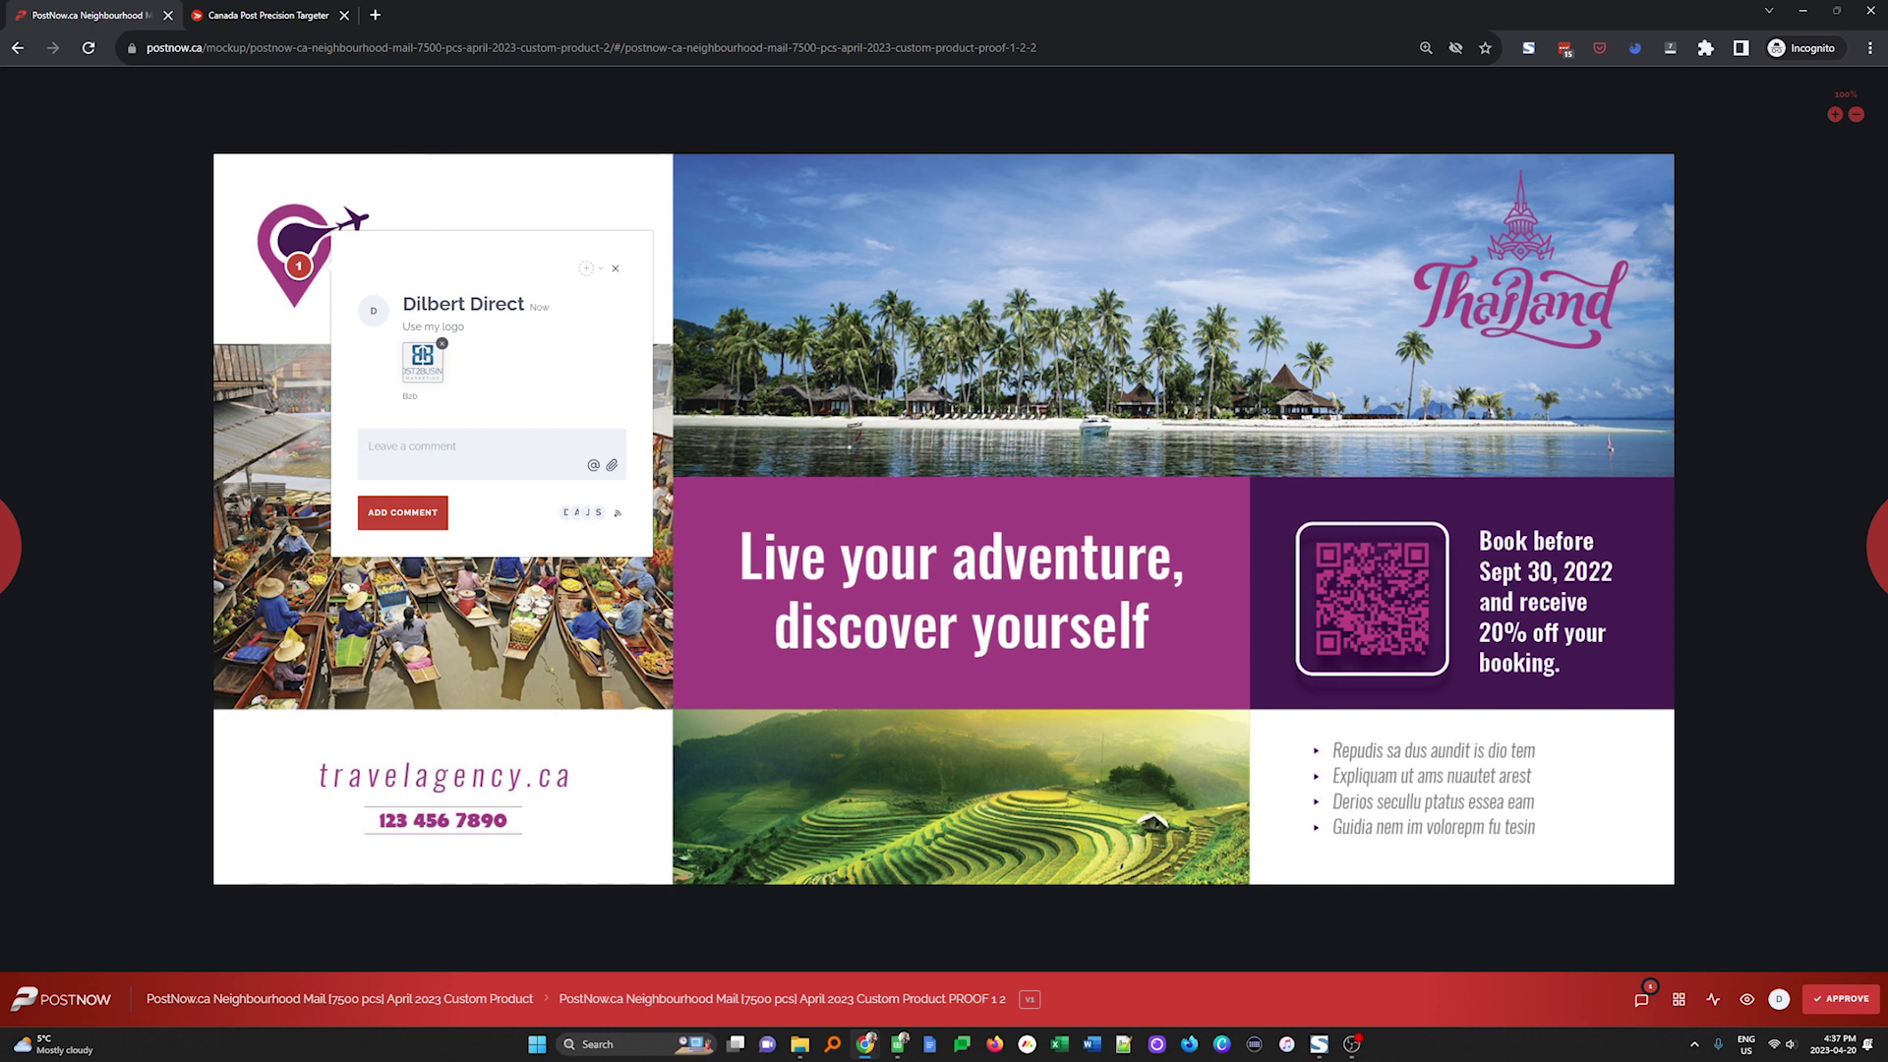
Step: Pin comment 2 on the headline: 'Change this text to:' plus a personalized Amazing Dream Vacation title
click(615, 267)
click(914, 570)
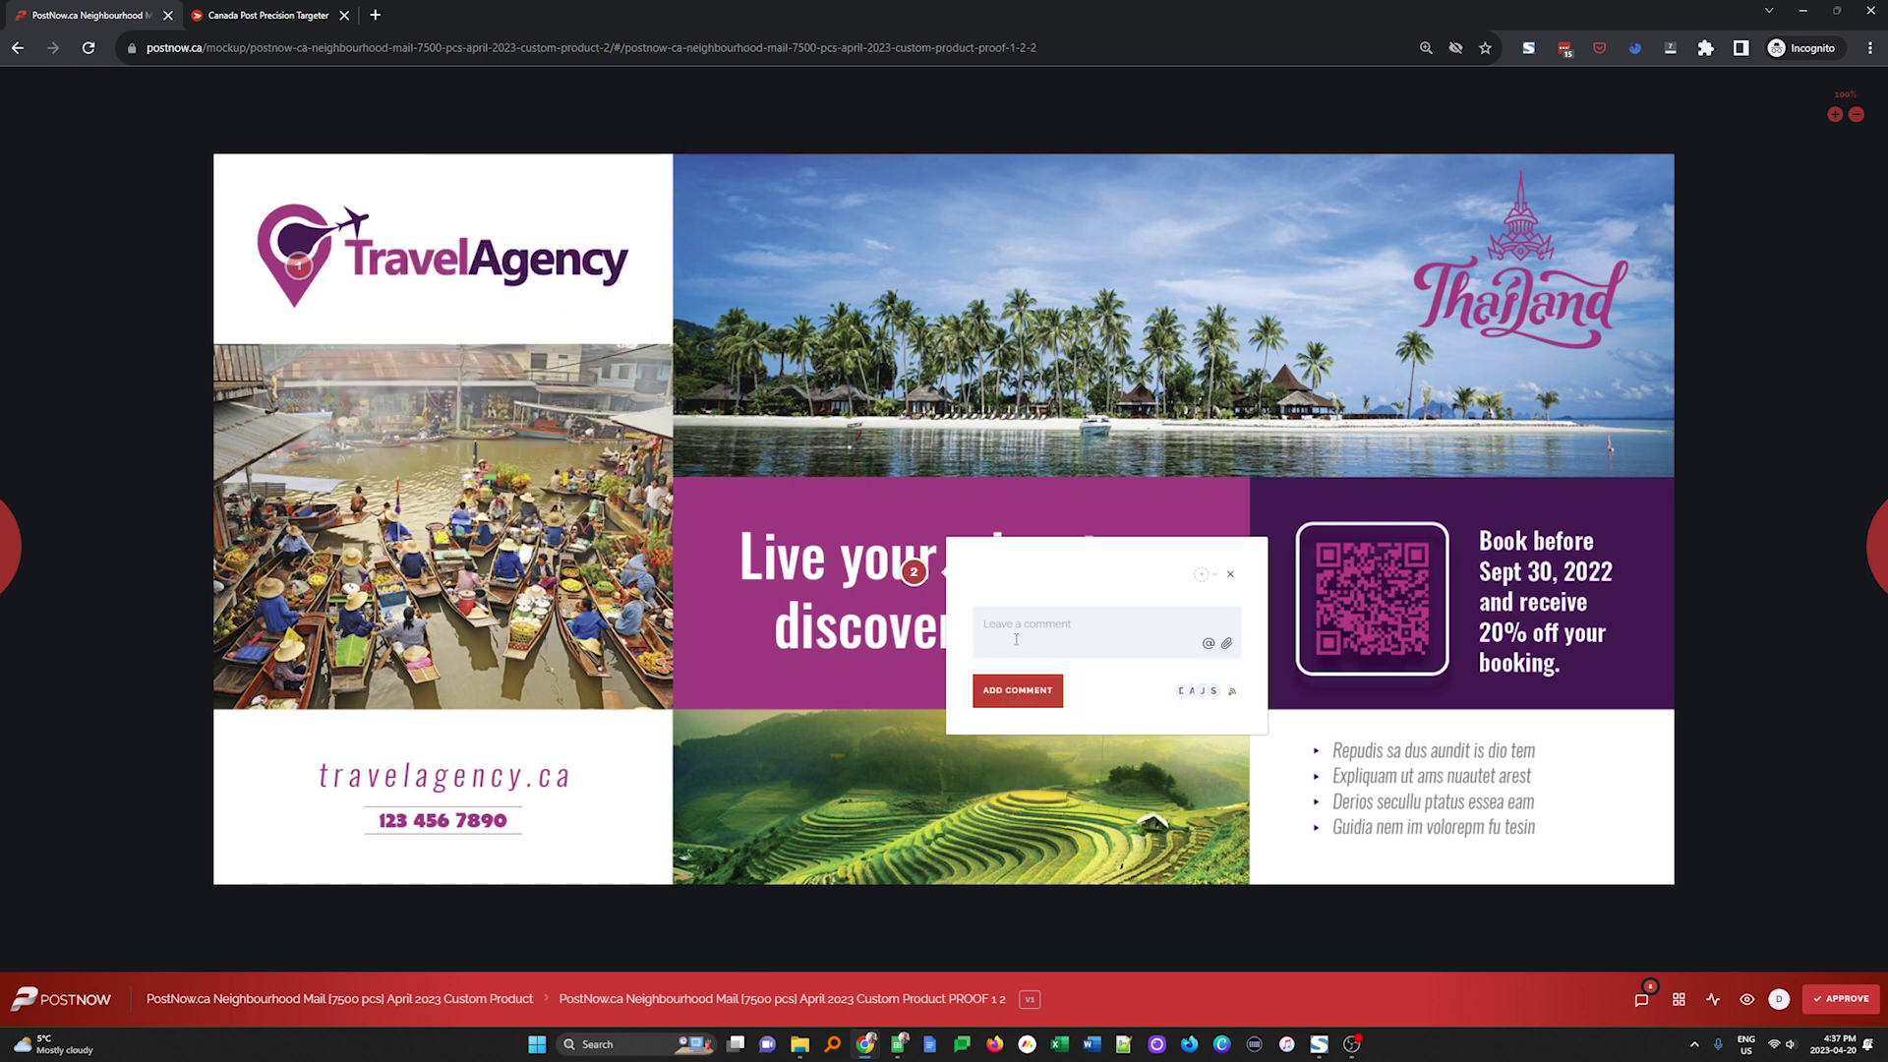
key(Escape)
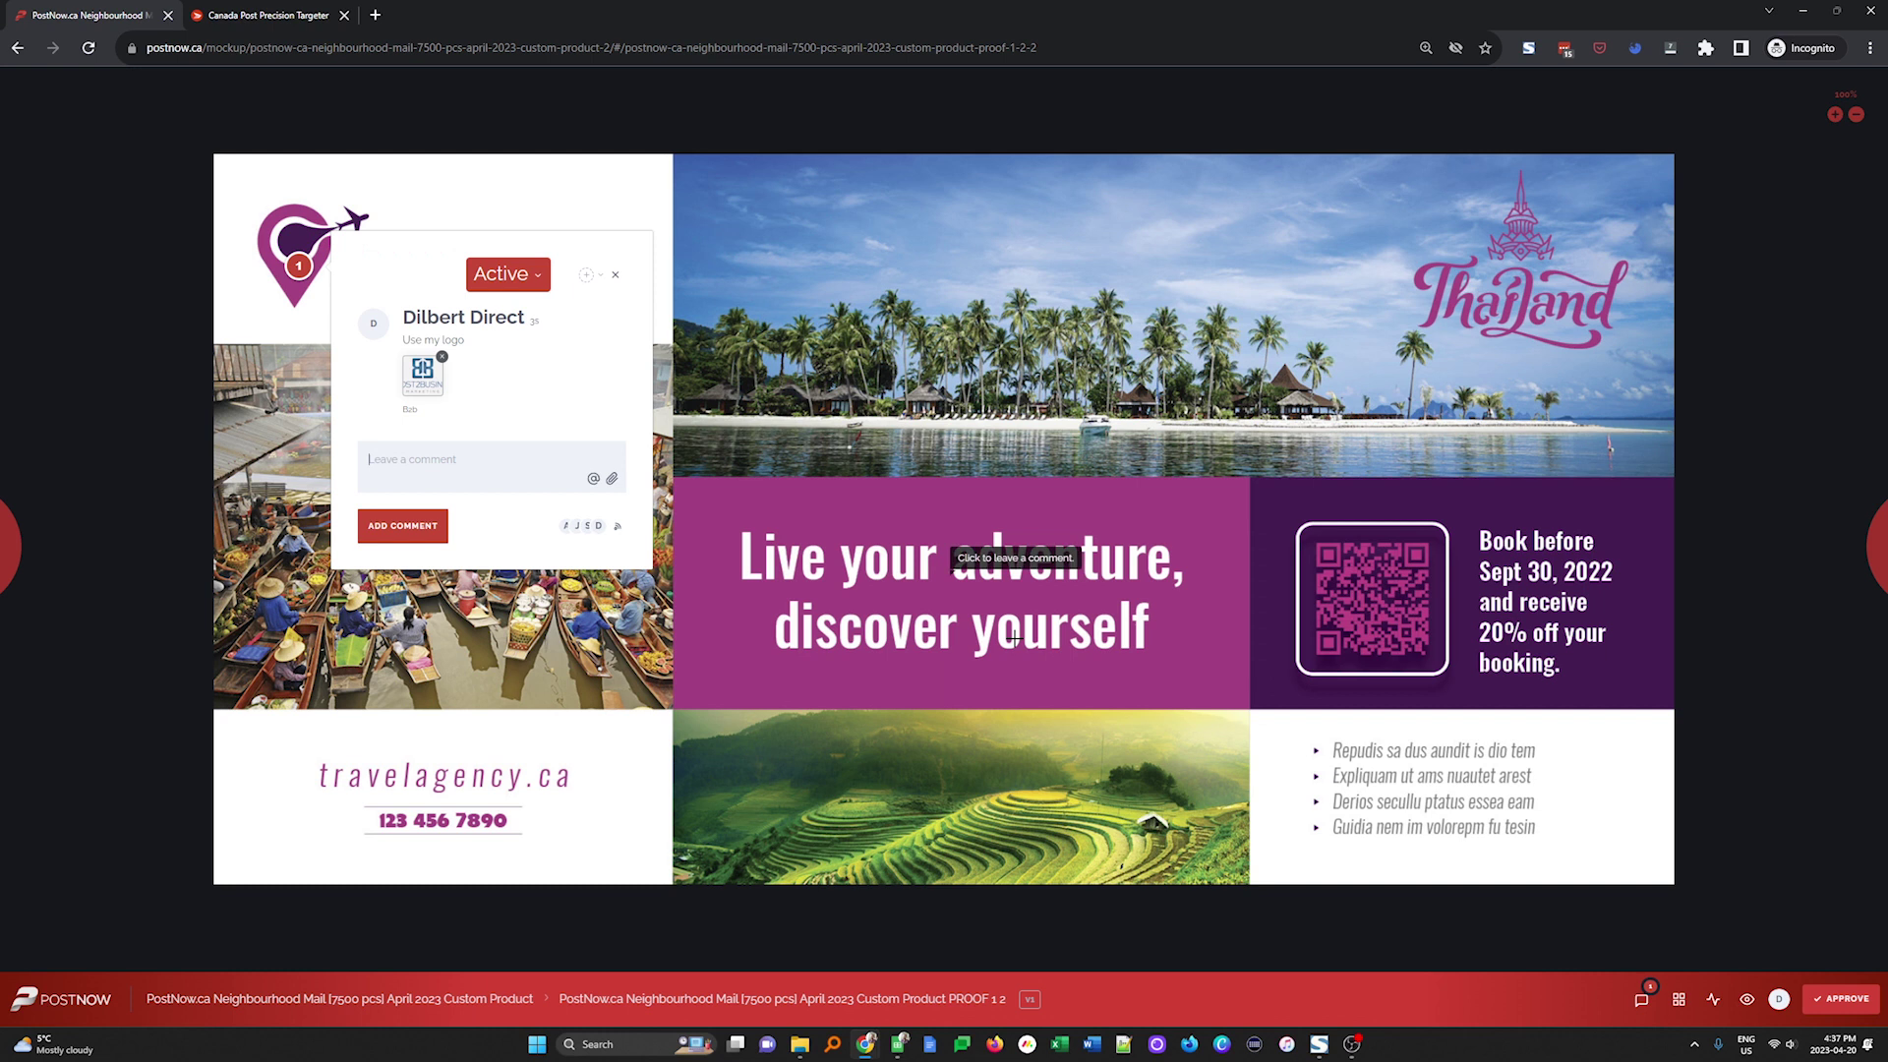
click(938, 583)
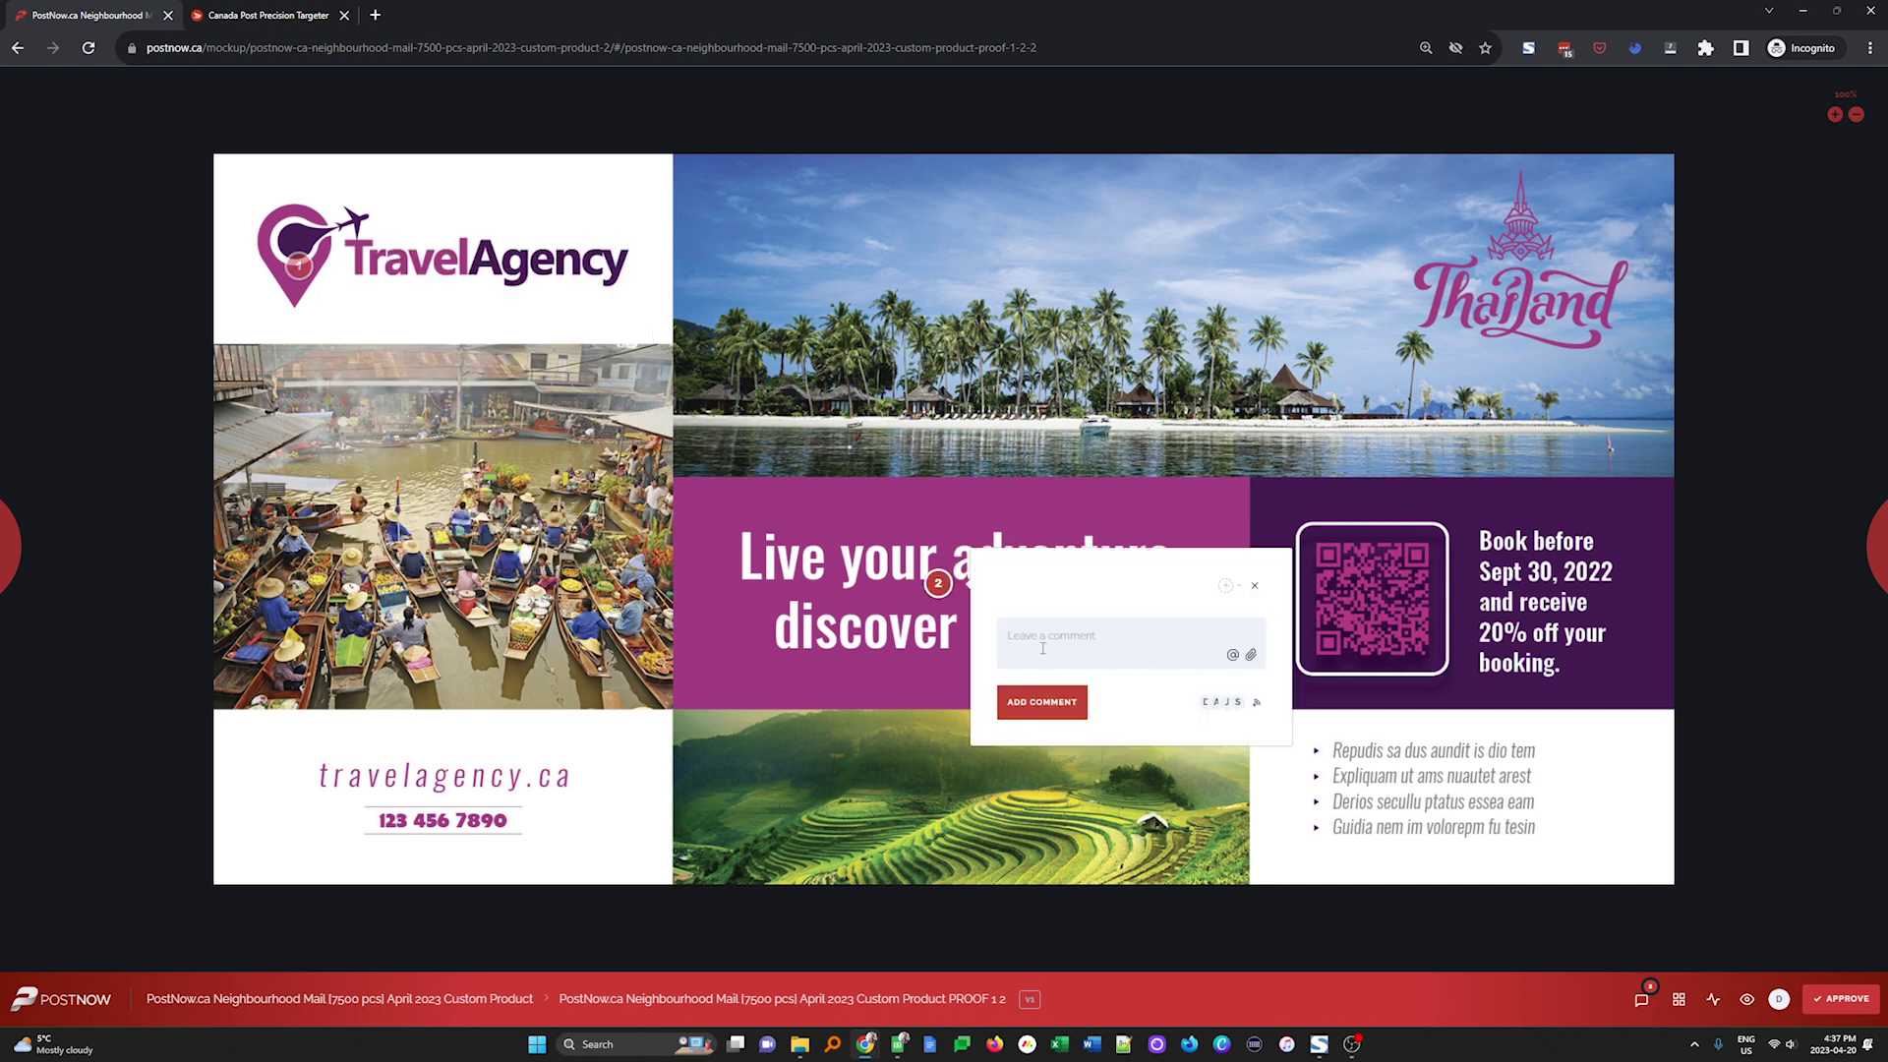
text(Change this text to:)
key(Return)
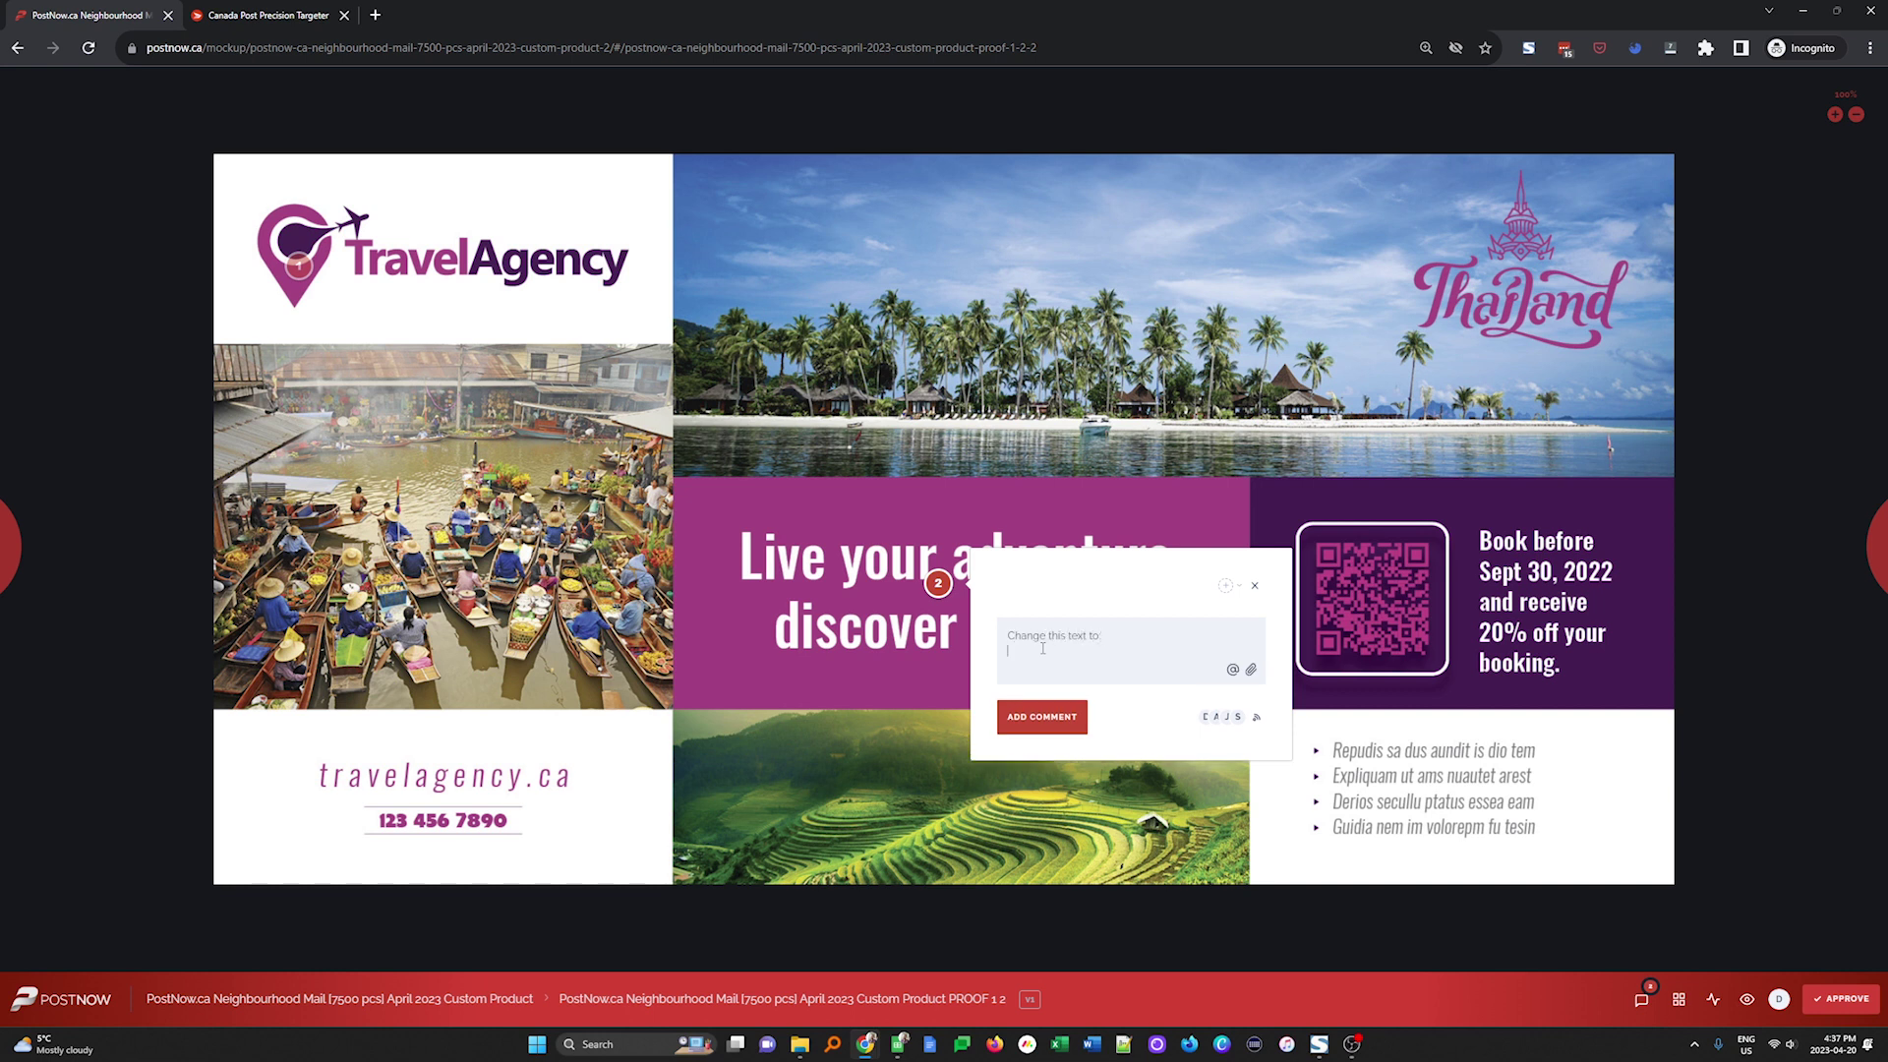
text(Nate's Amazing Dream Vacation)
click(1008, 717)
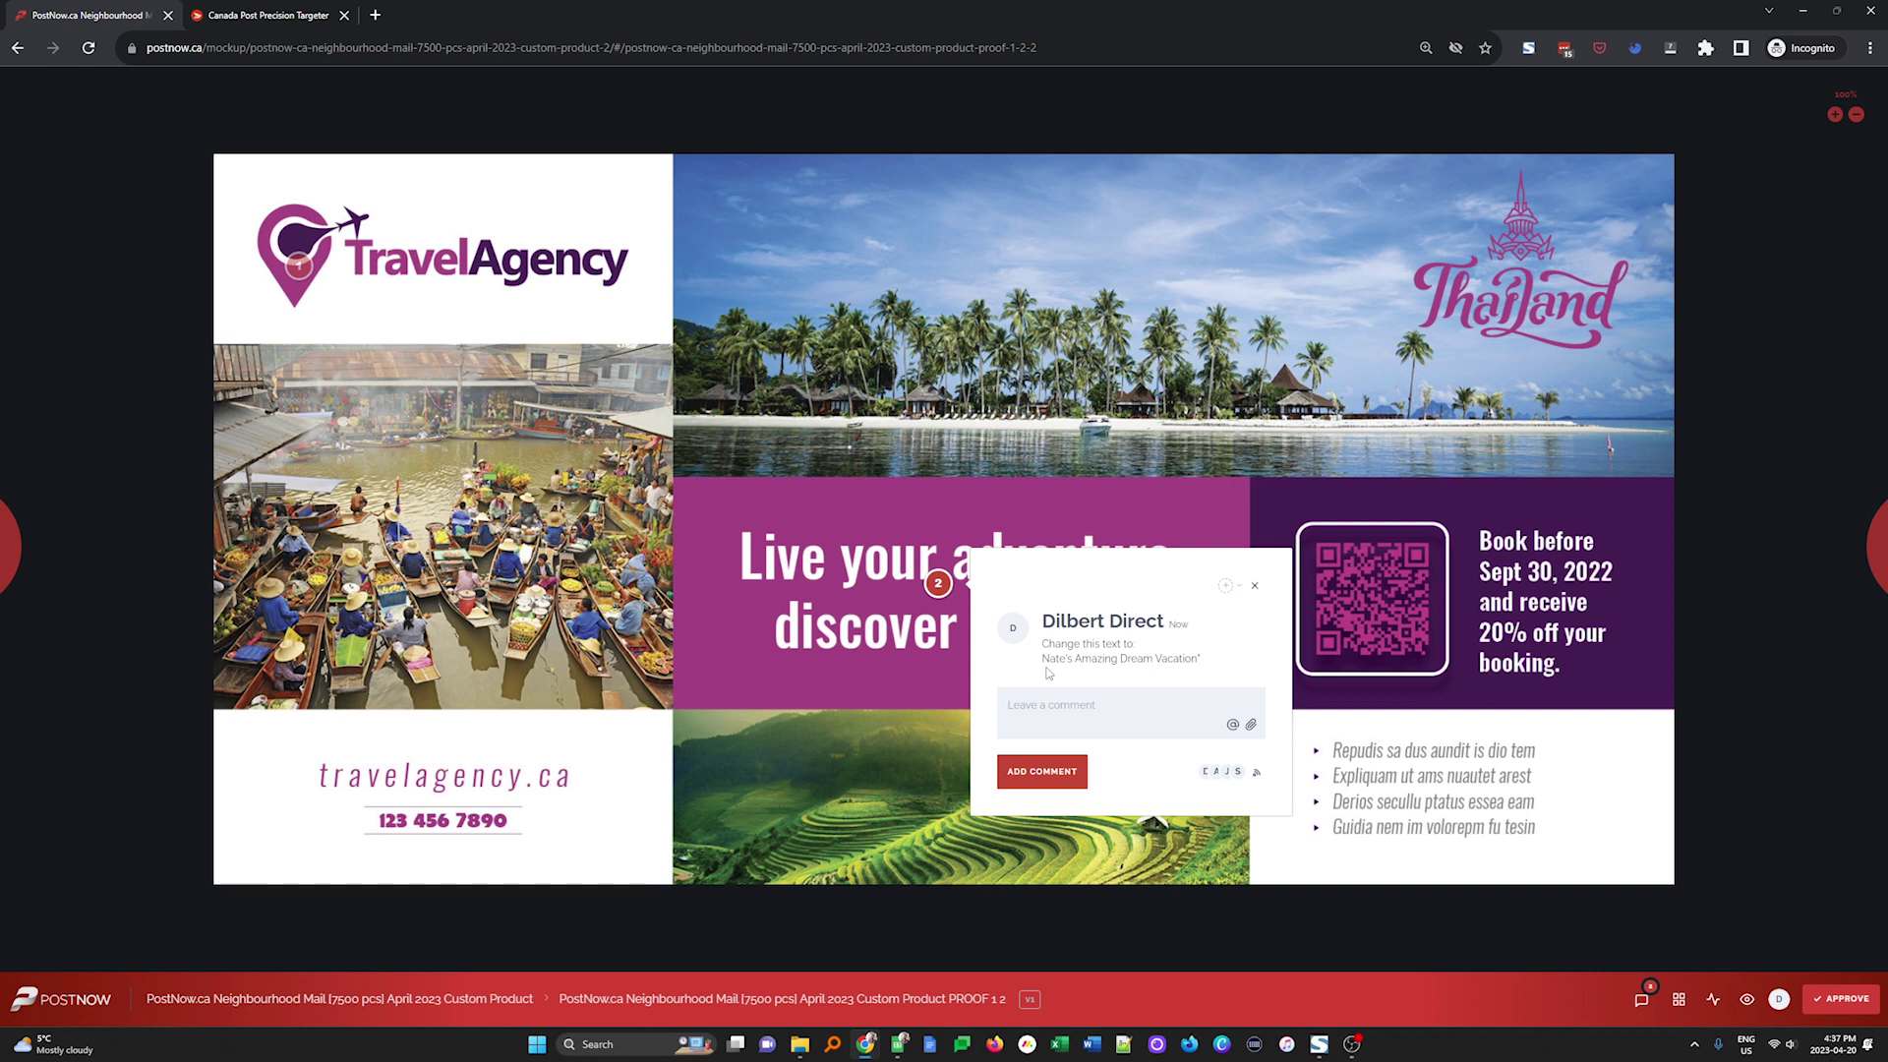
Step: Pin comment 3 on the bullet list reading 'Use these items:' with lines 1/, 2, 3 and 4
click(1362, 734)
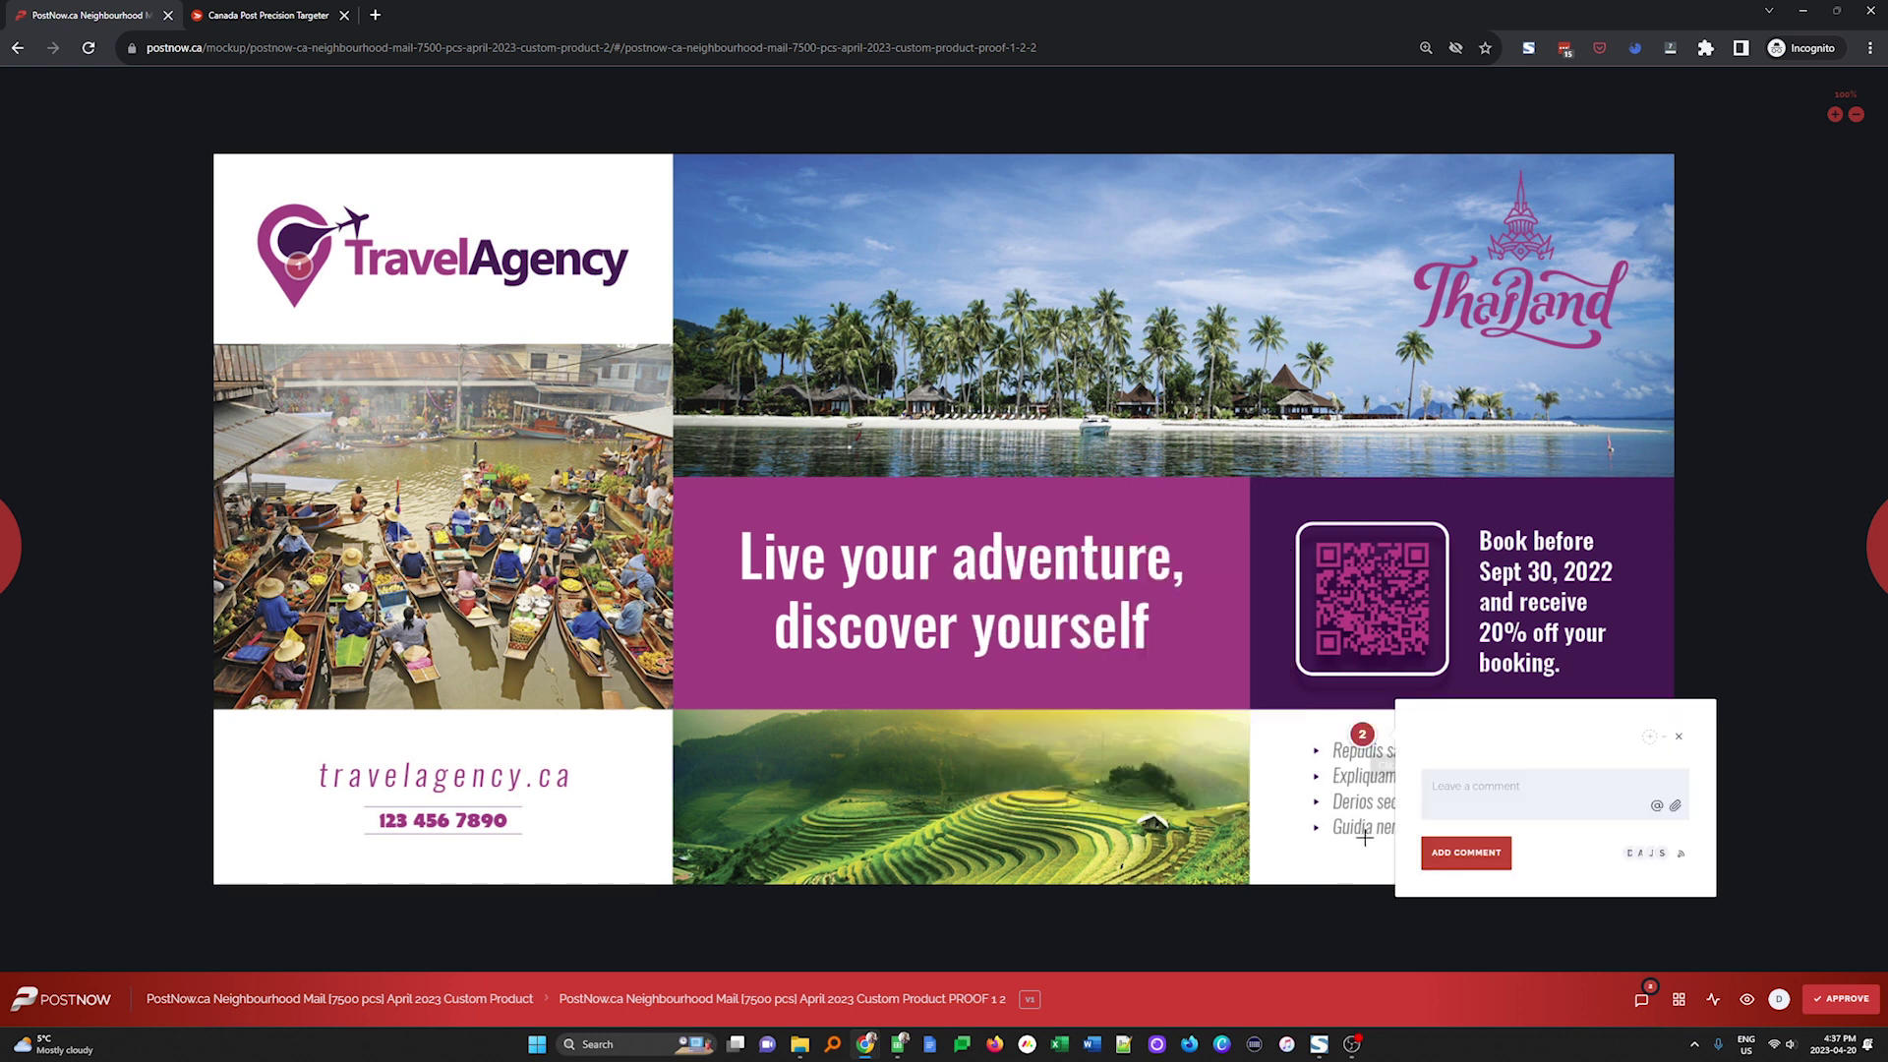
click(1363, 735)
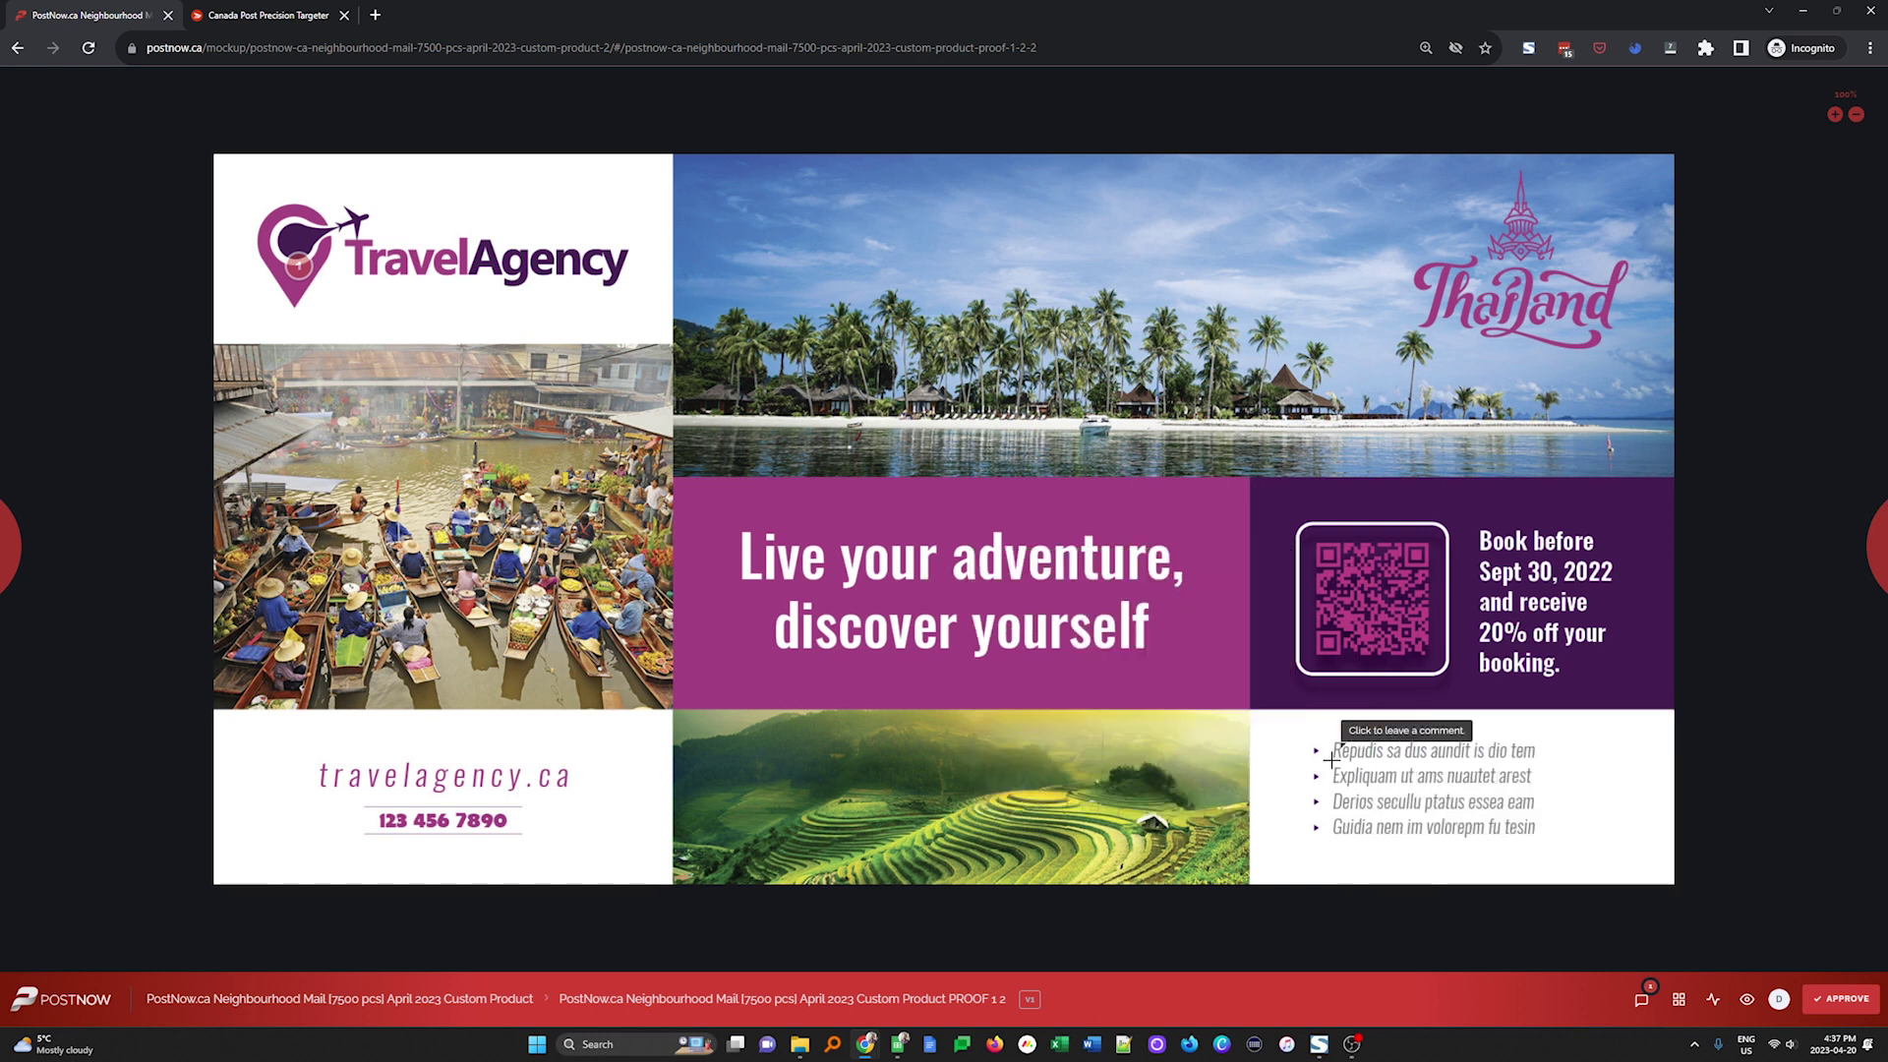
click(1331, 759)
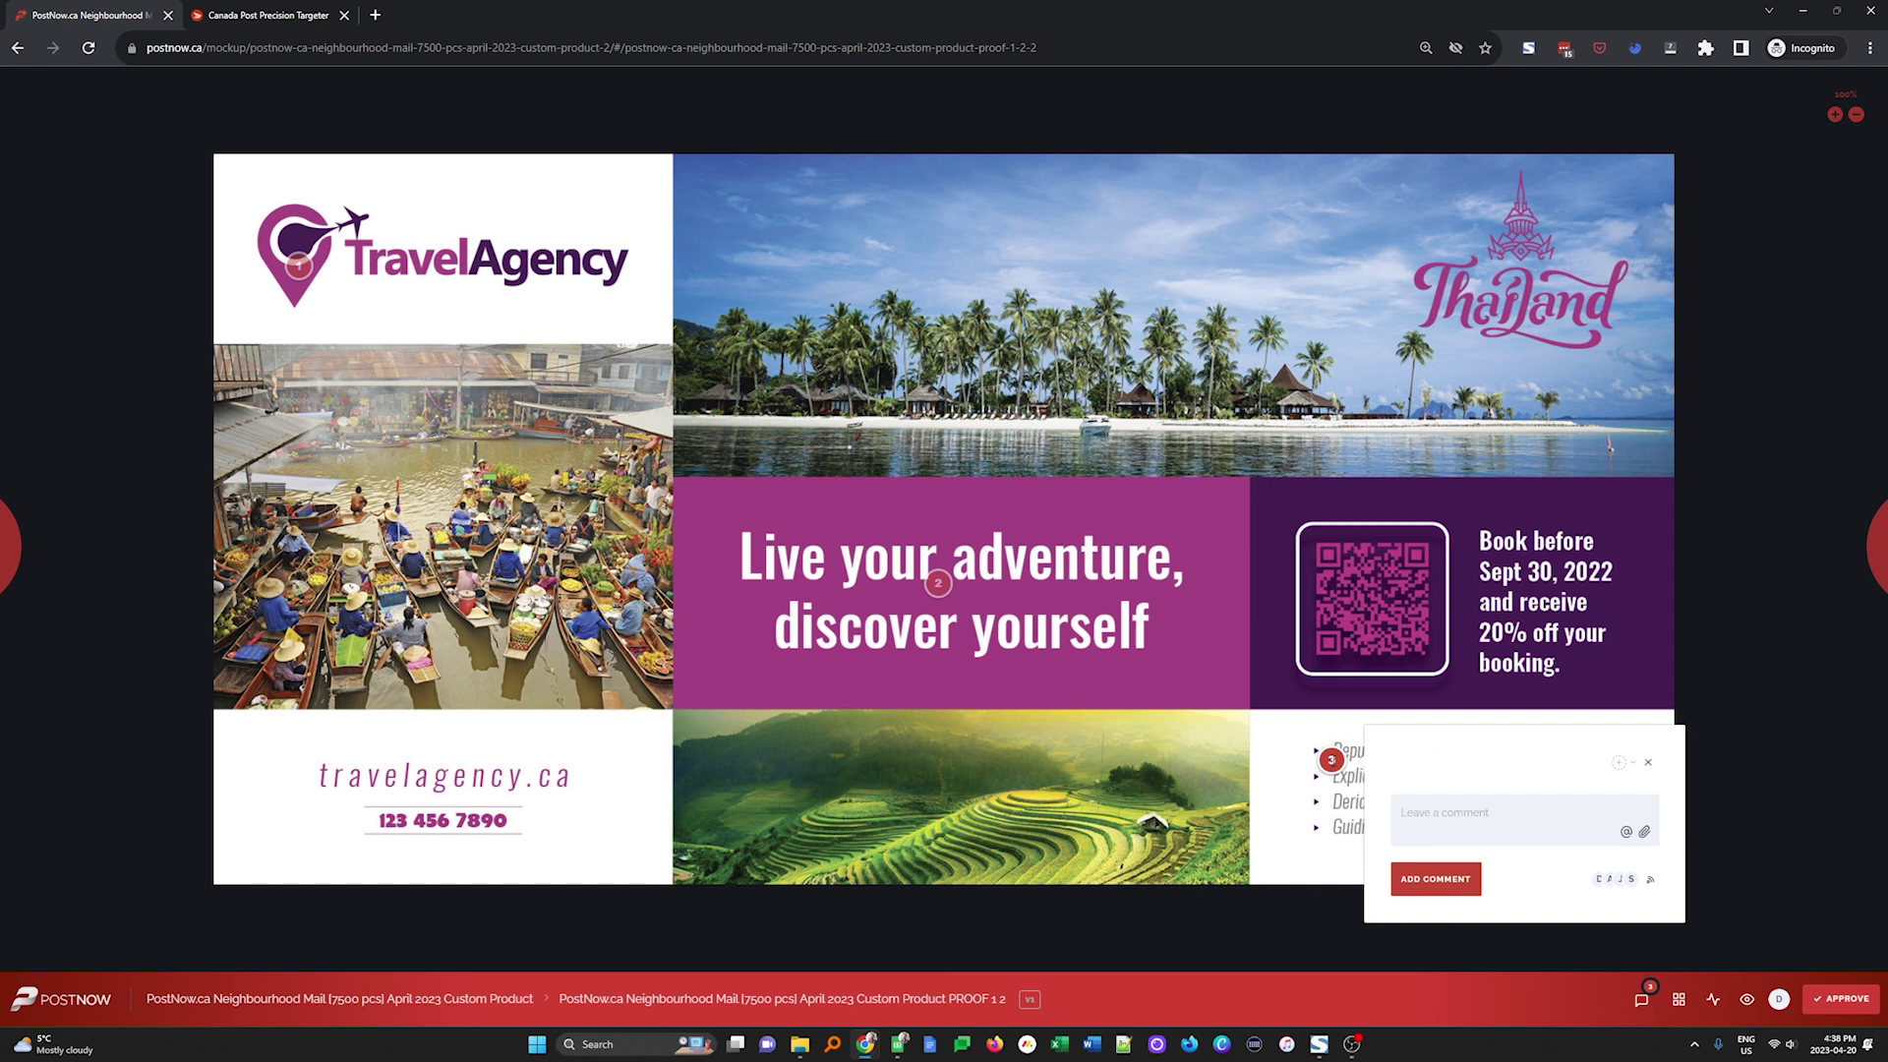
text(Use these items:)
key(shift+Return)
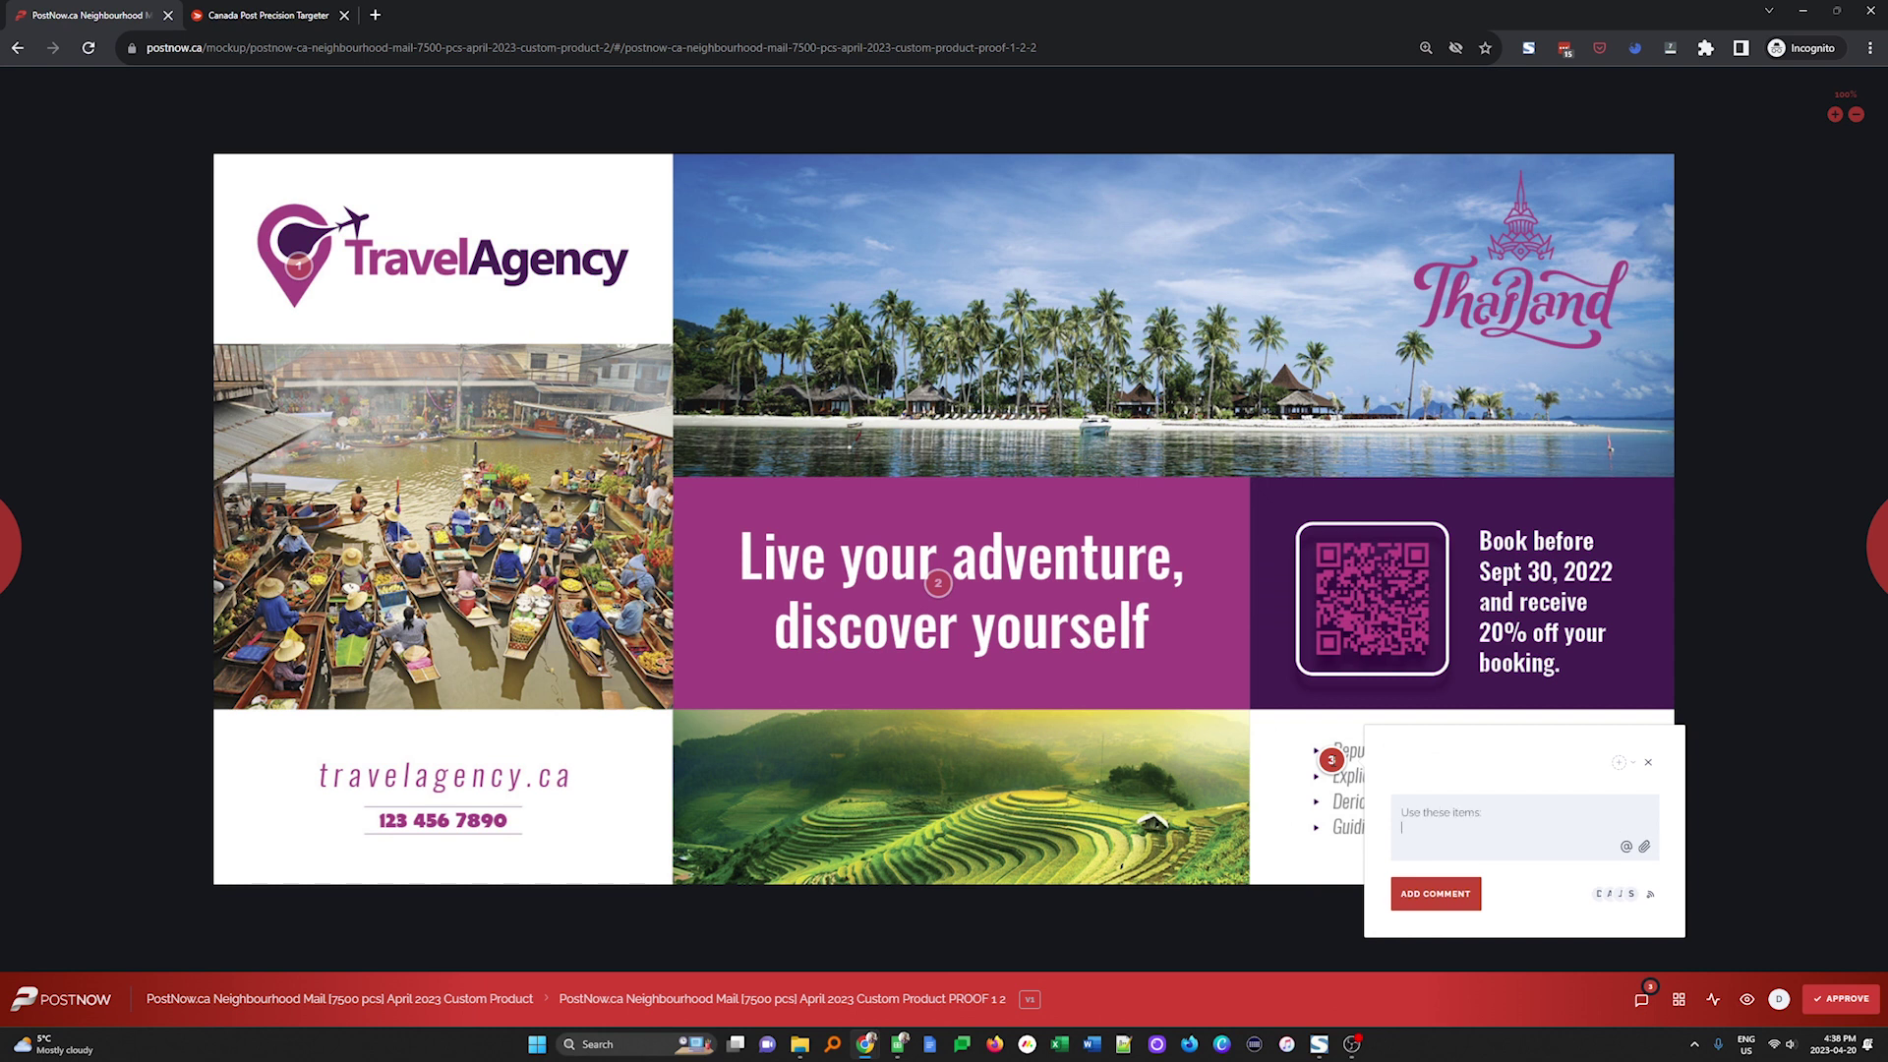
text(1/)
key(shift+Return)
text(2)
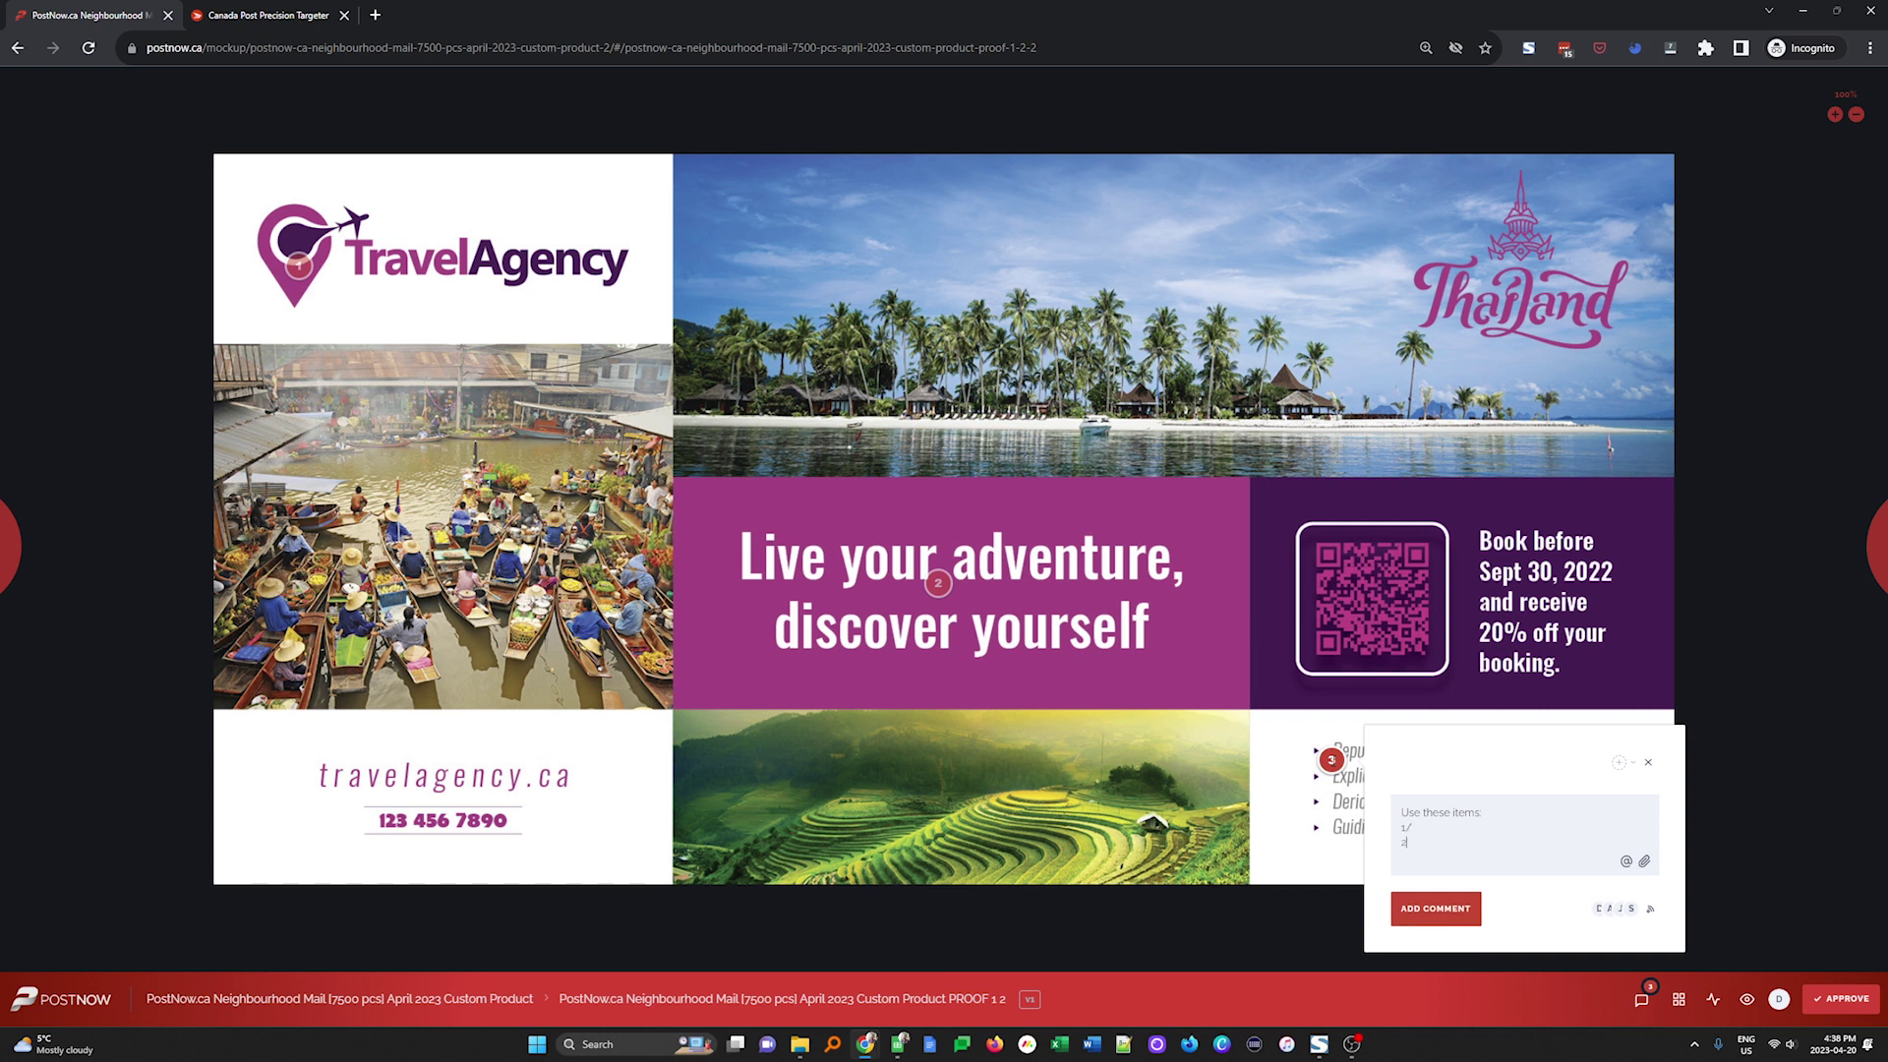
key(shift+Return)
text(3)
key(shift+Return)
text(4)
key(shift+Return)
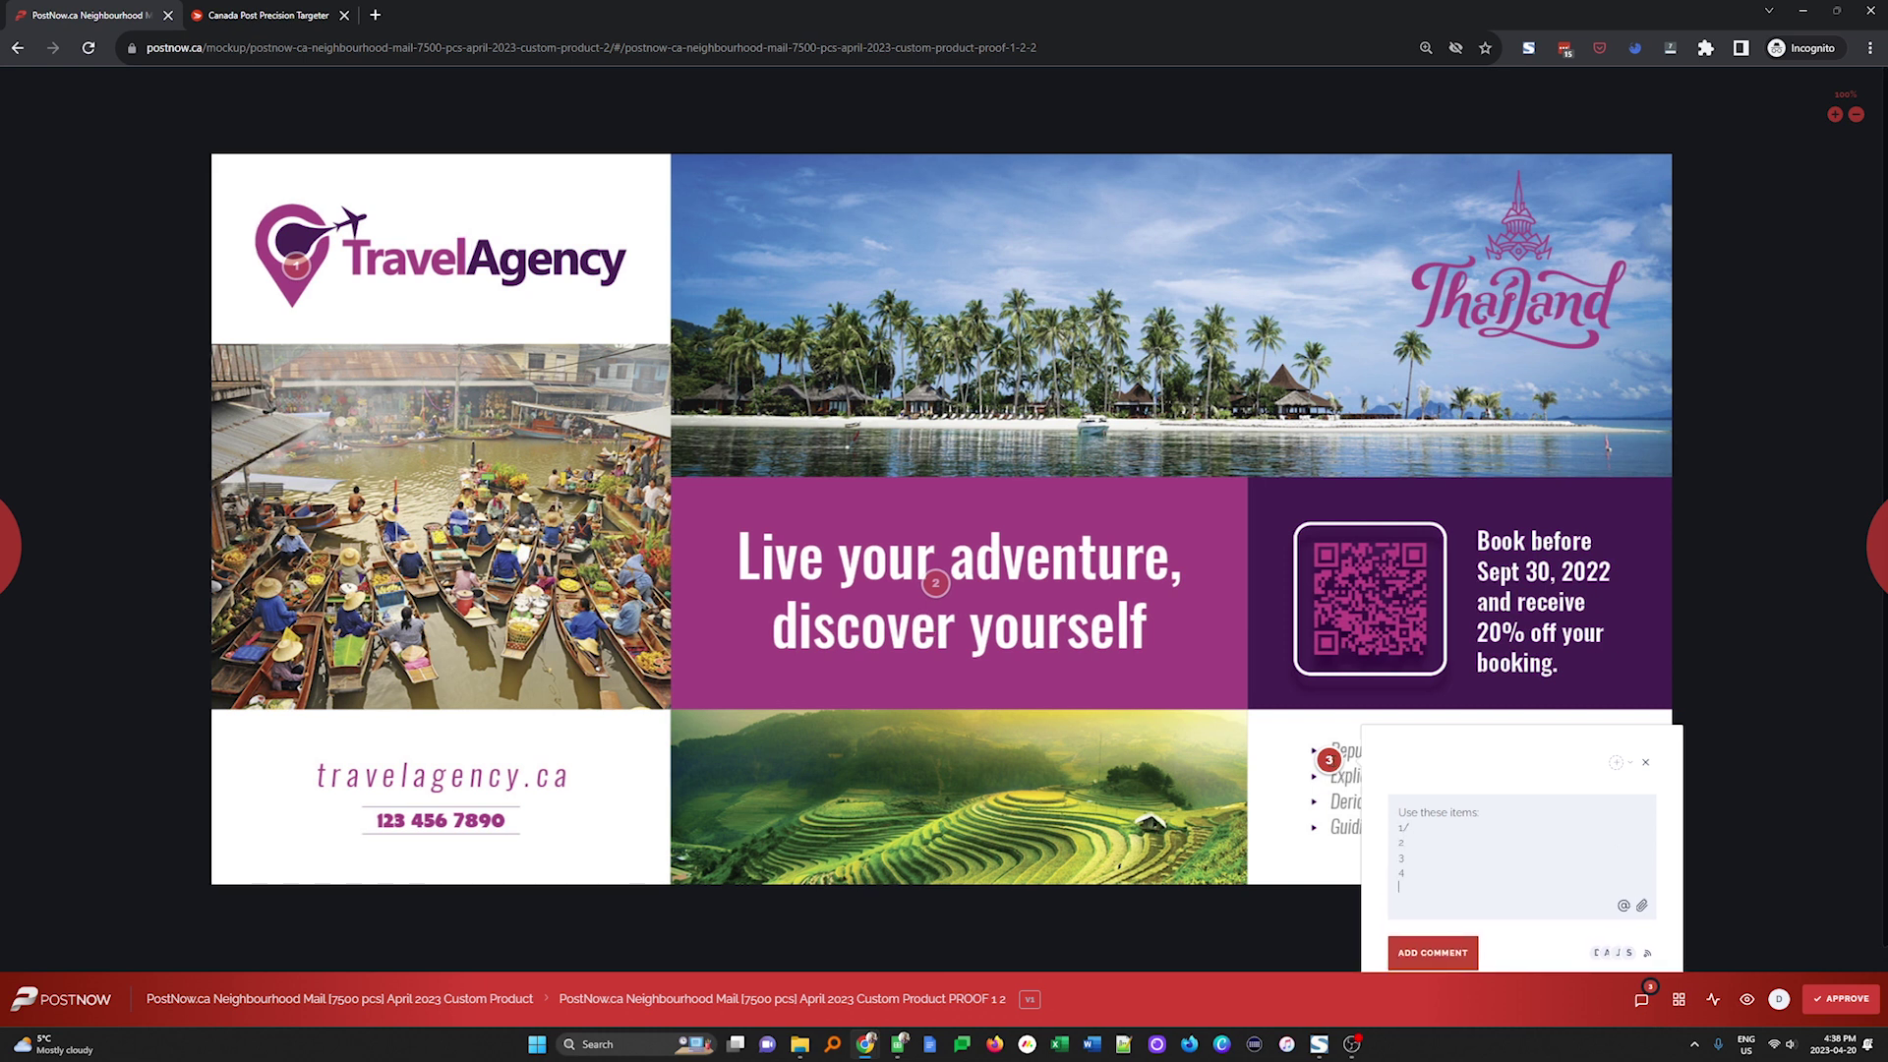
click(1453, 950)
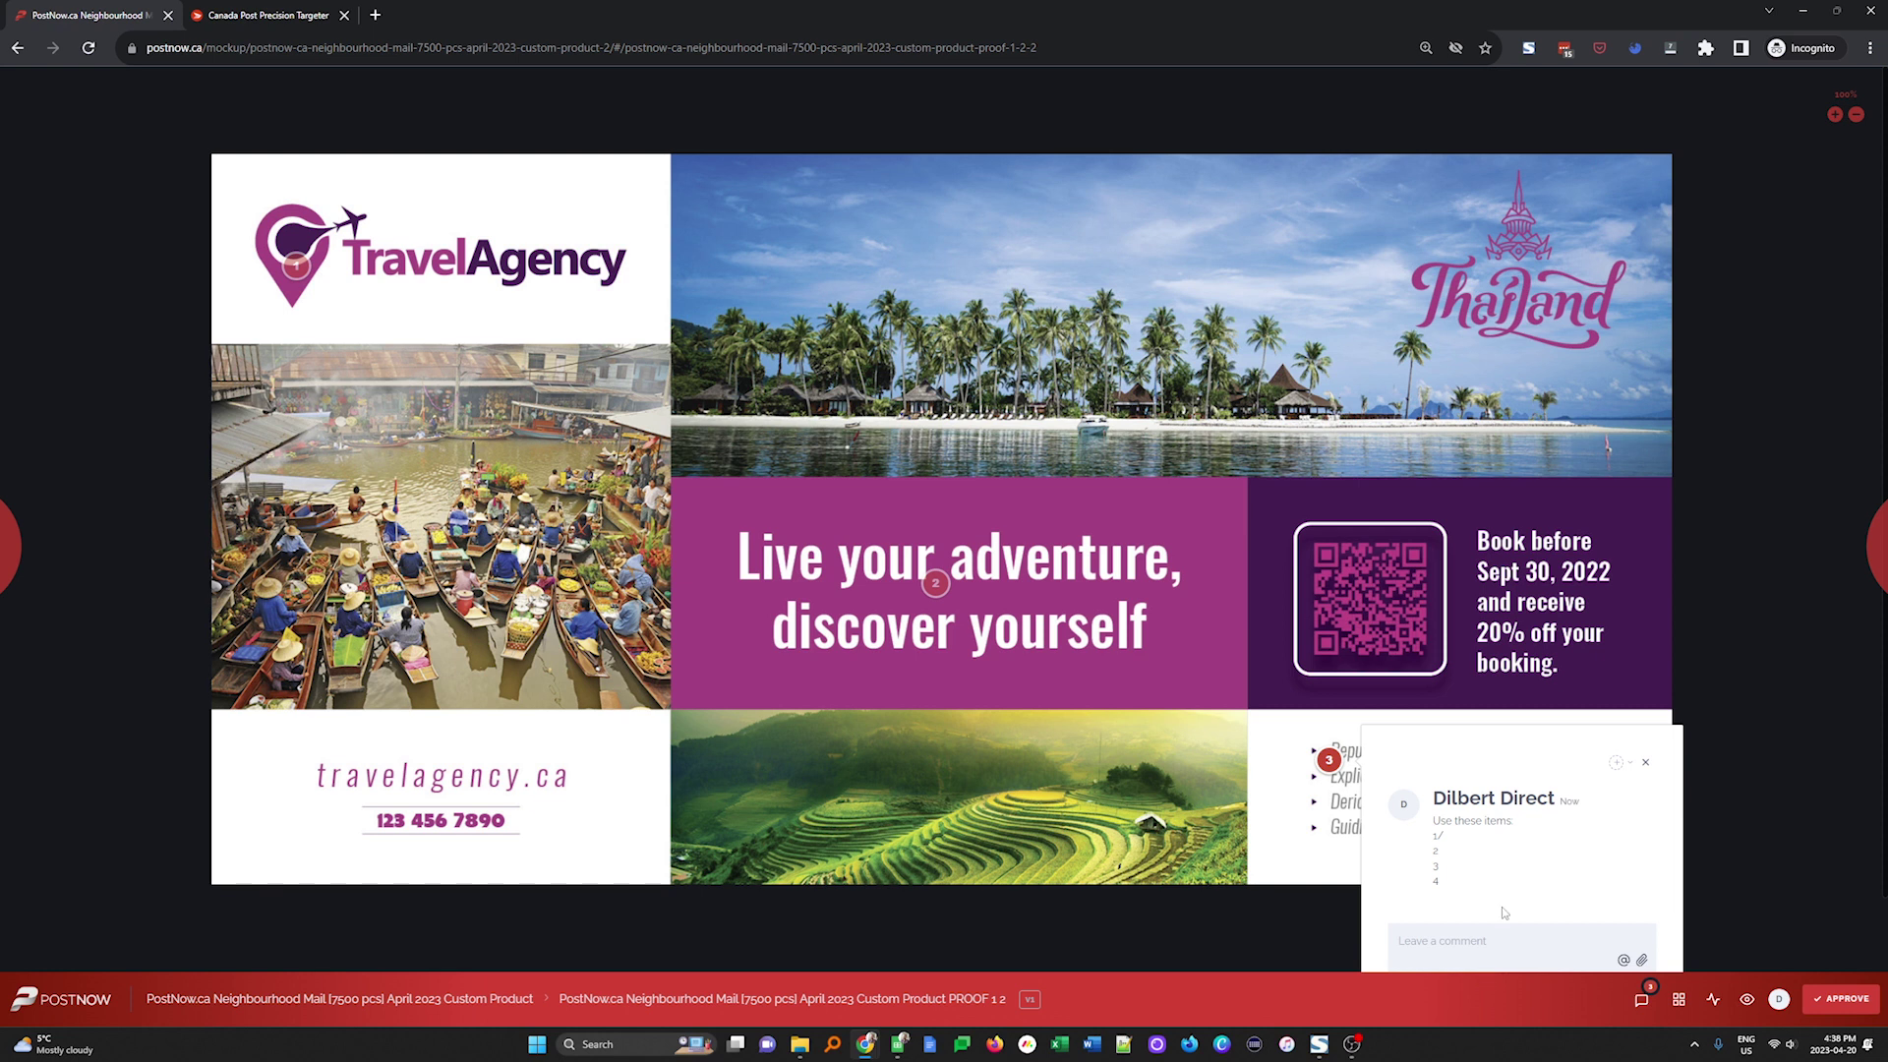
Step: Post comment 4 'use my imag instead' on the beach photo with the feature-1 image attached
click(1087, 349)
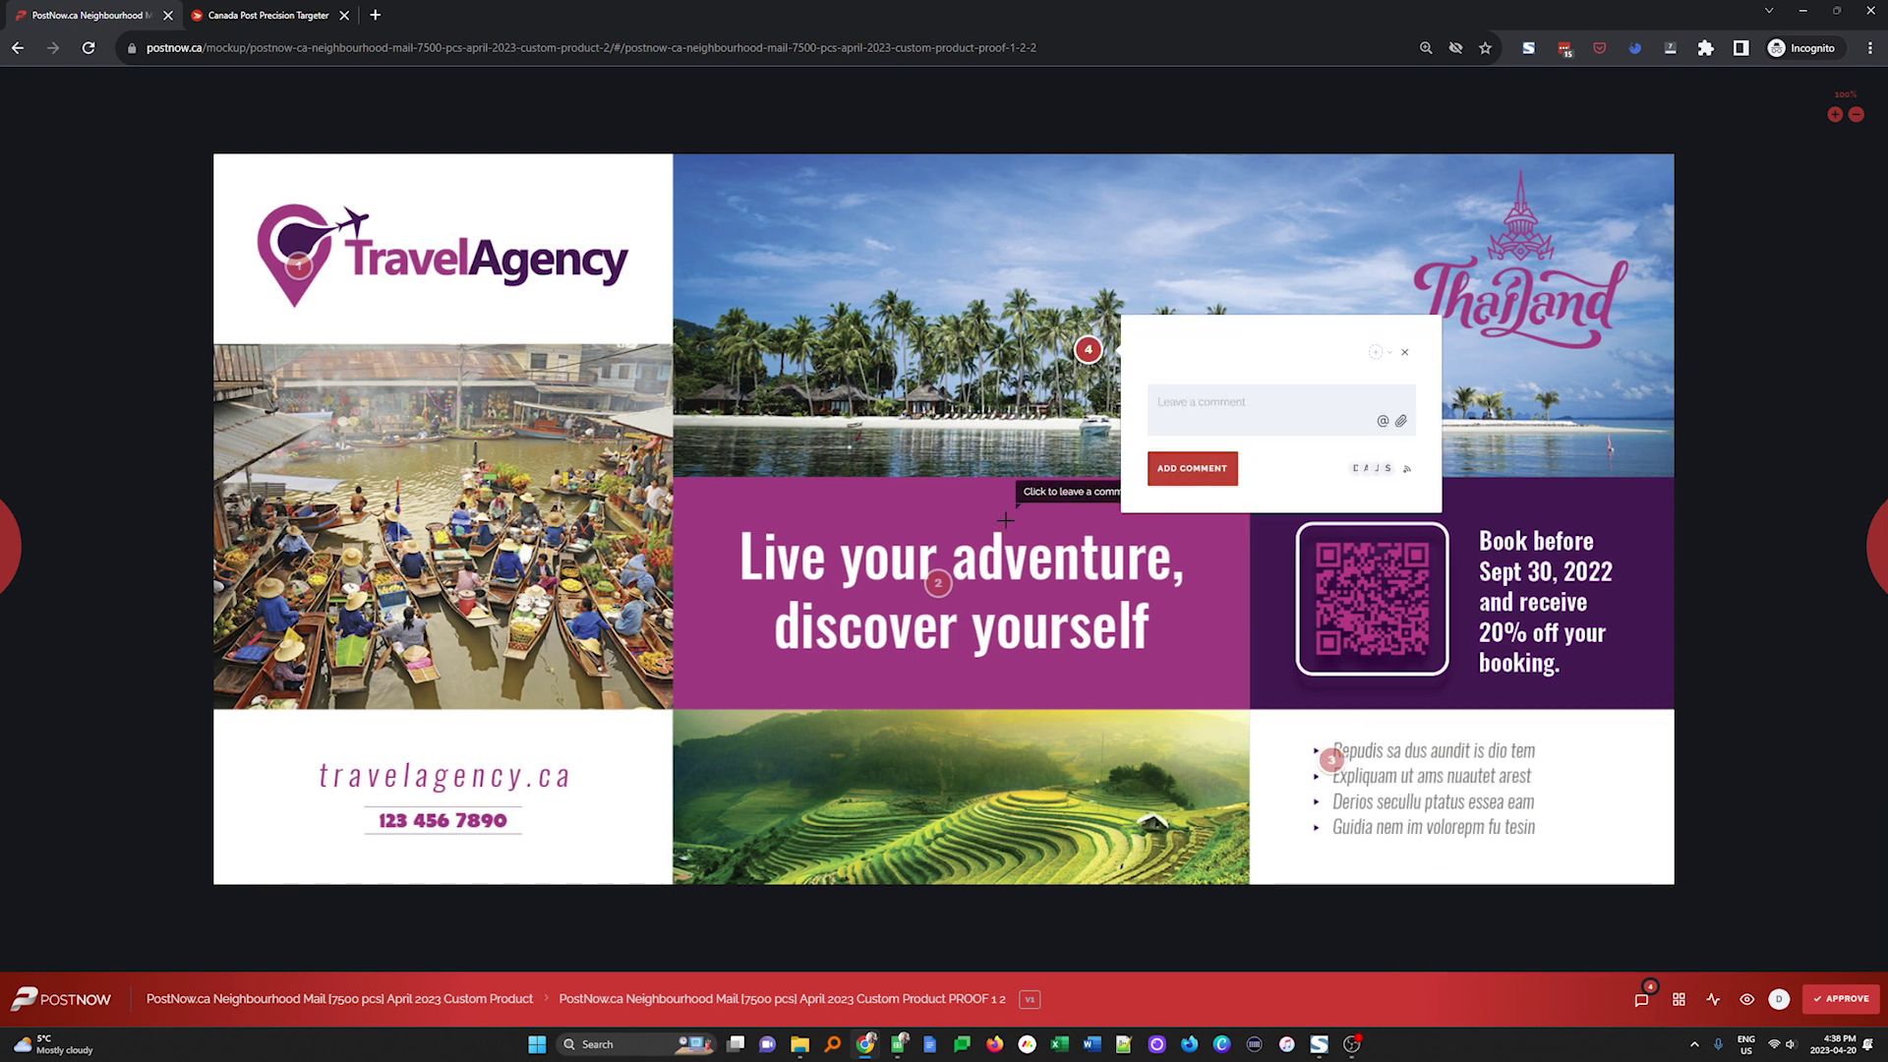
key(Escape)
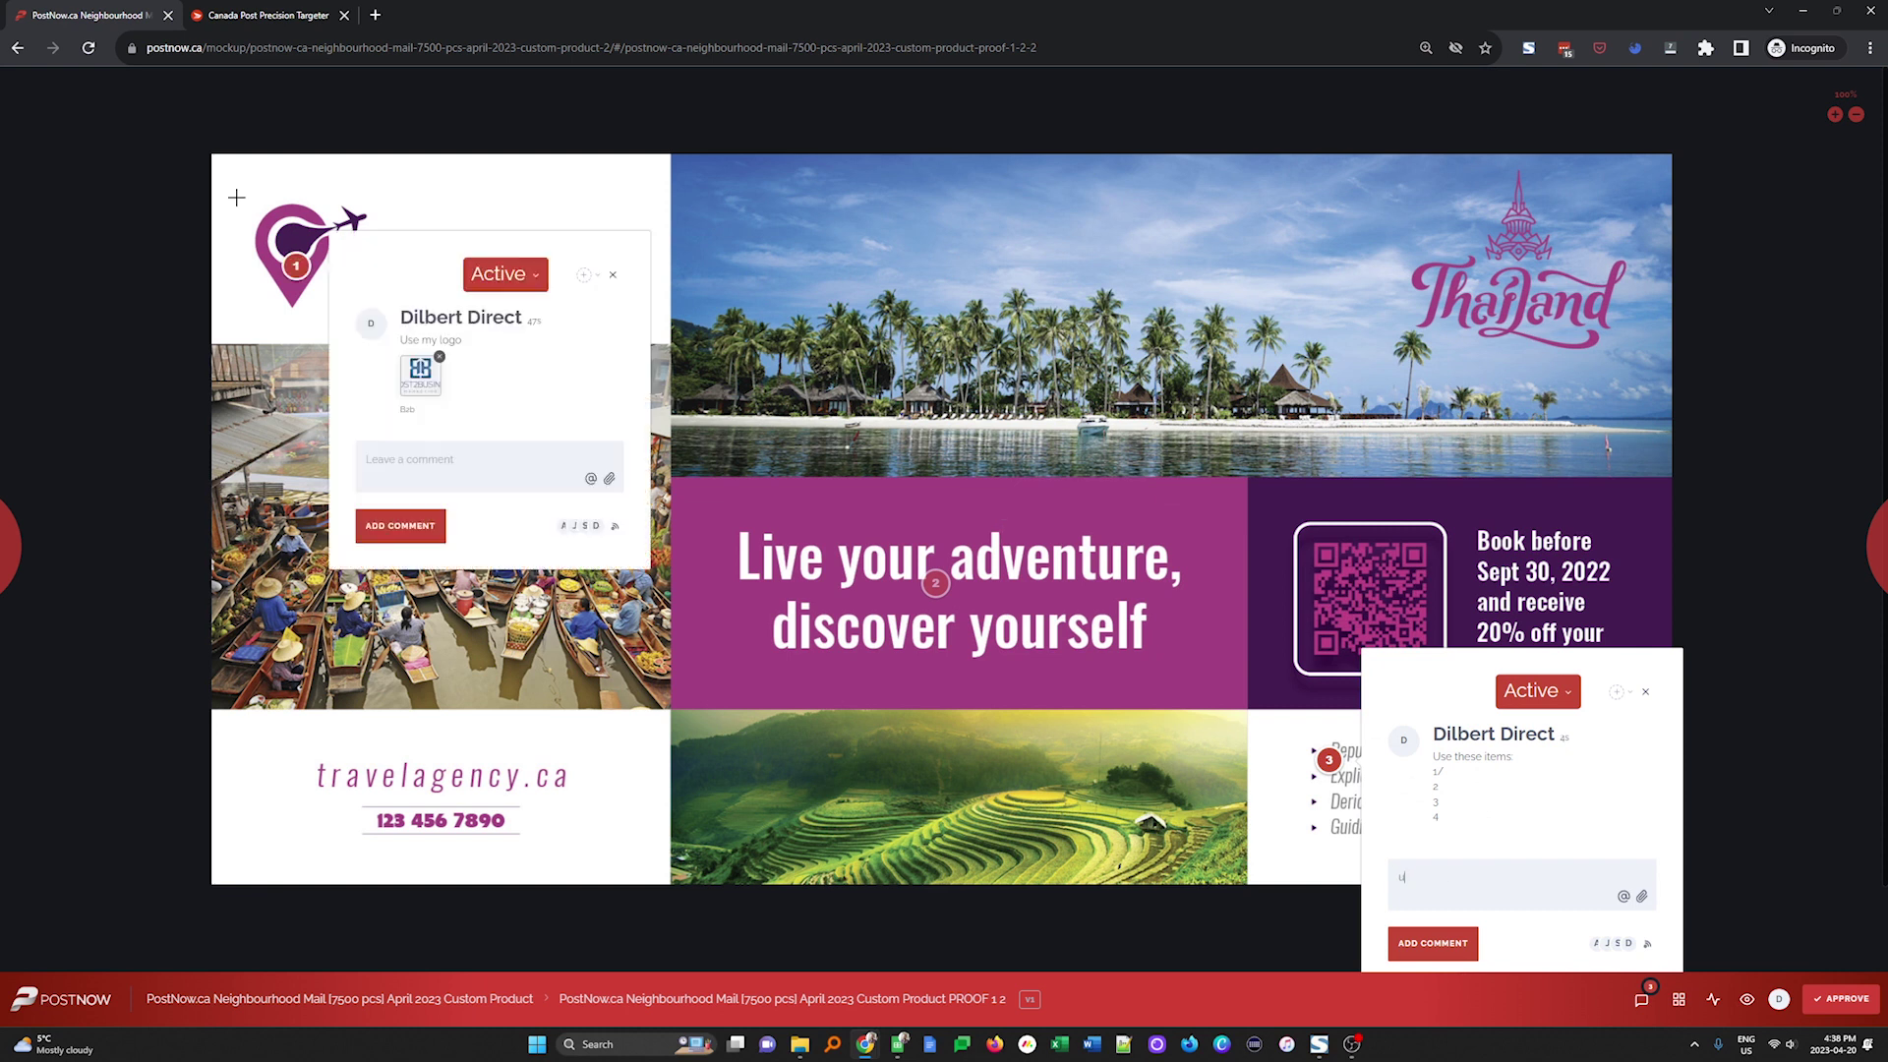
click(1210, 311)
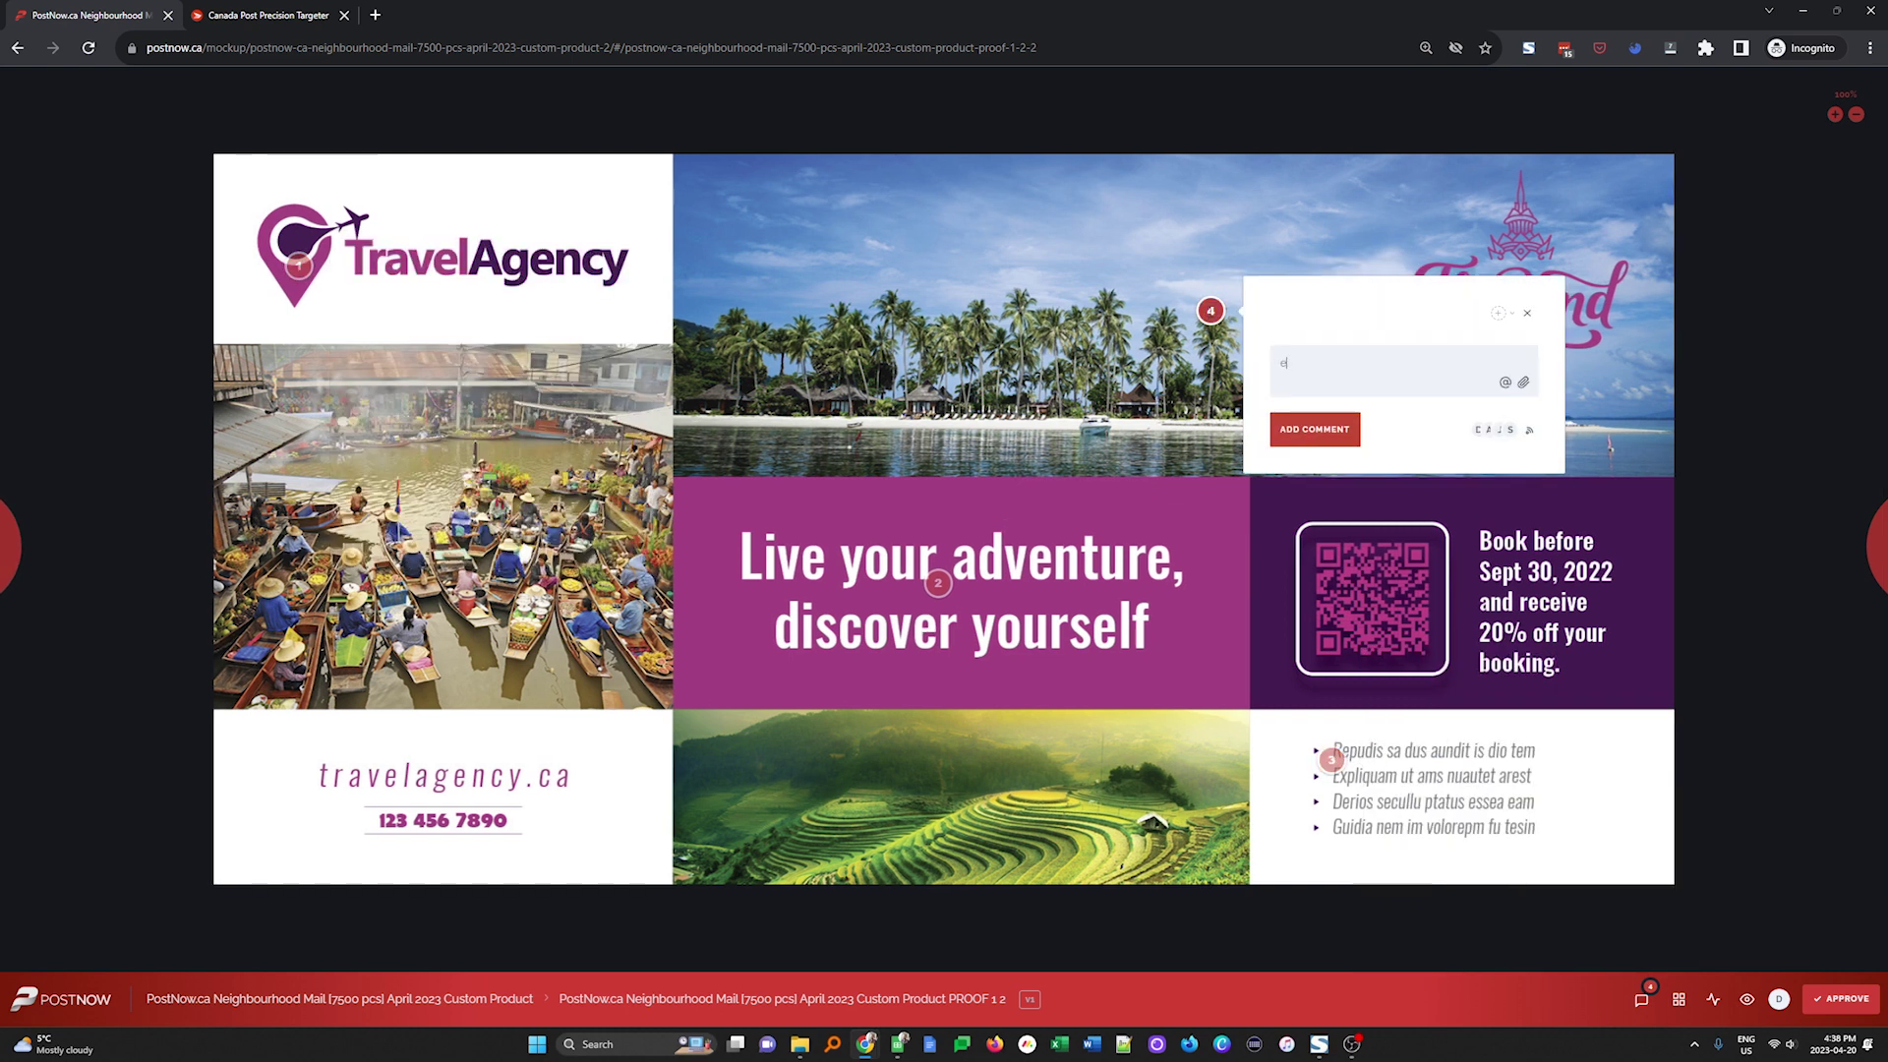
text(use my imag instead)
click(1523, 381)
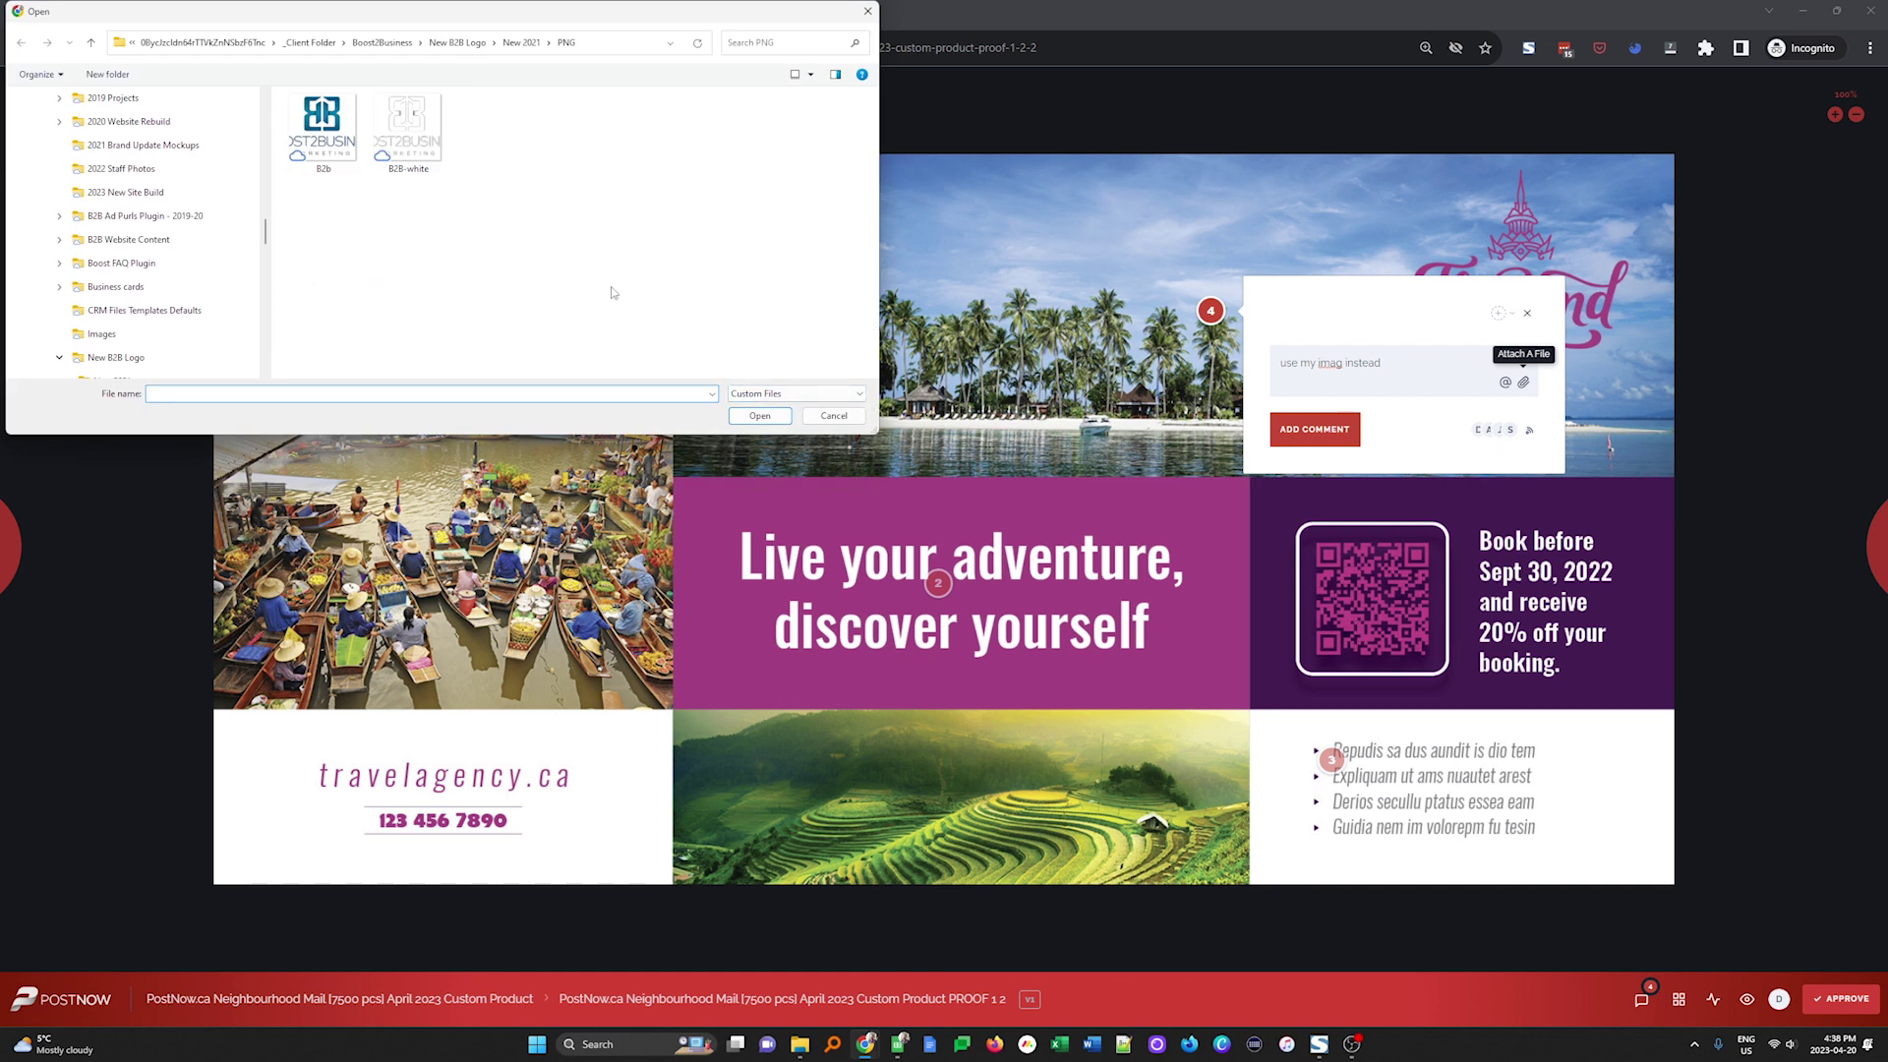
click(747, 211)
click(759, 415)
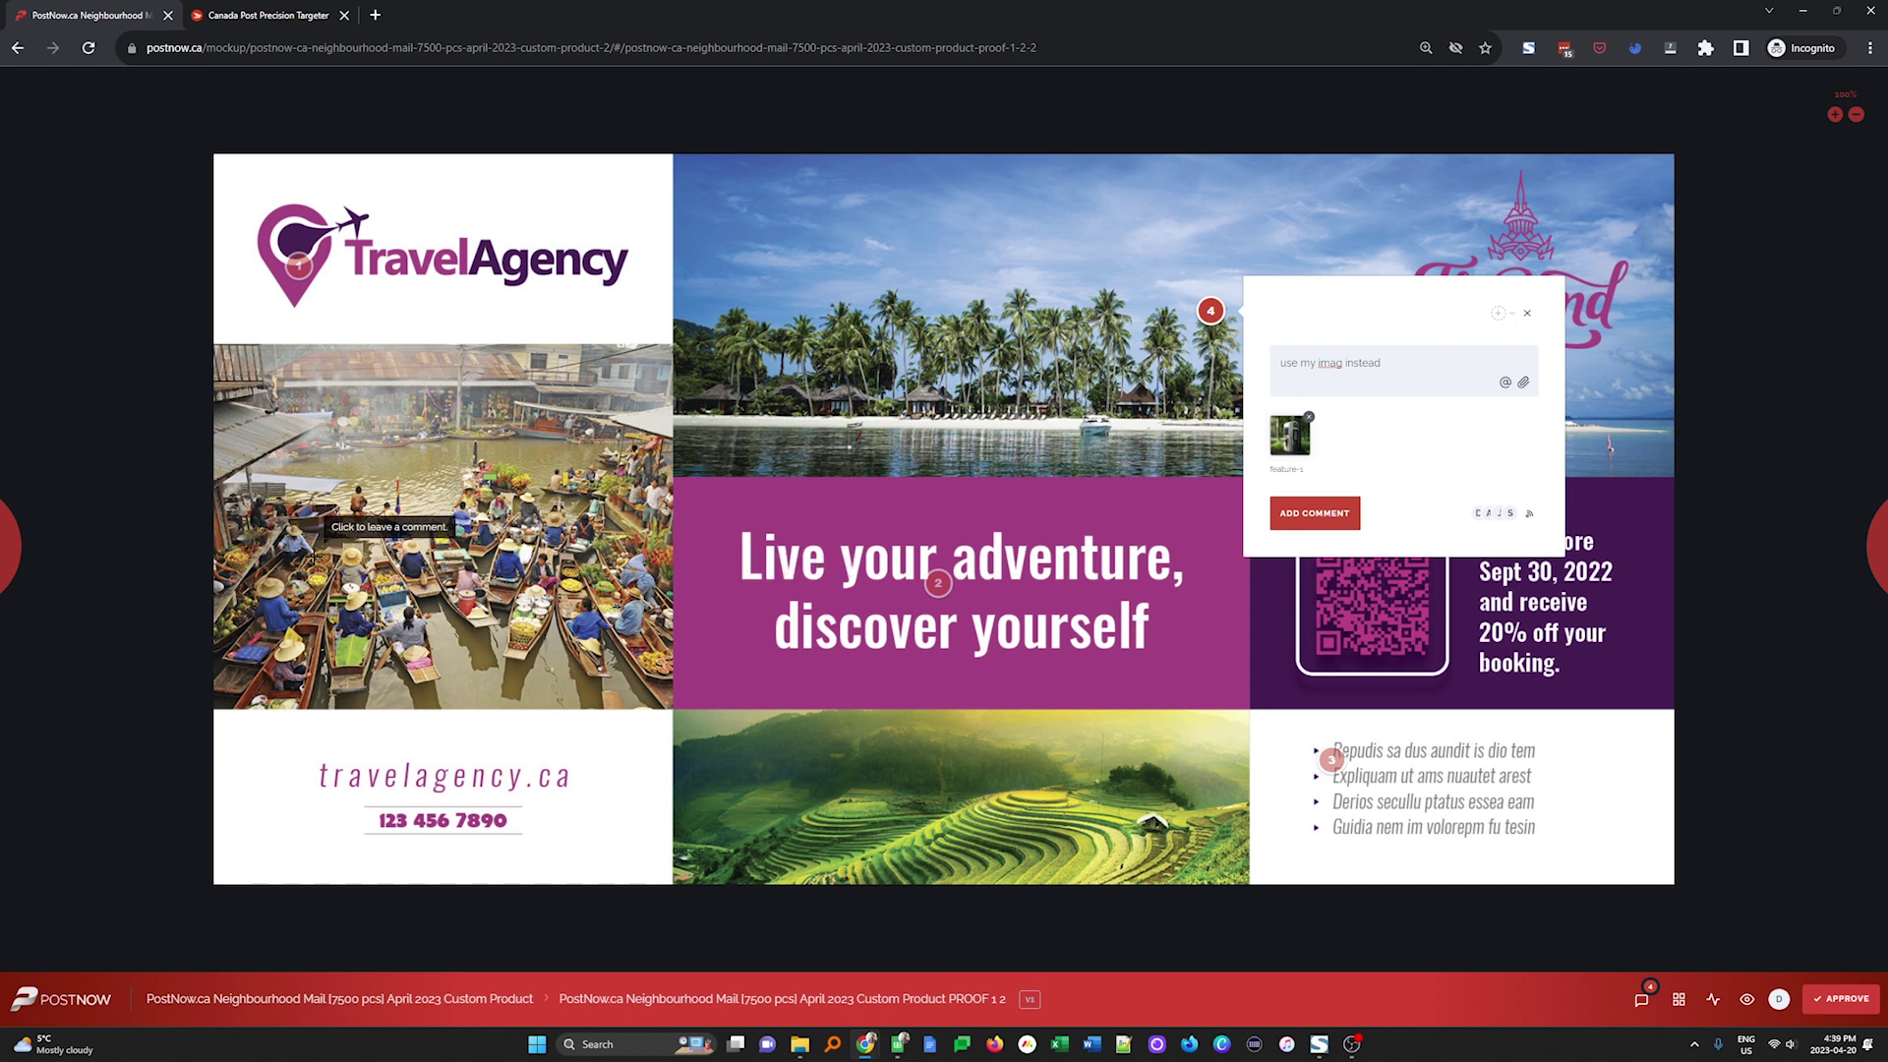
click(1295, 513)
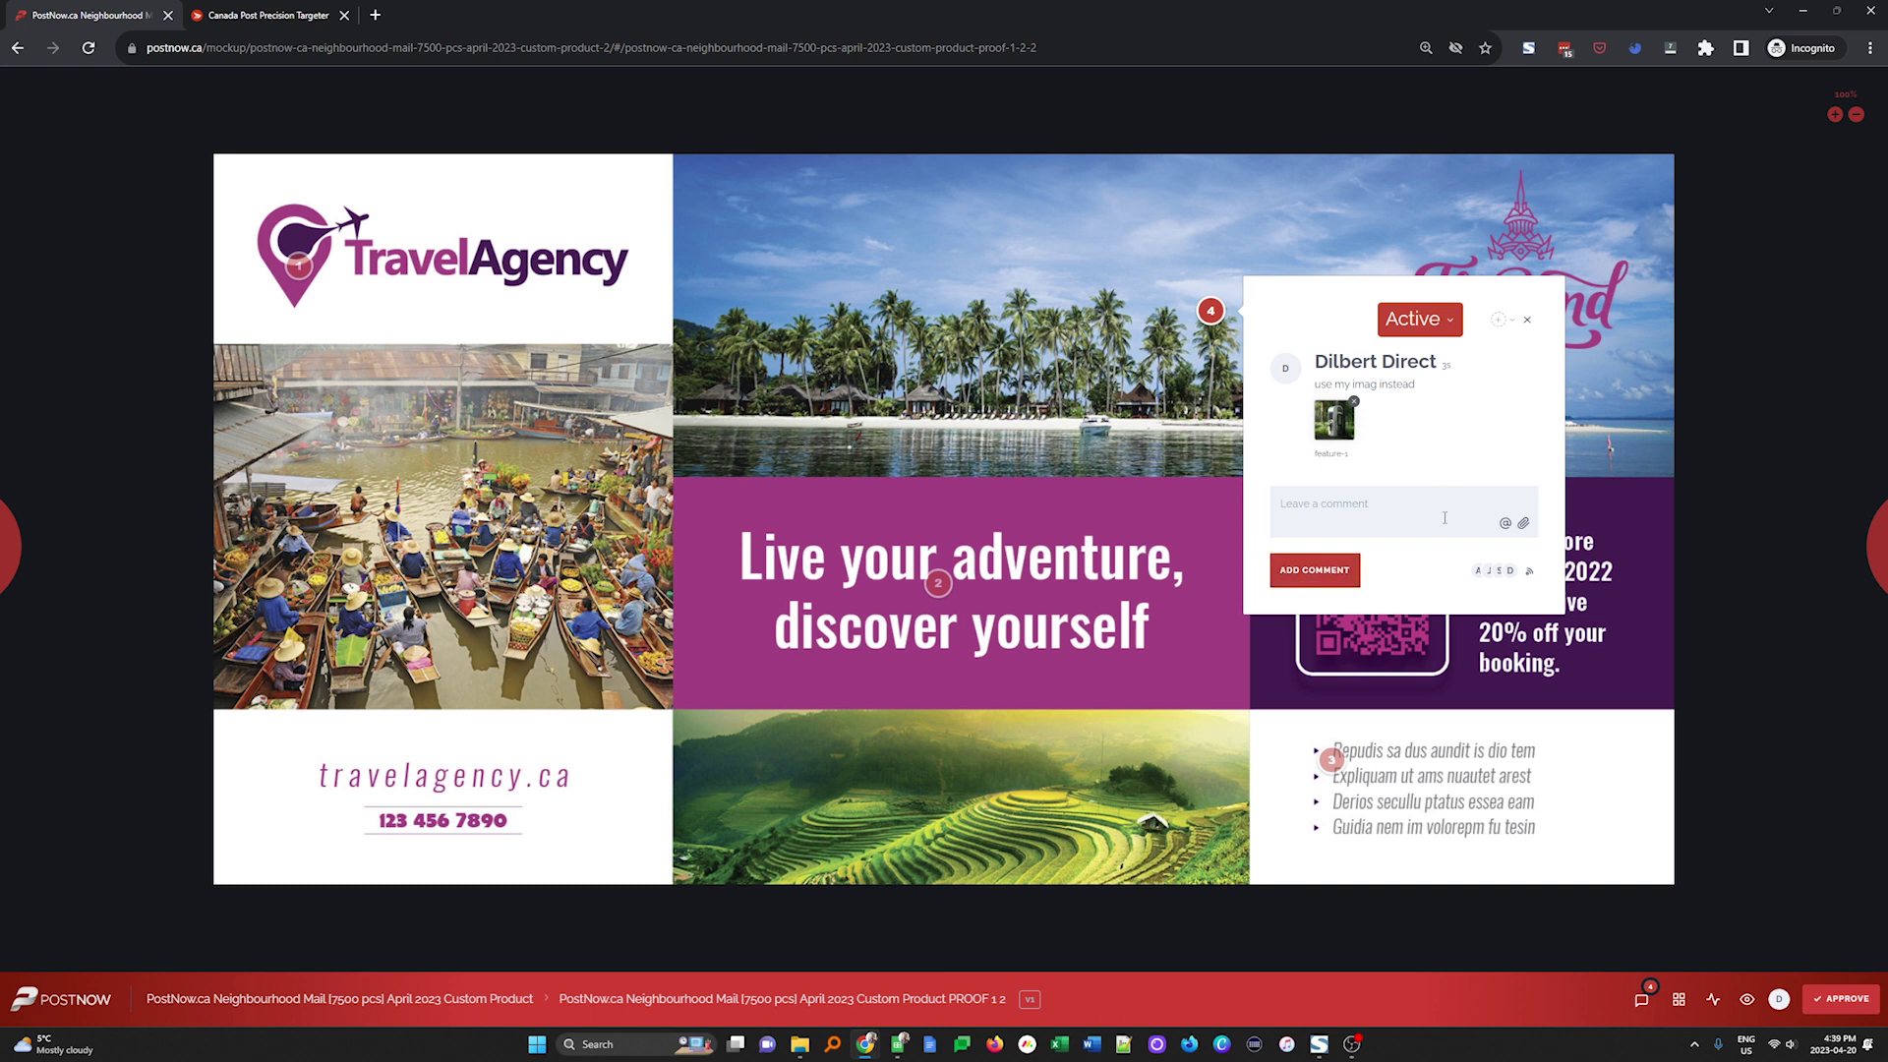
Step: Open and close comment 3's thread on the bullet list to review it
click(1330, 759)
click(1291, 859)
Step: Post 'Use my phone number' on the phone number, then advance to the Thailand brochure proof
click(444, 818)
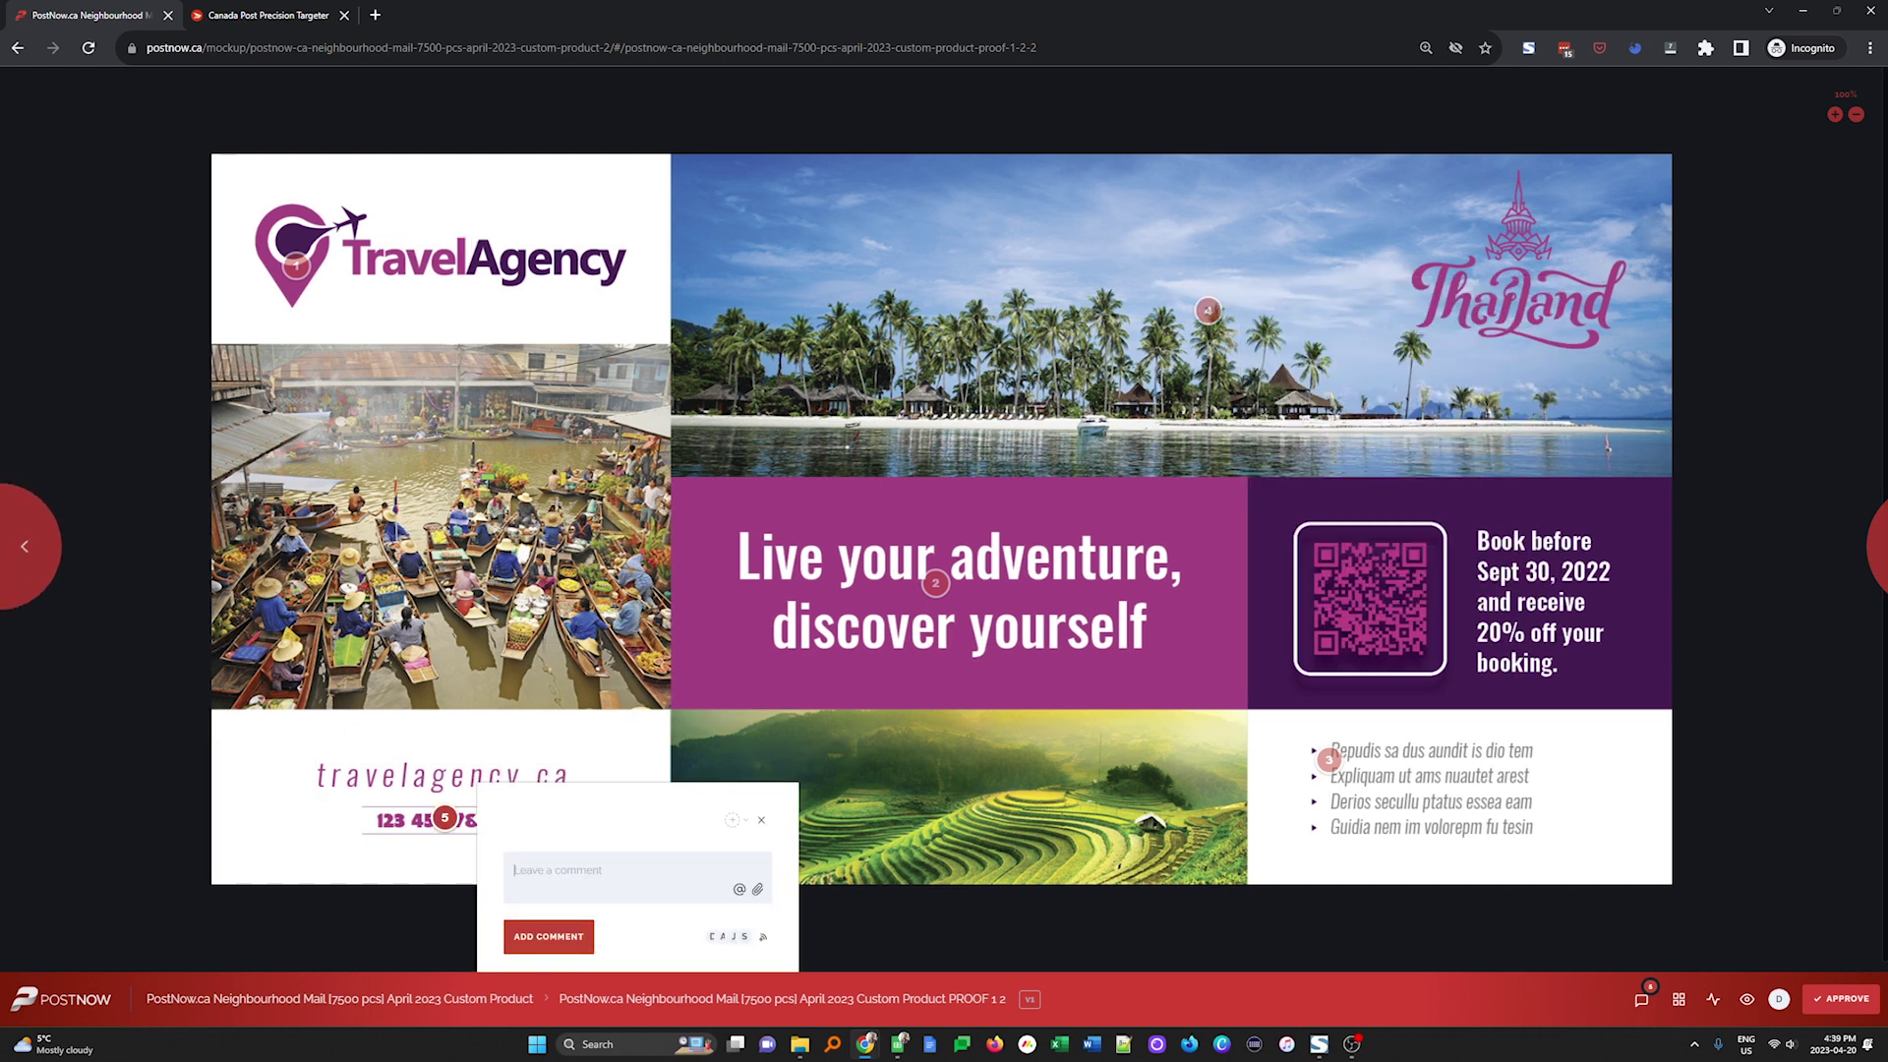
text(Use my)
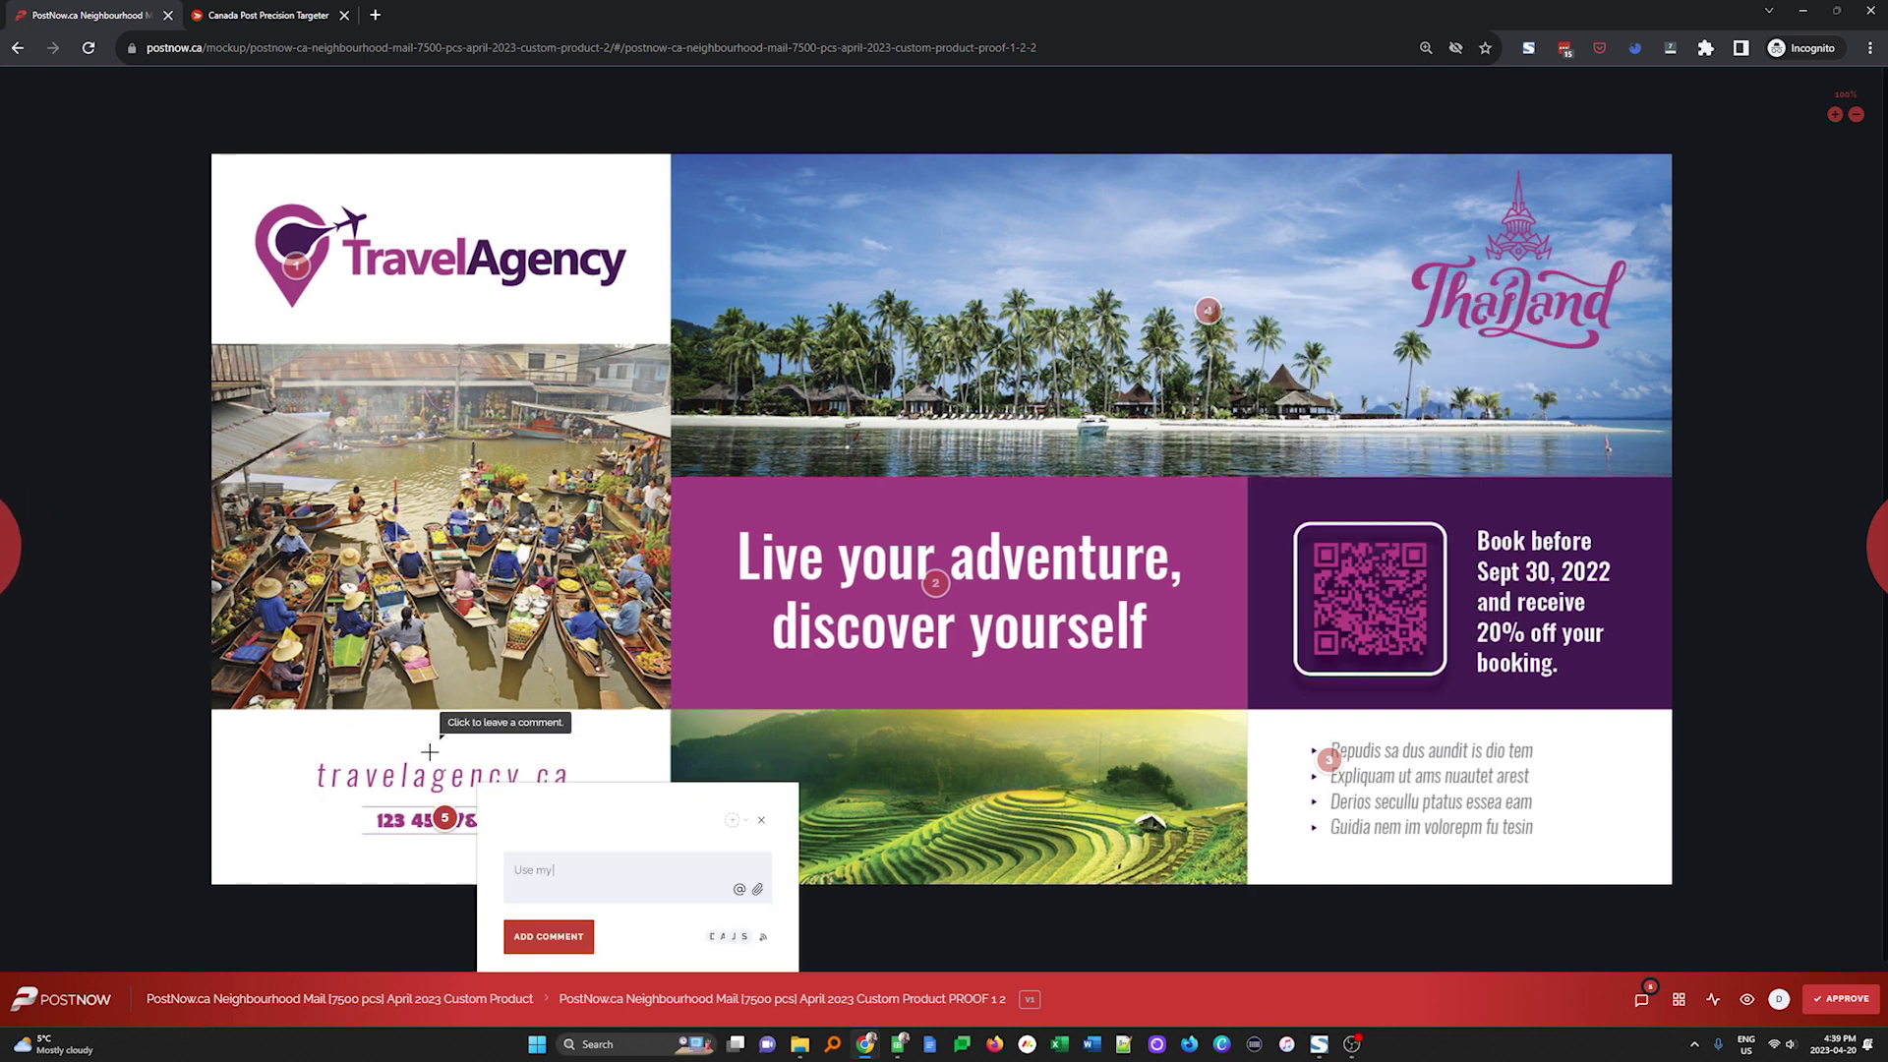
text( phone number)
key(Tab)
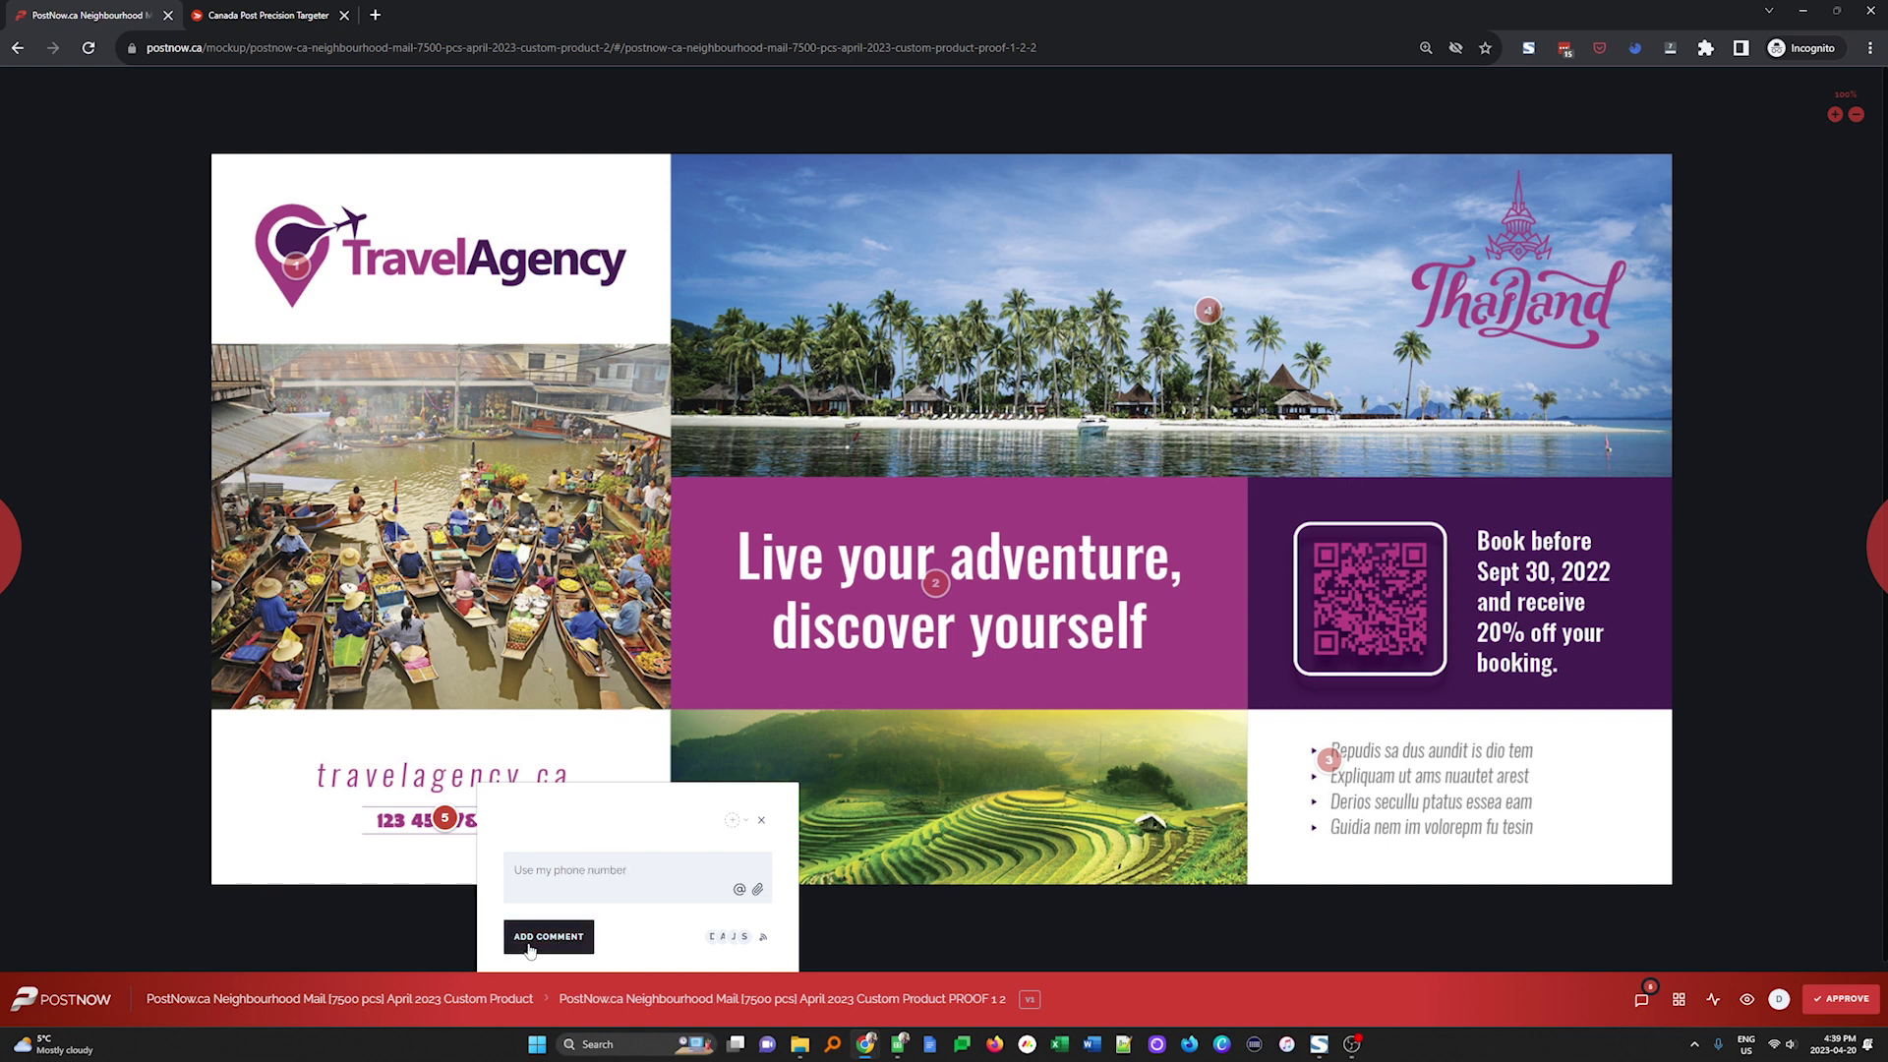
key(Return)
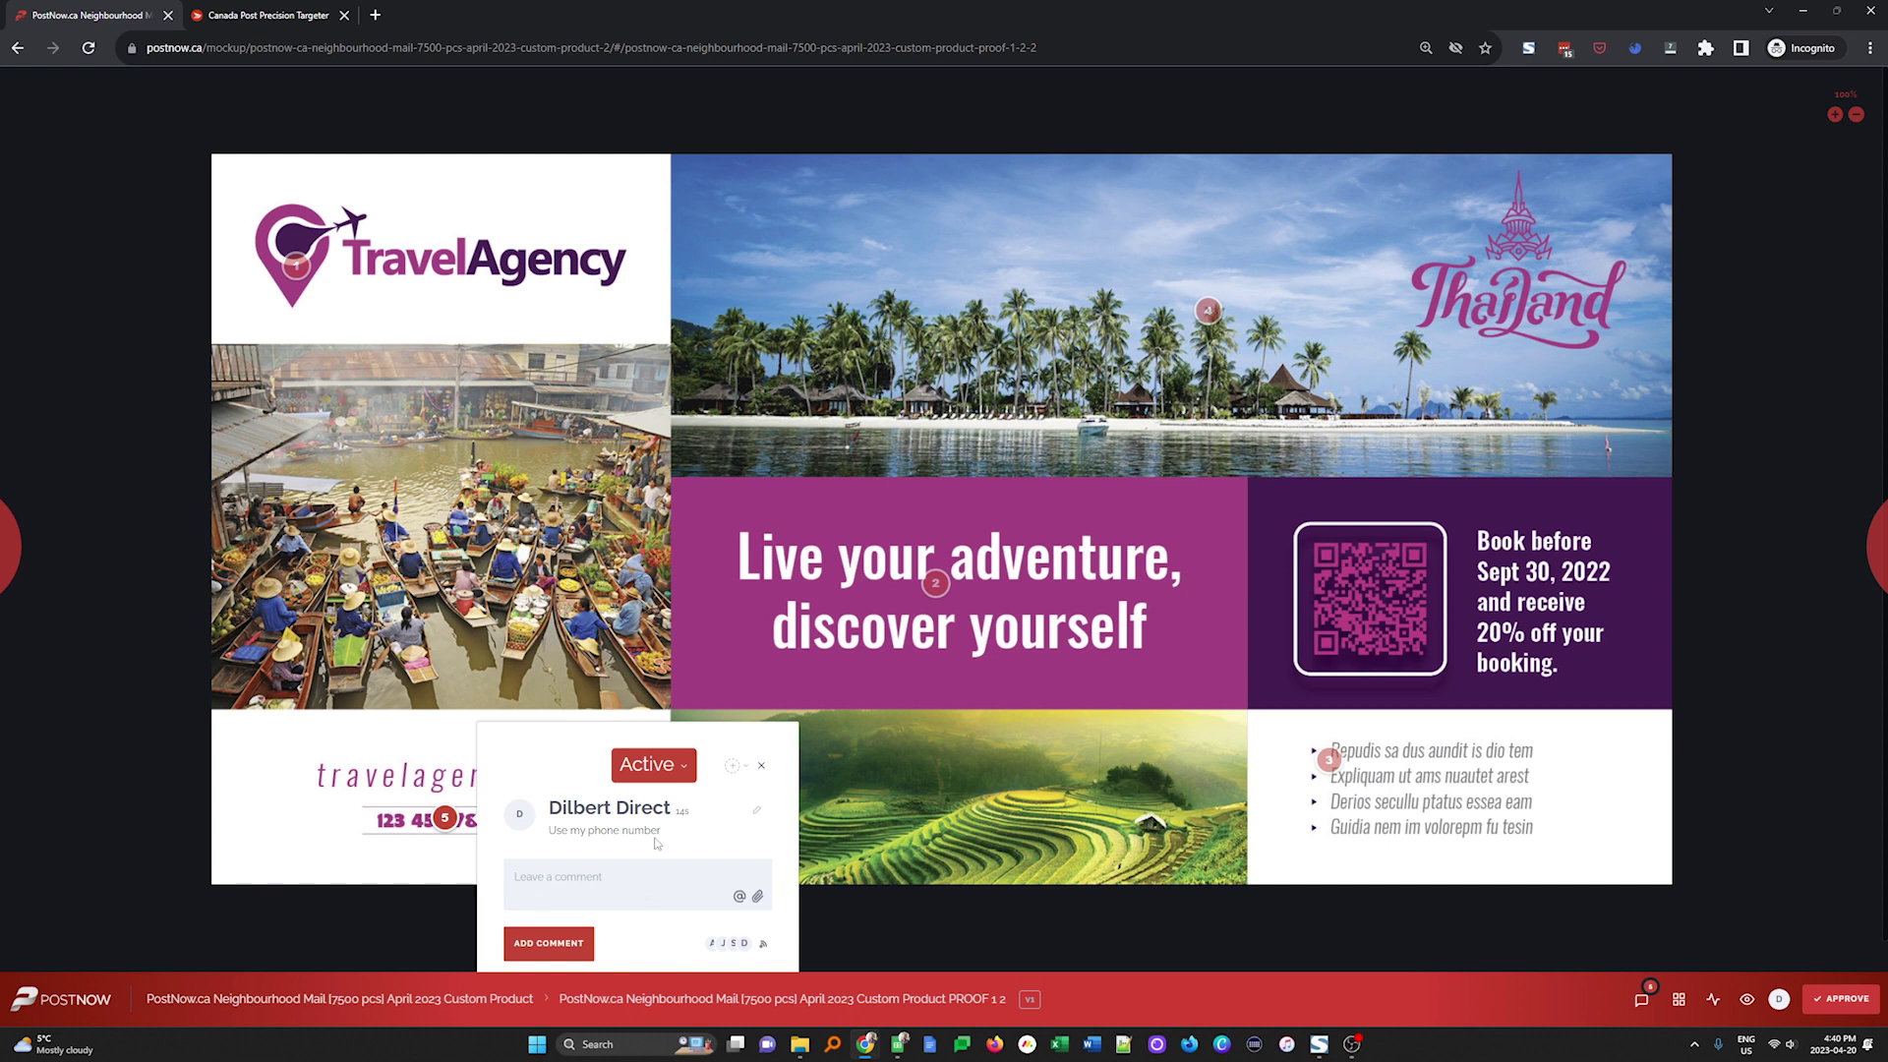
click(1866, 552)
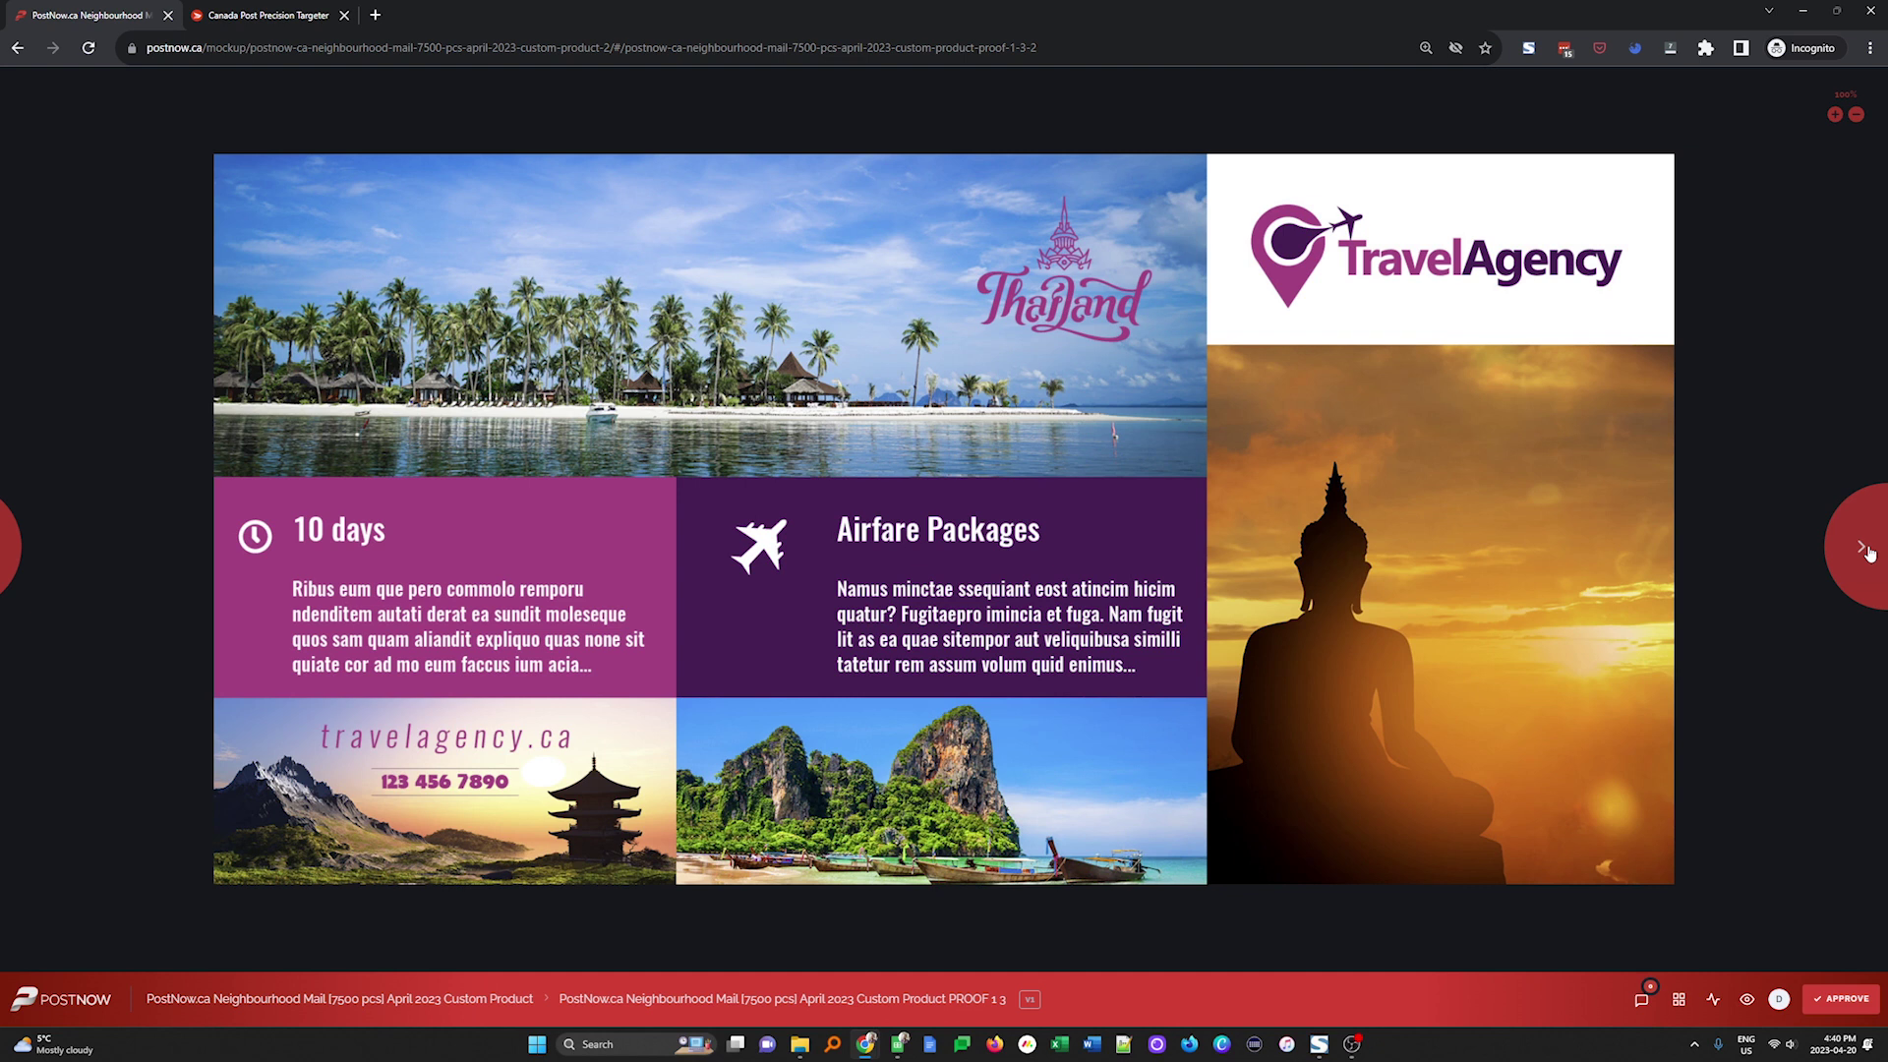
Step: Comment '8 Days' on the 10 days heading
click(300, 531)
text(8 Days)
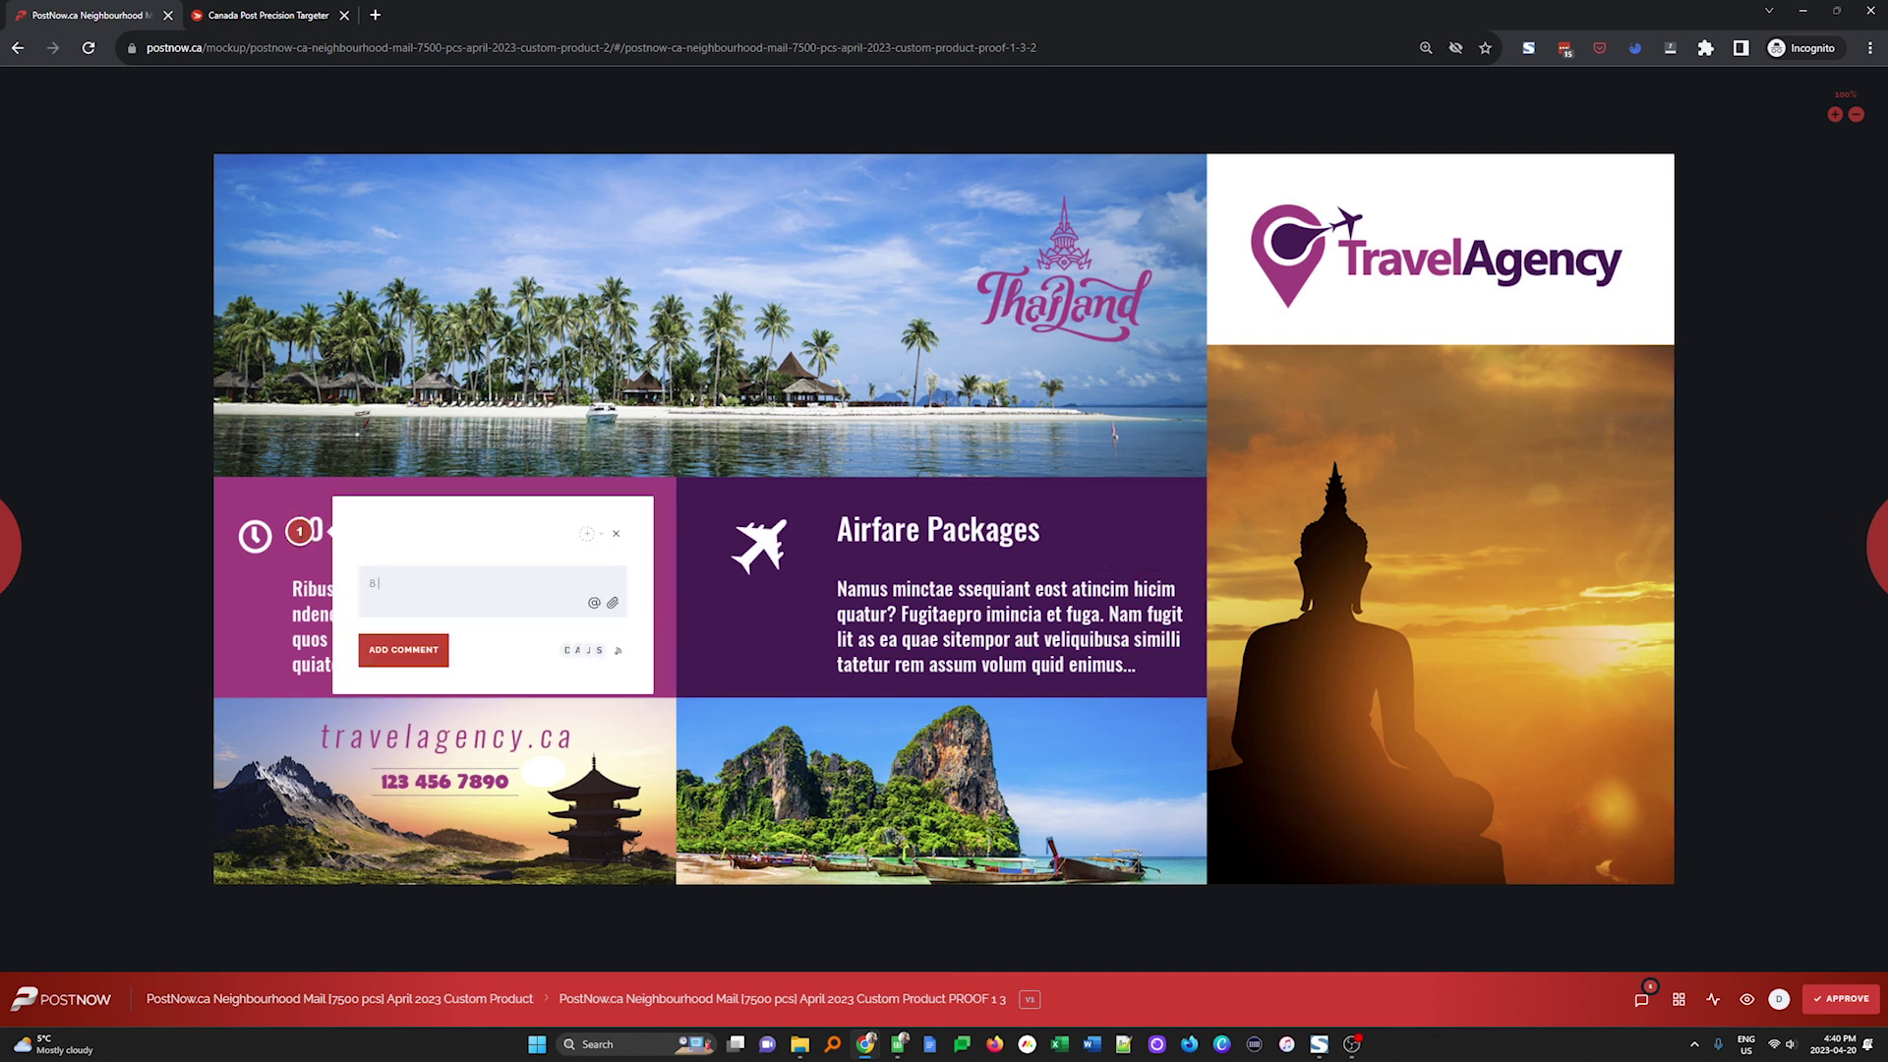
click(403, 650)
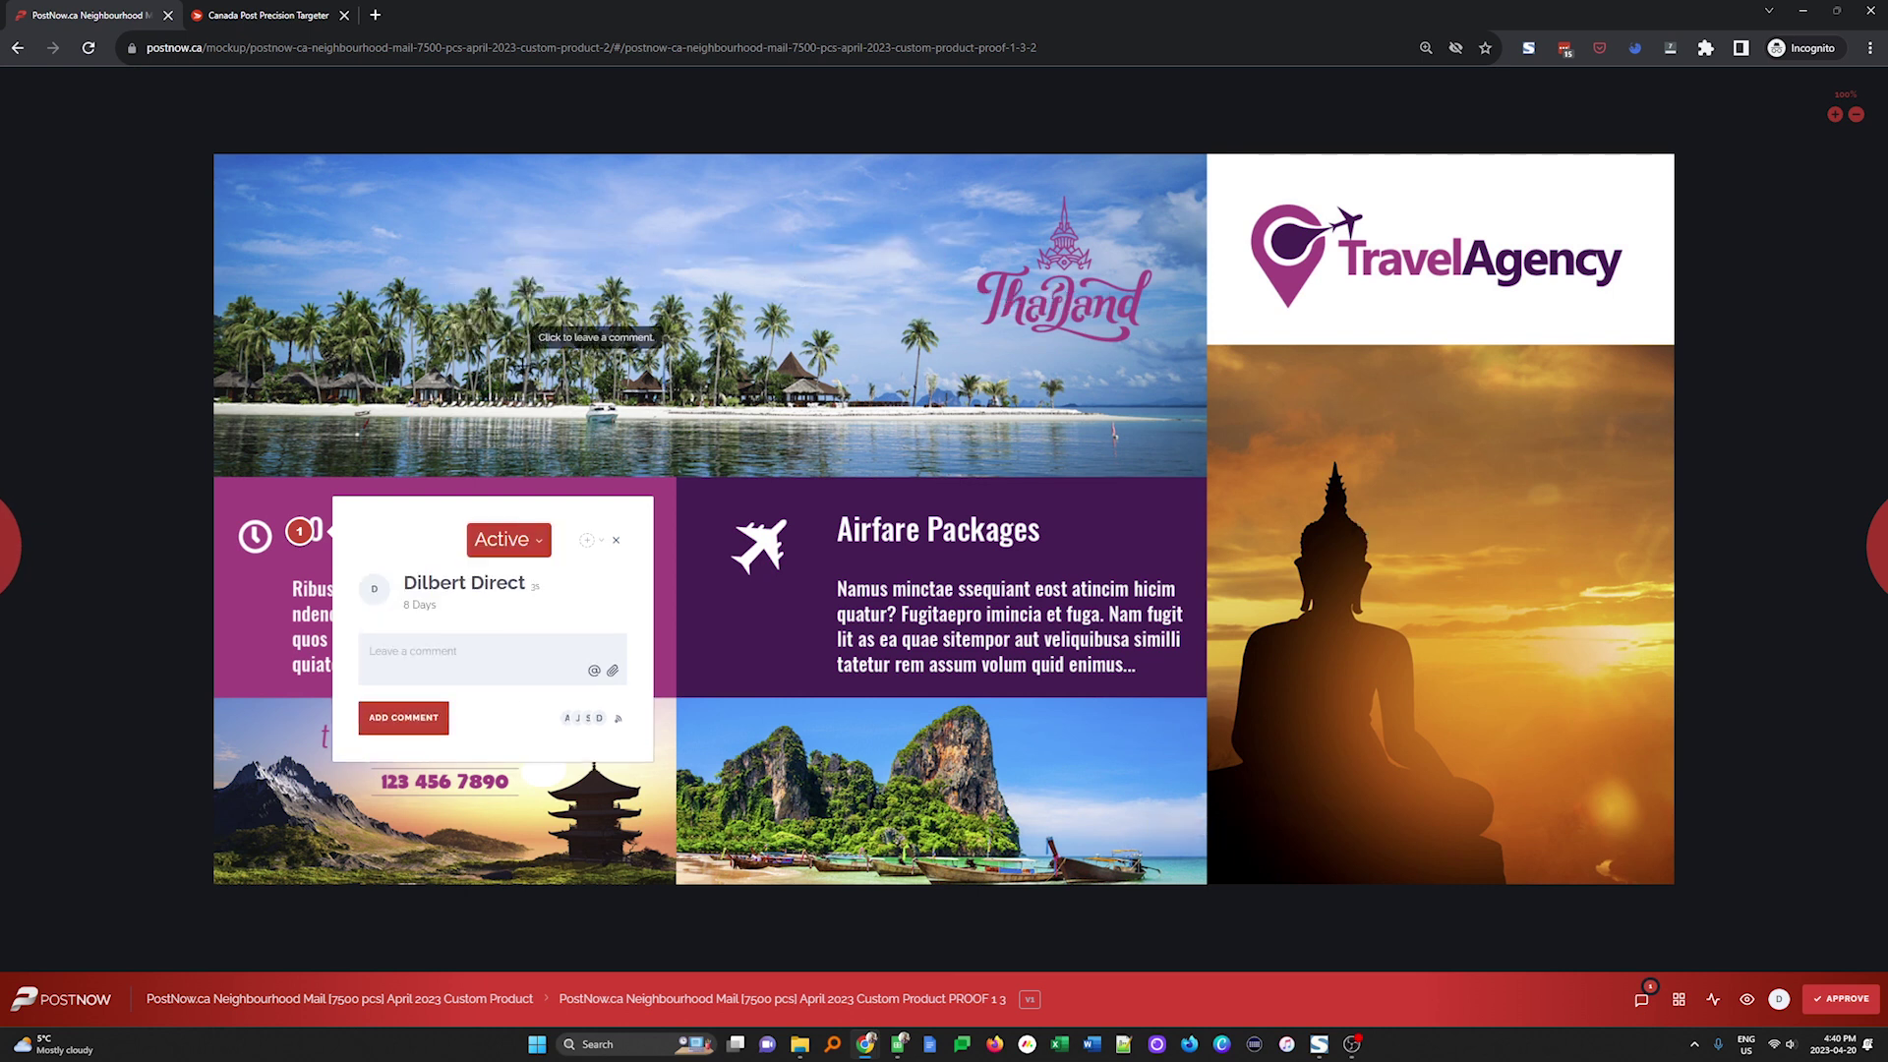
Step: Post 'Comment' with the carnival image attached on the Buddha photo, then view version history
click(1325, 456)
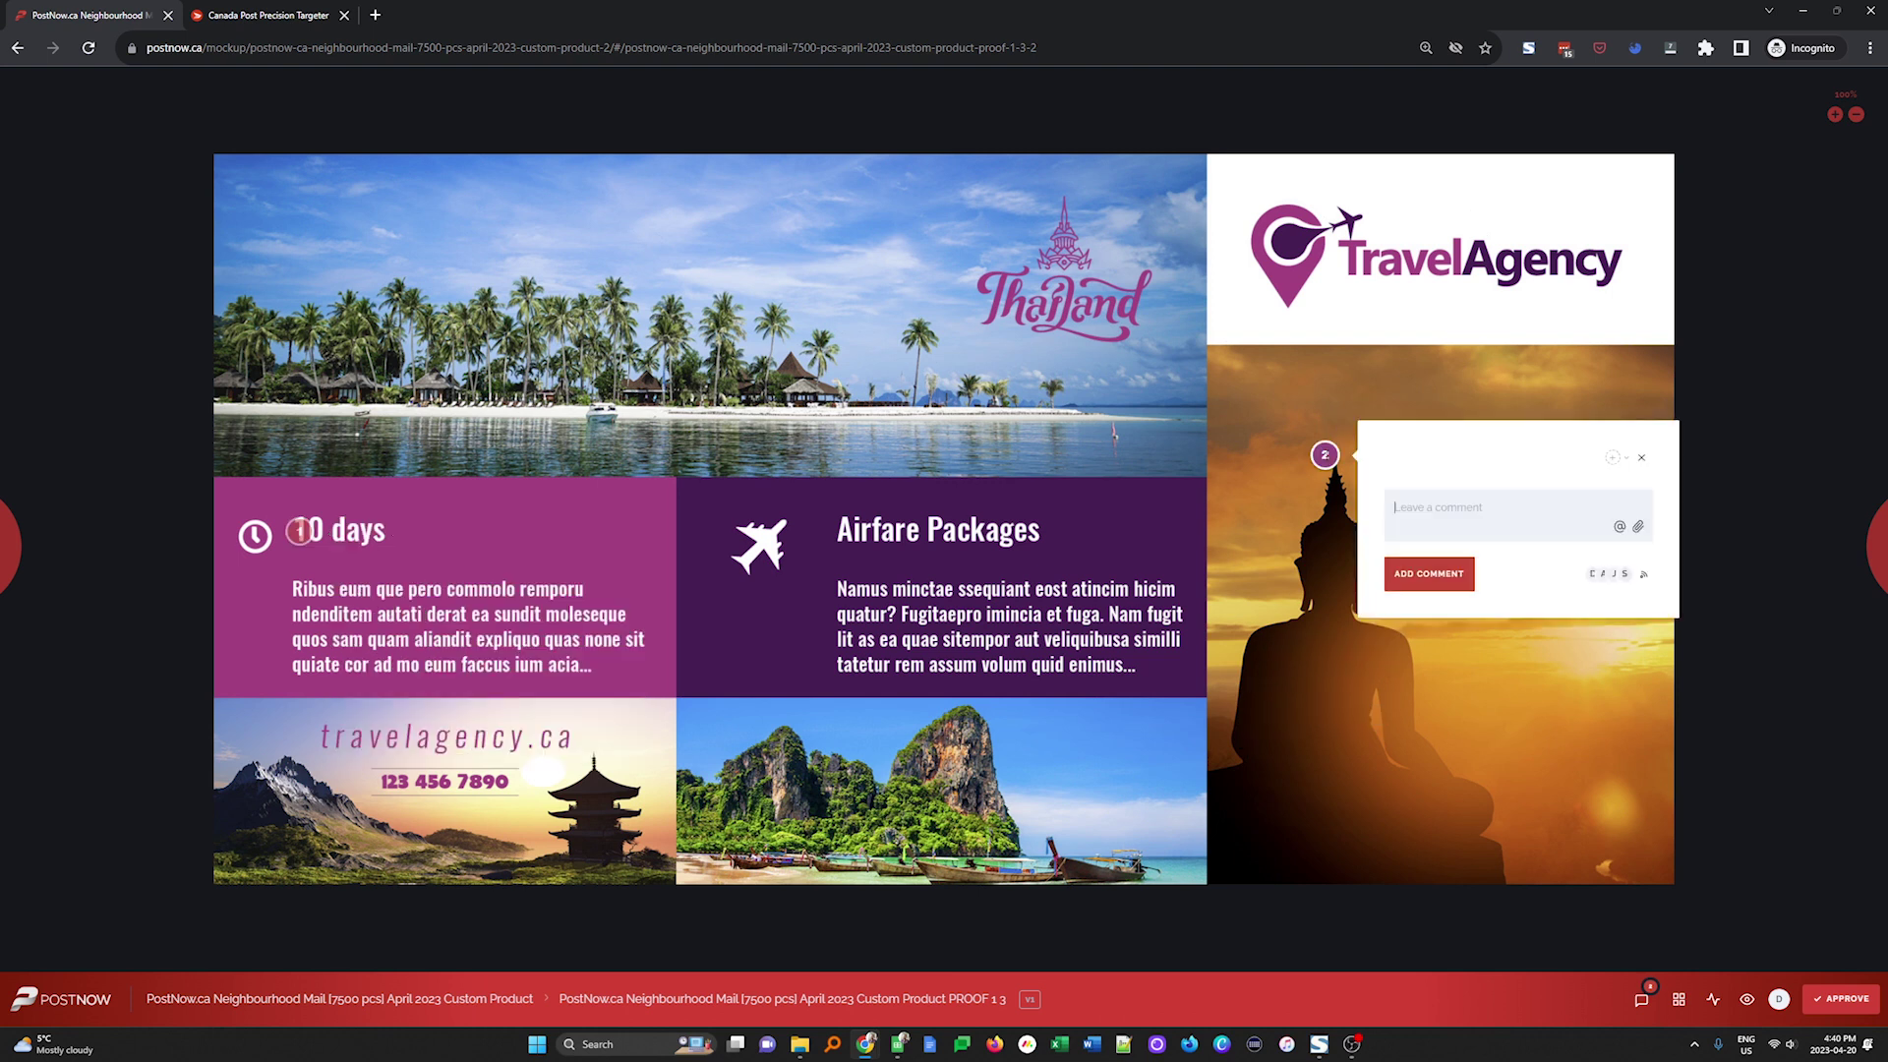
click(1639, 528)
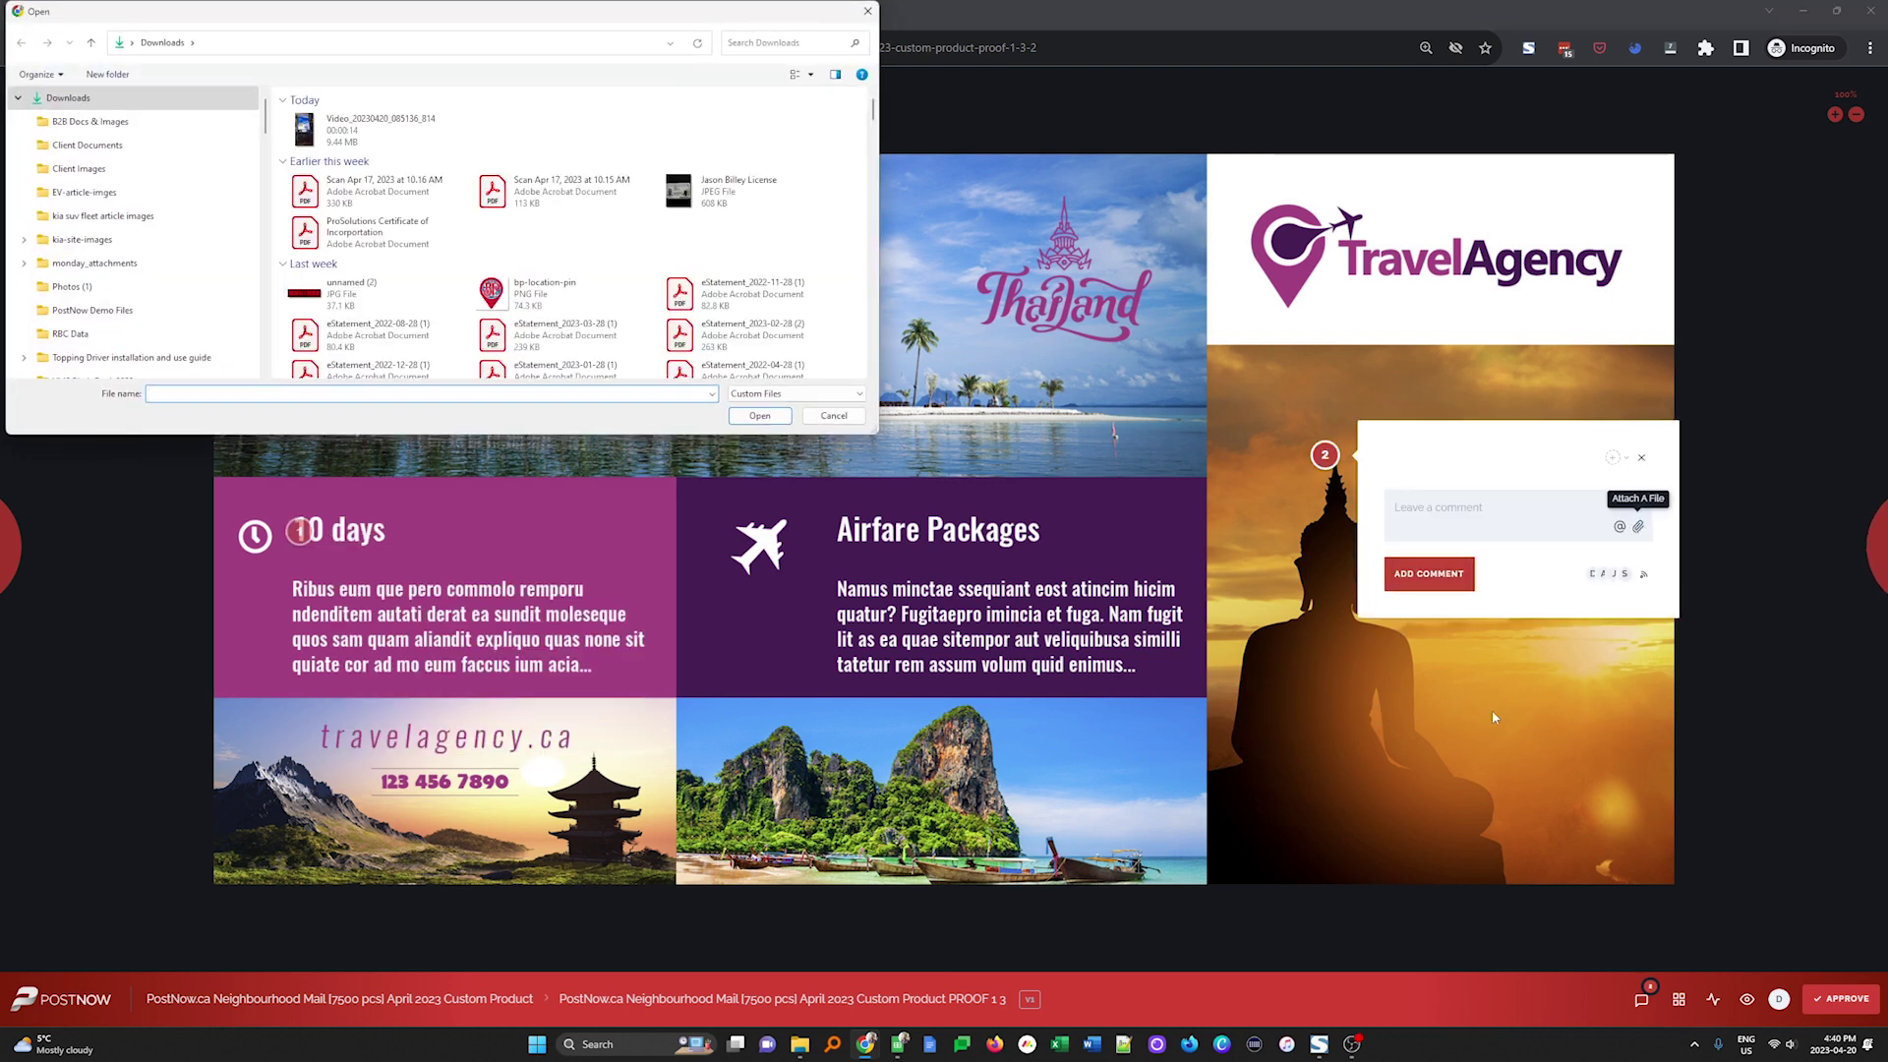
scroll(679, 256, down, 10)
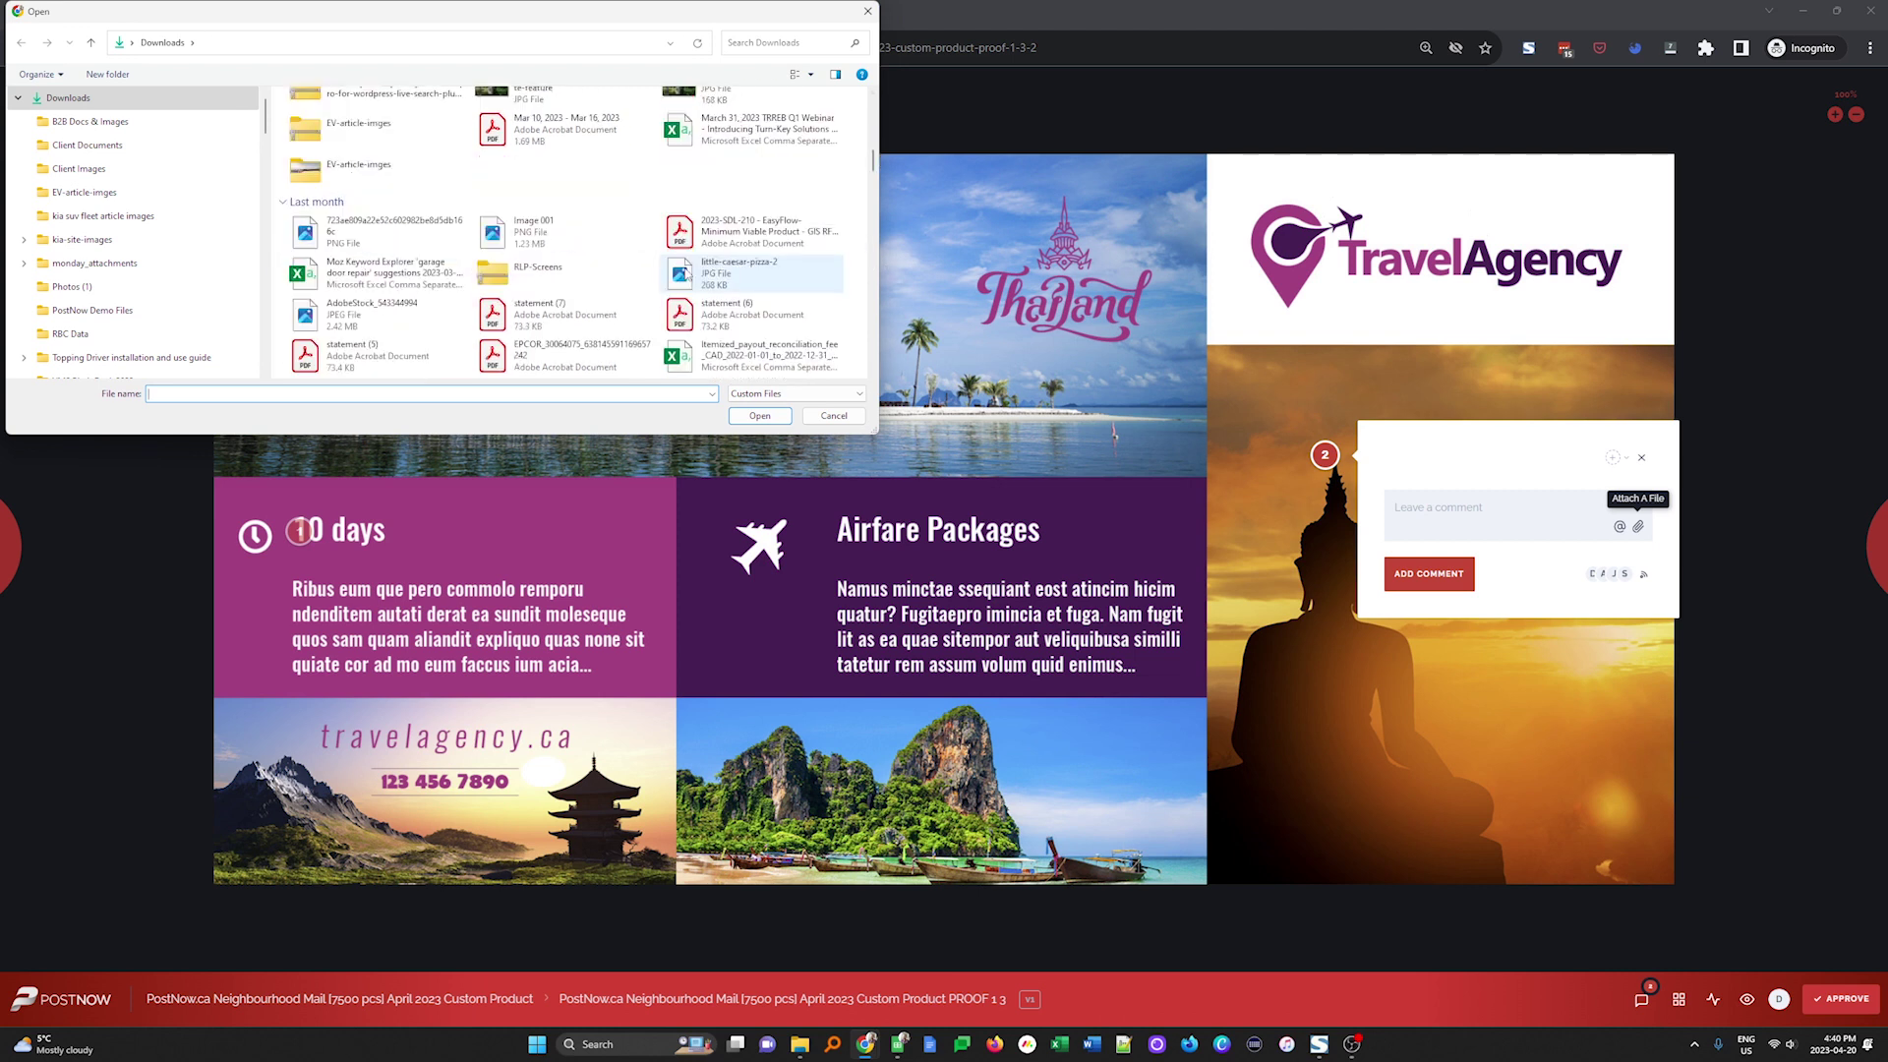
click(349, 208)
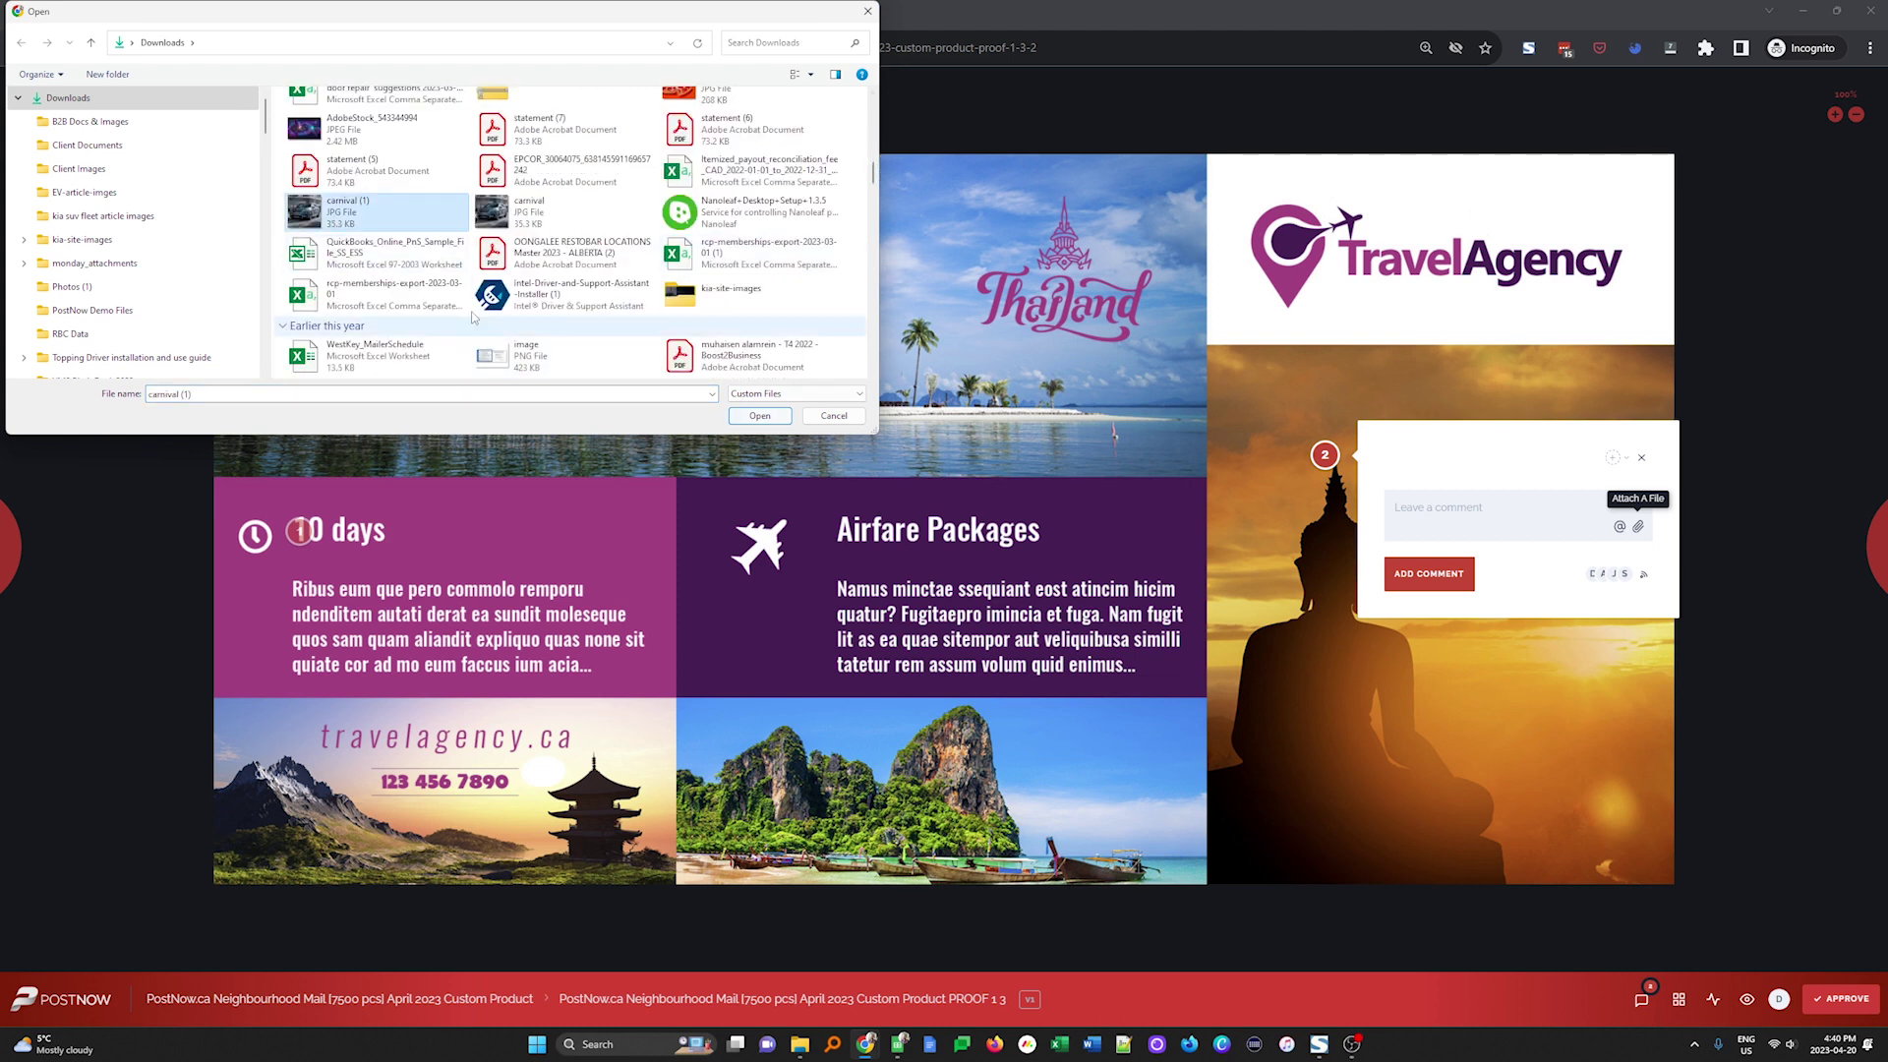
click(529, 209)
click(760, 415)
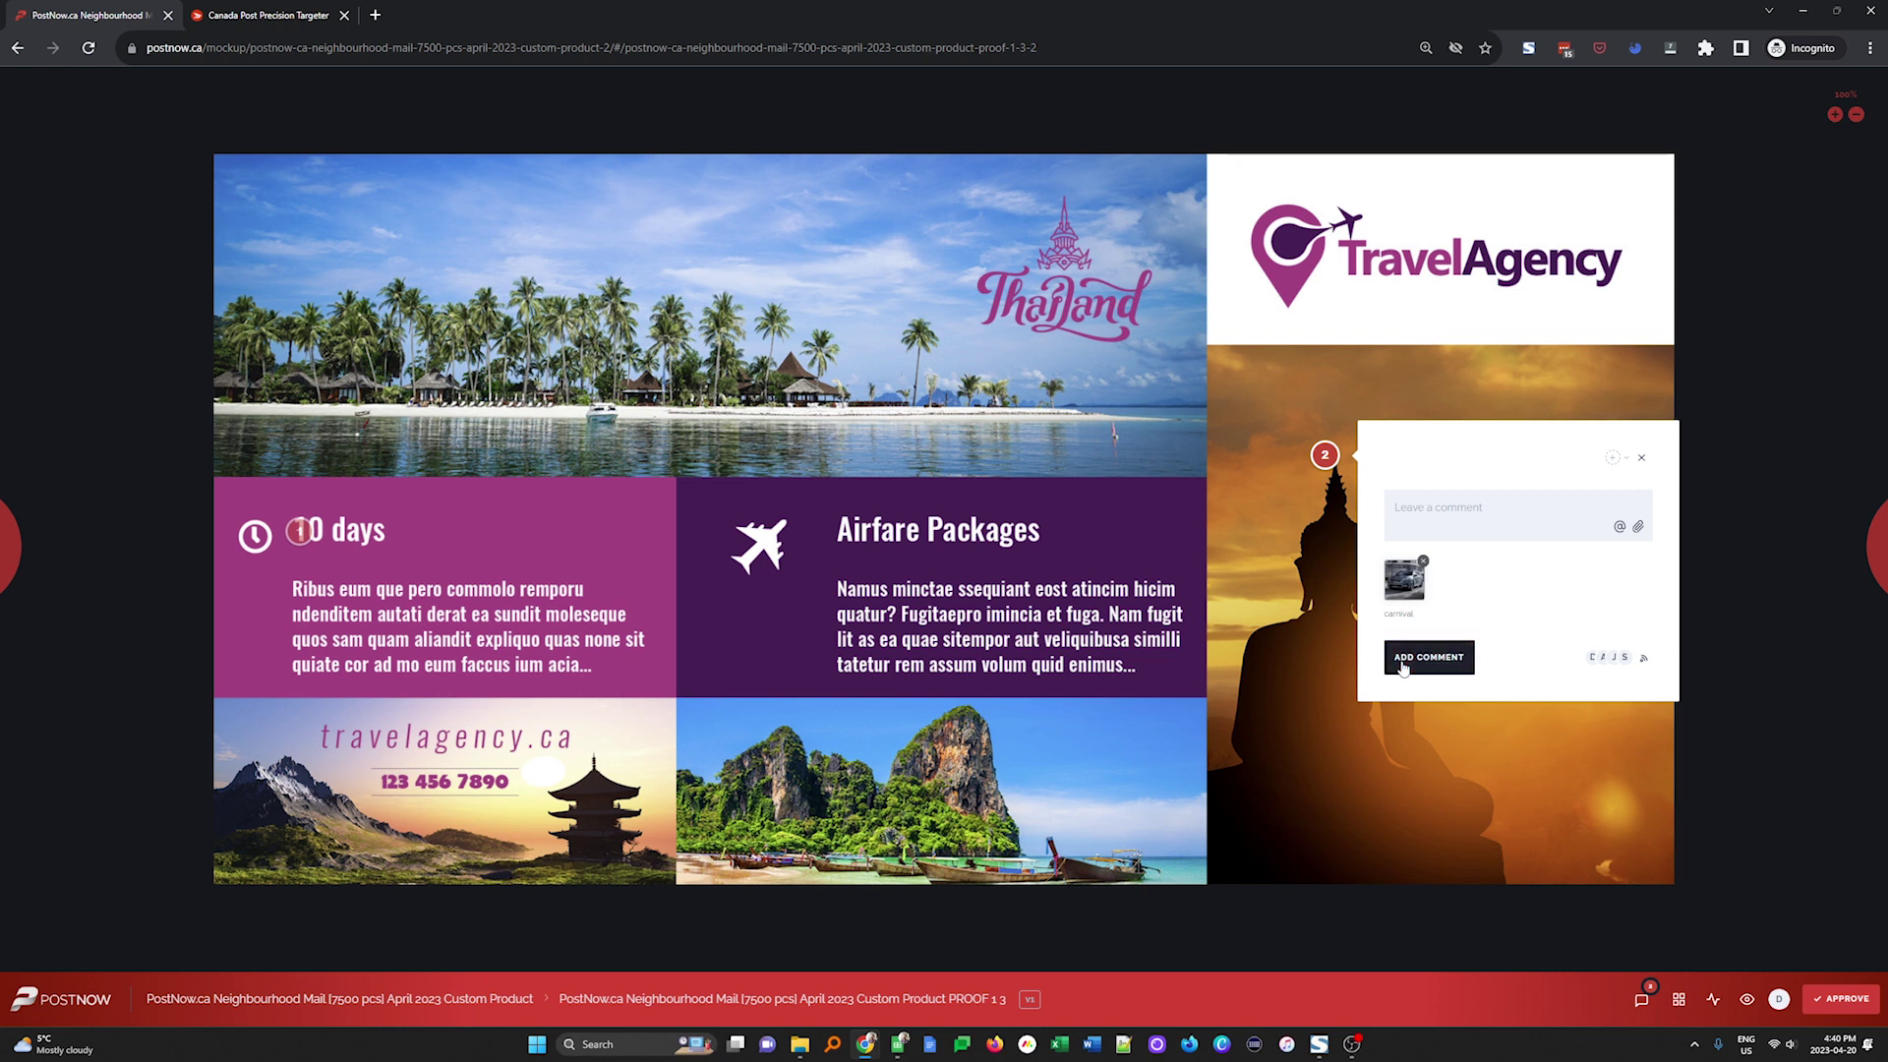
click(1413, 657)
click(1451, 517)
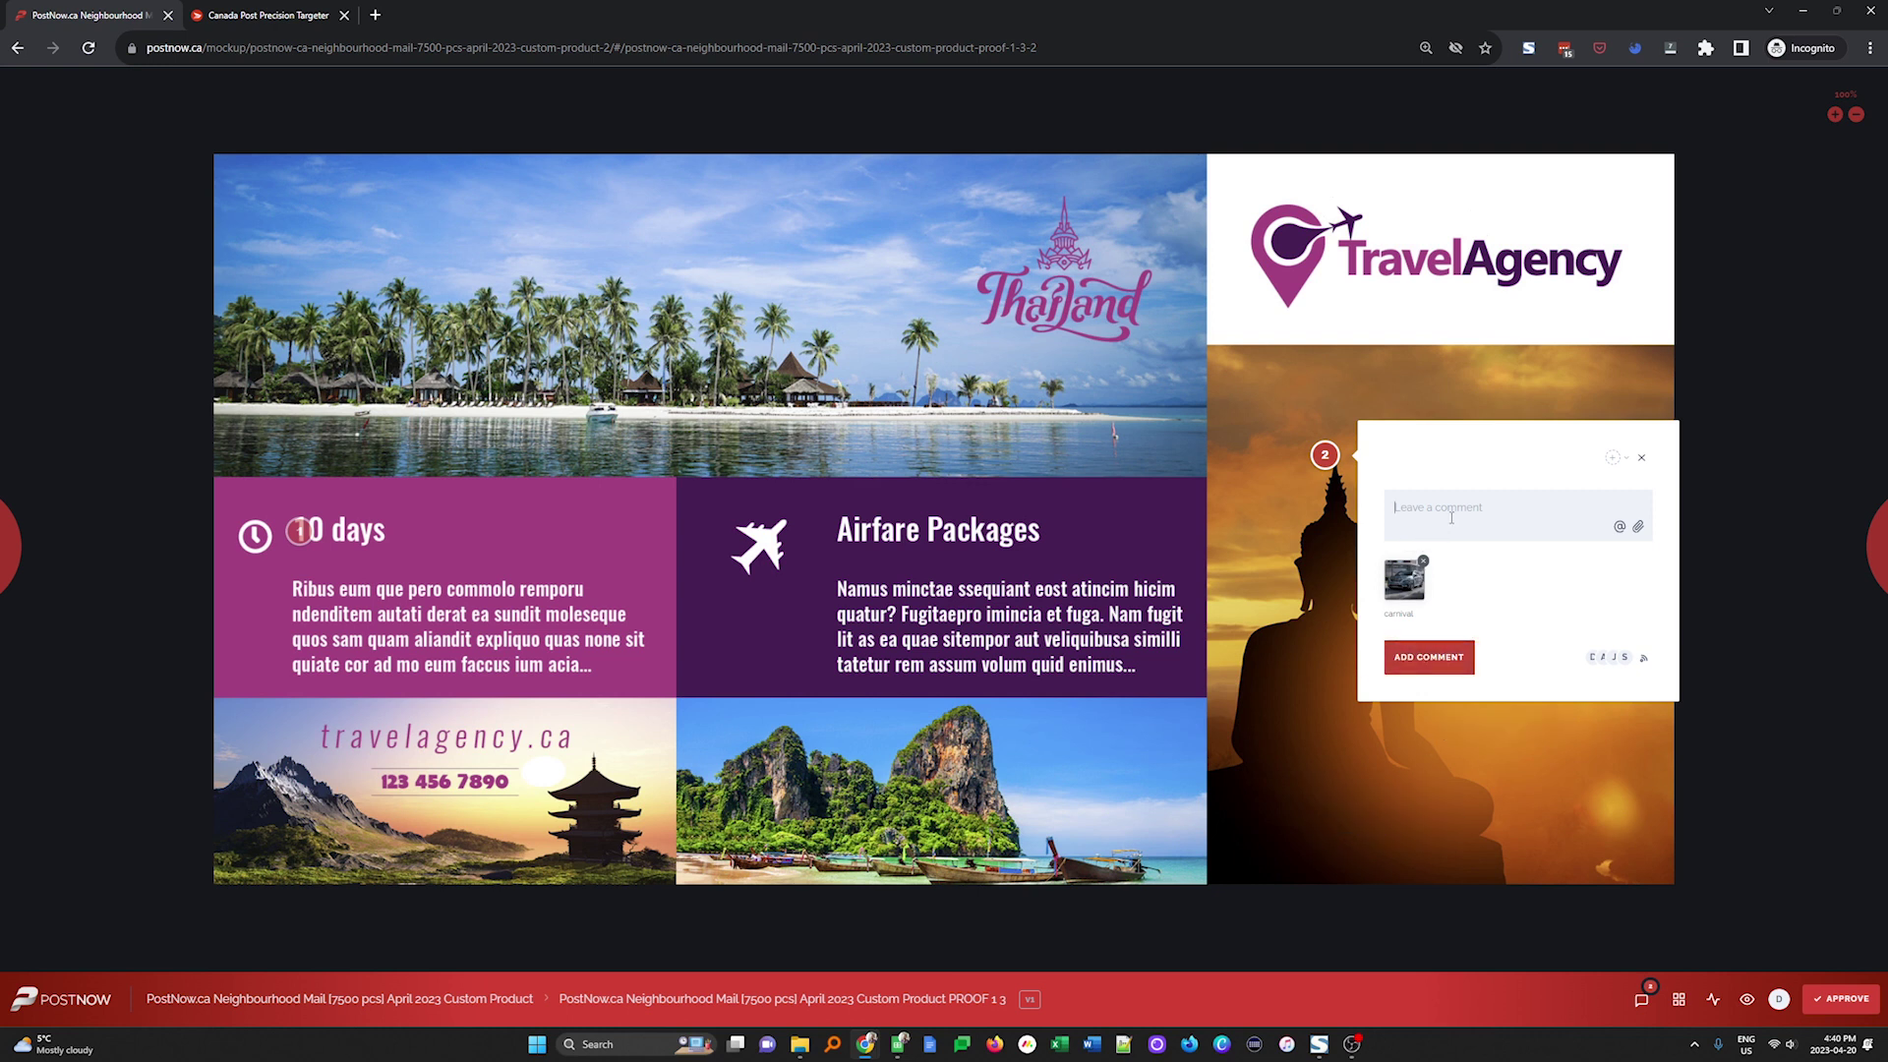
text(Comment)
click(1443, 656)
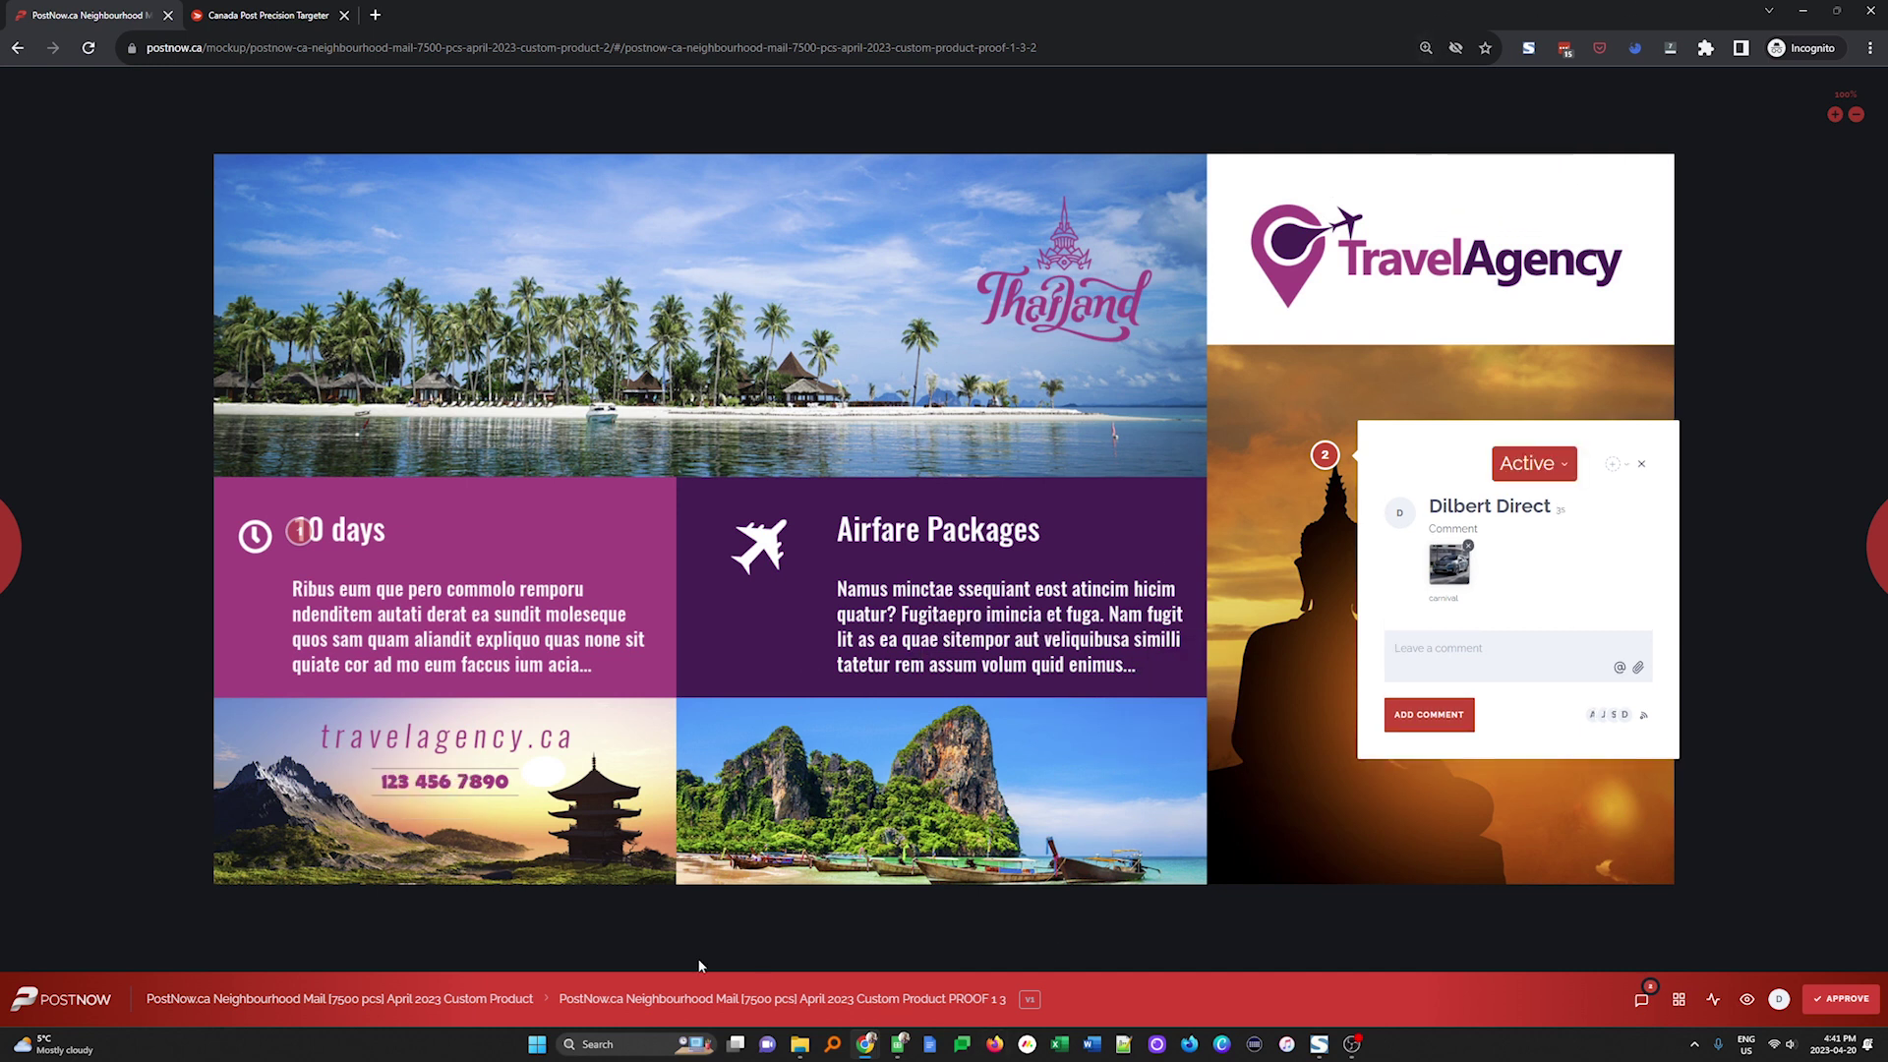
click(335, 999)
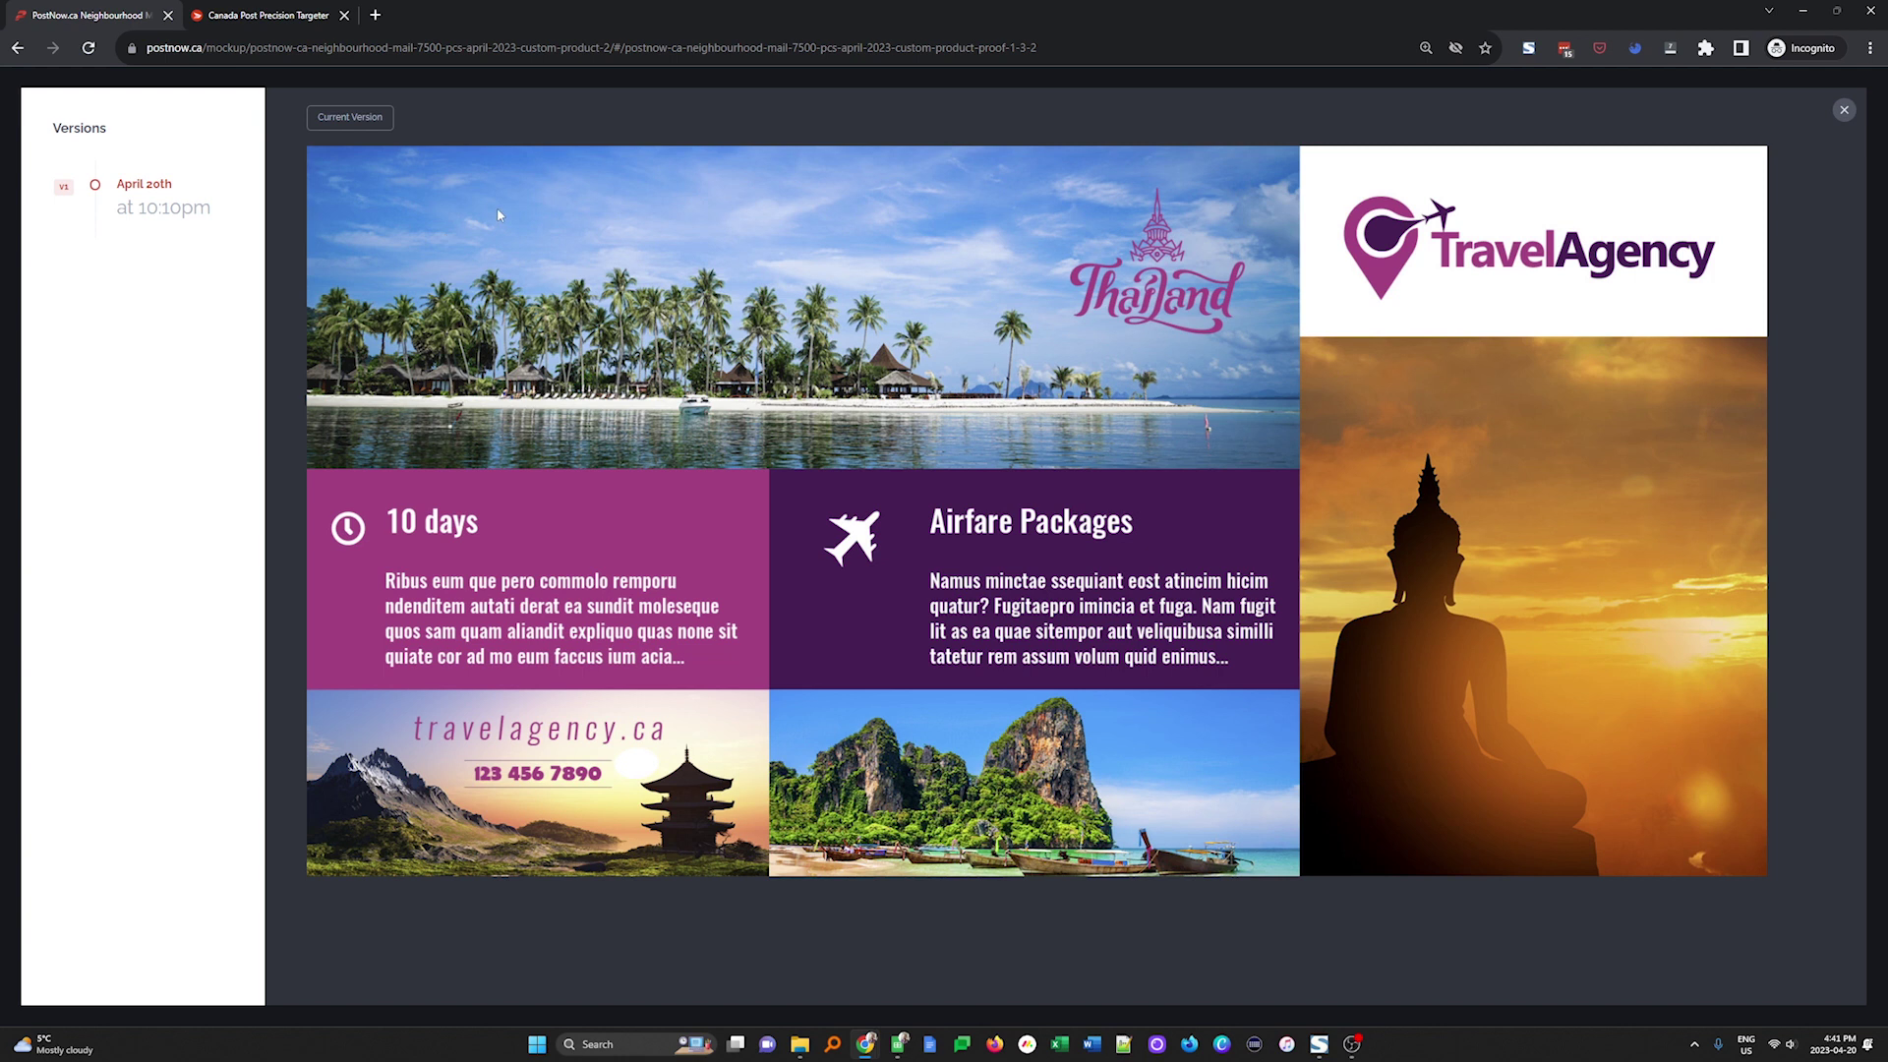
click(1844, 109)
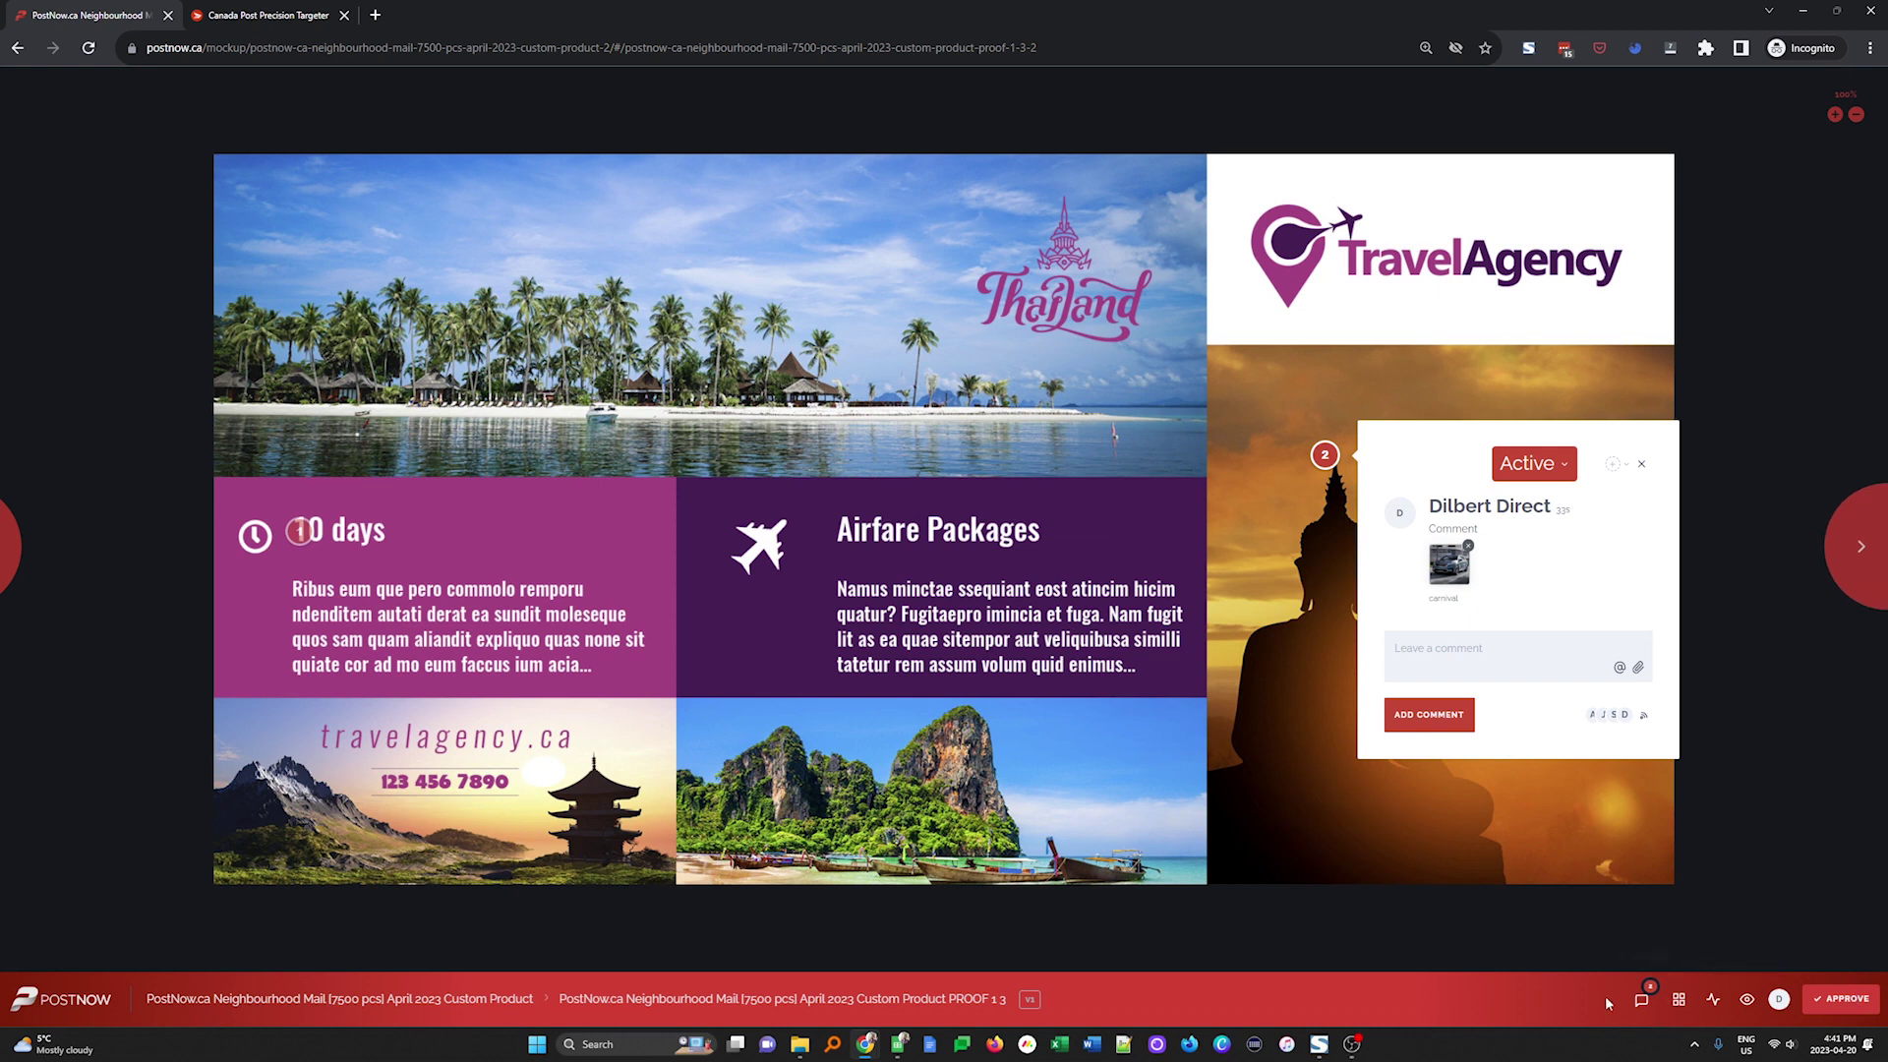
Step: Review the full comments list and the activity history, then close both panels
click(1641, 1000)
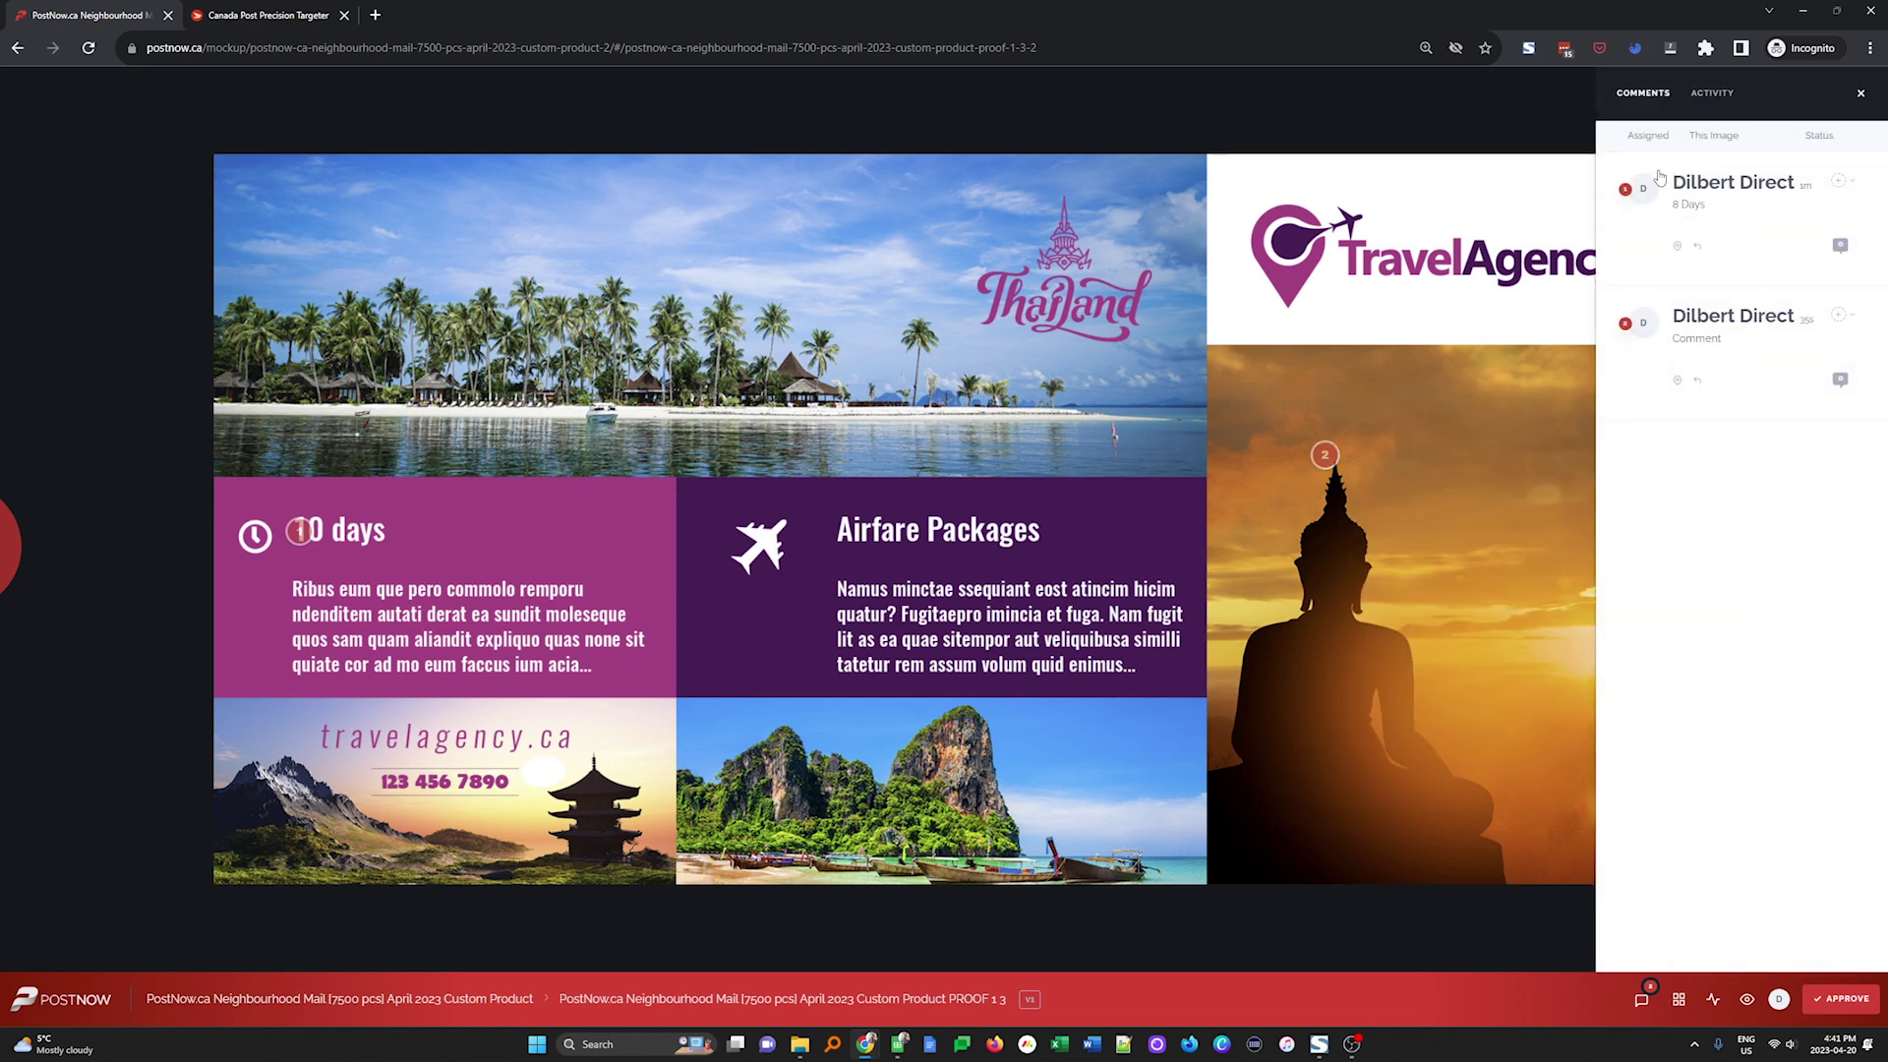
click(1860, 93)
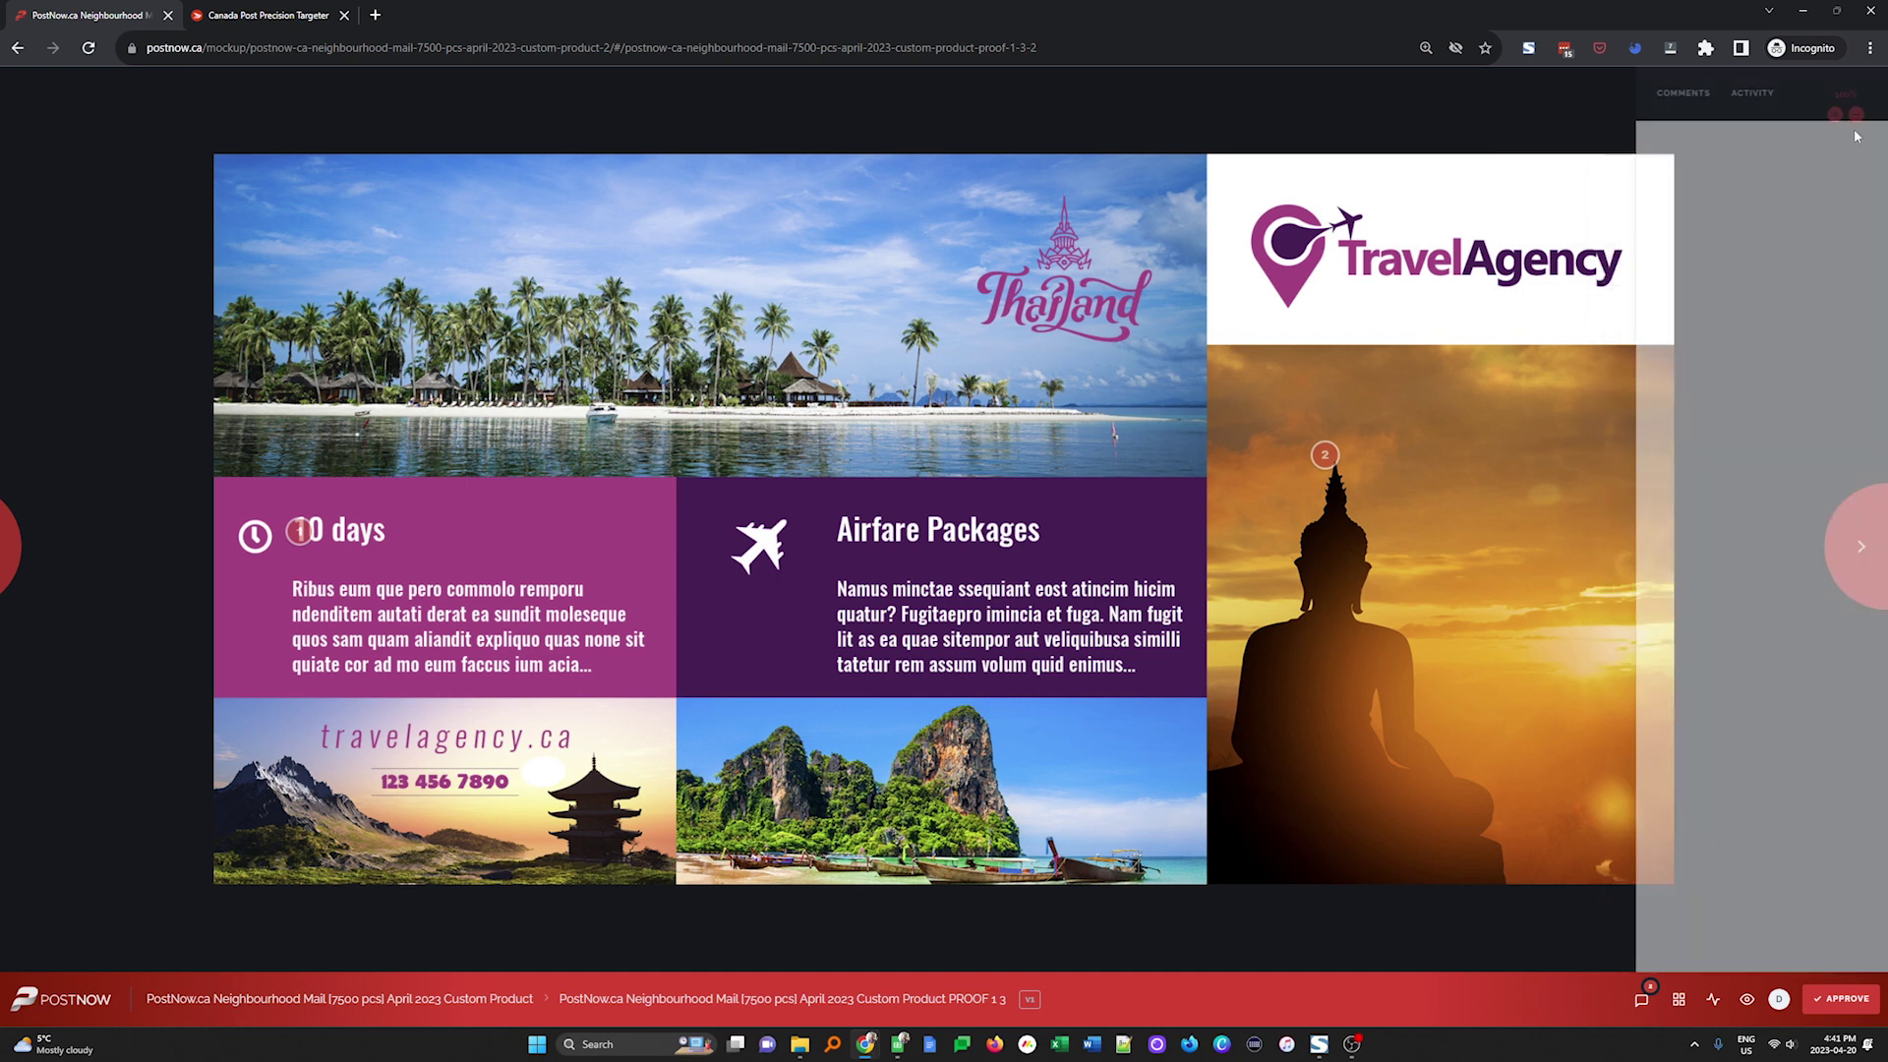
click(1712, 1000)
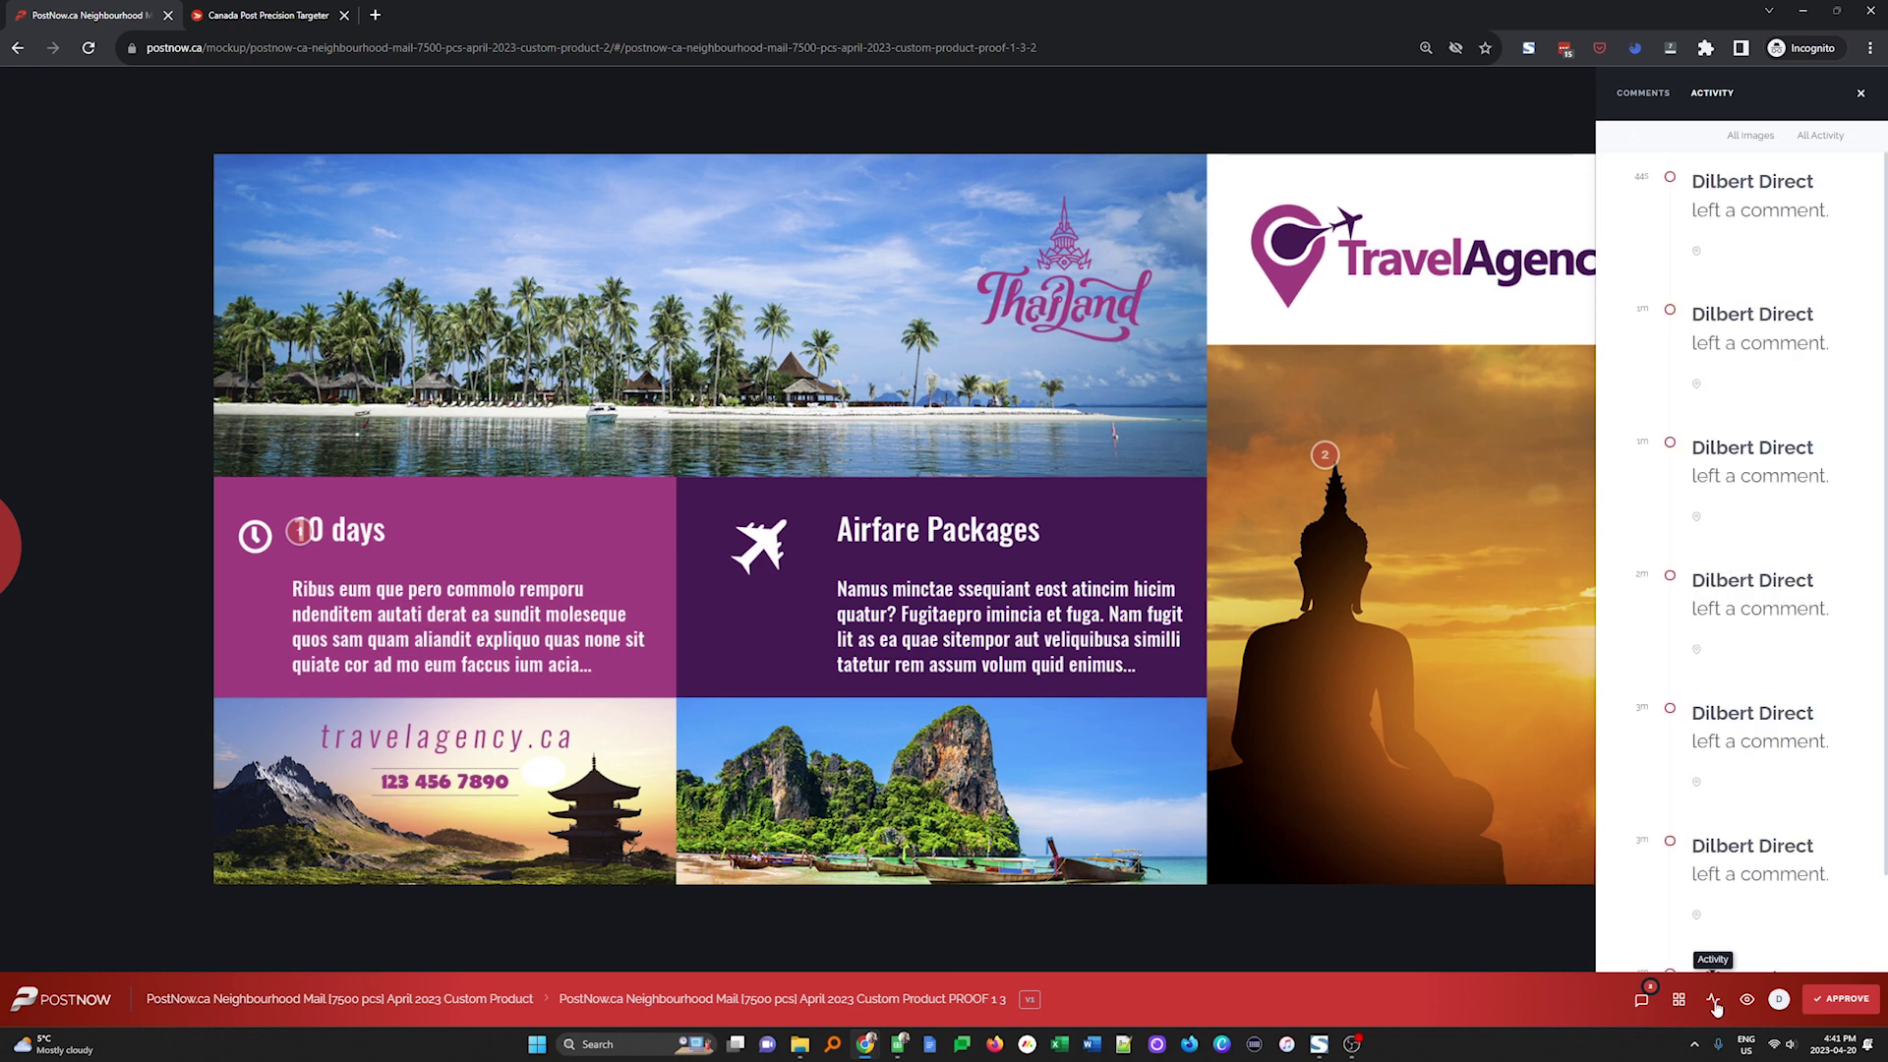
click(1714, 1002)
Step: Hide and re-show the proof's comment markers, then check and dismiss the account menu
click(1749, 1002)
click(1751, 1005)
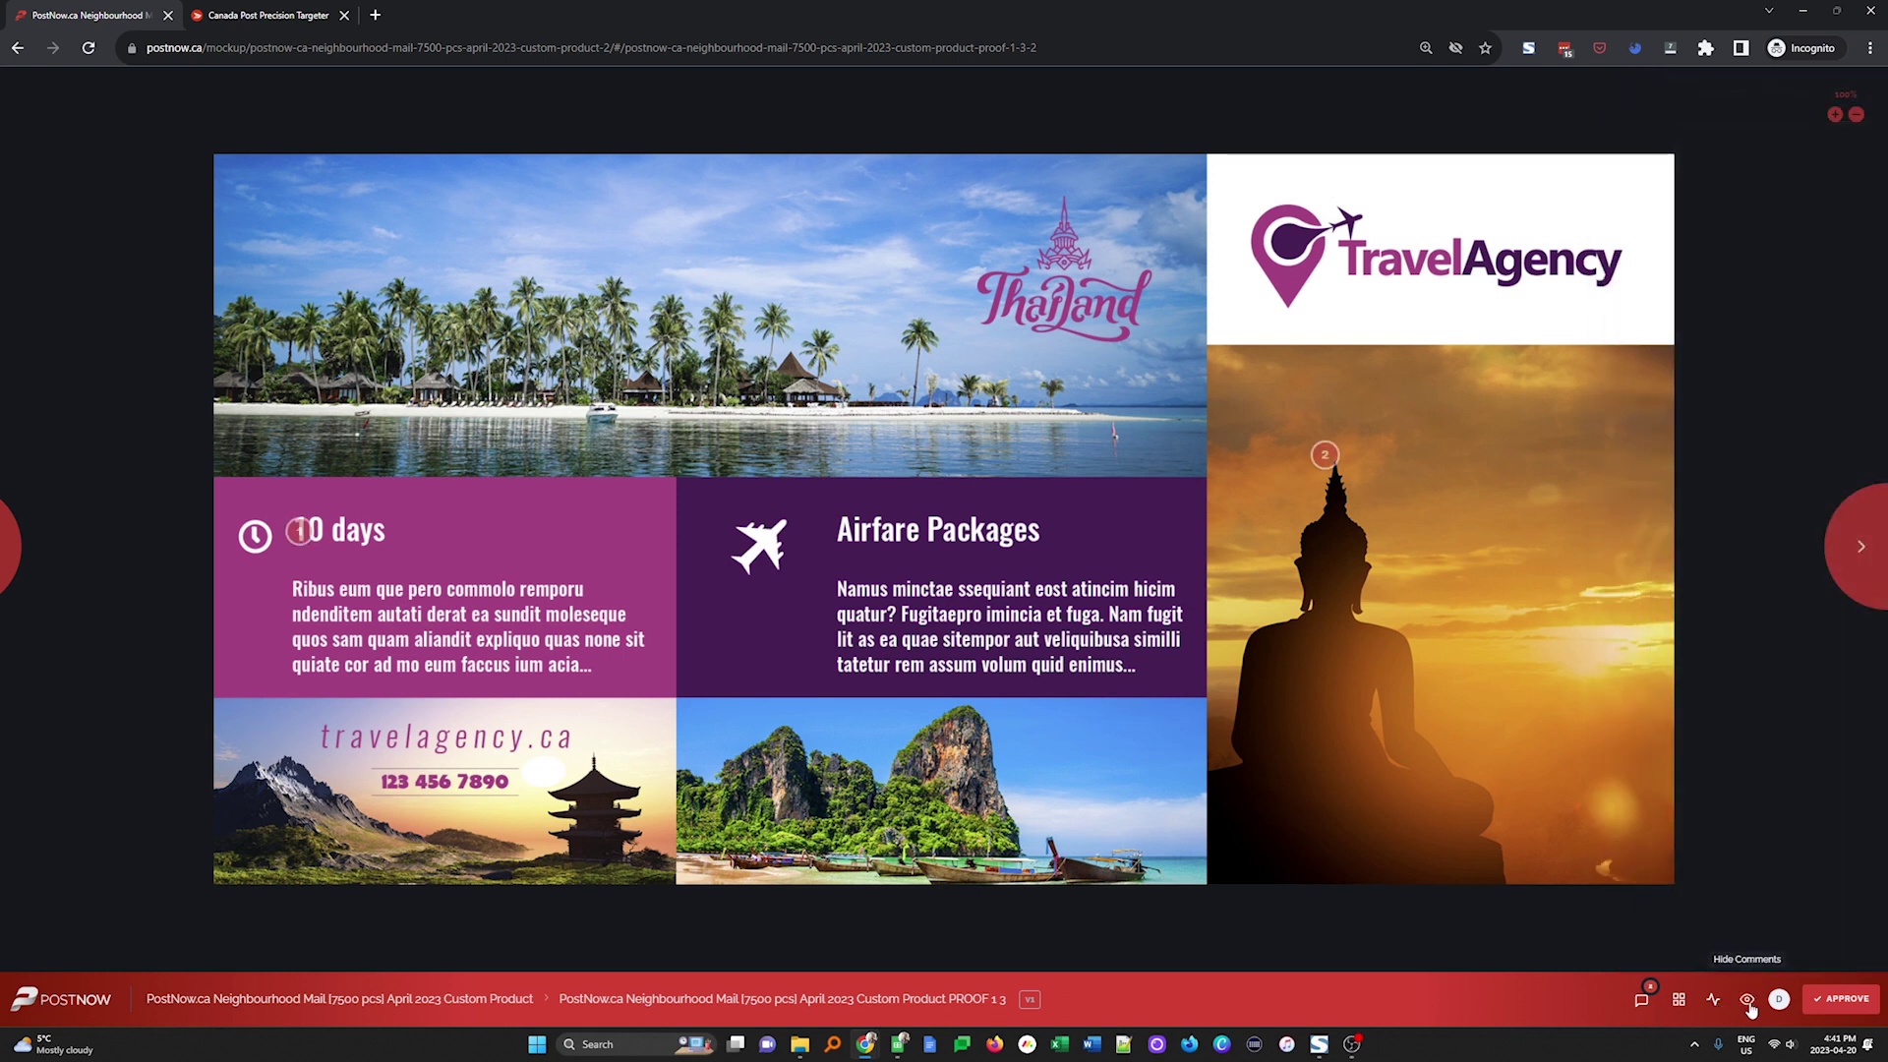
click(1778, 1001)
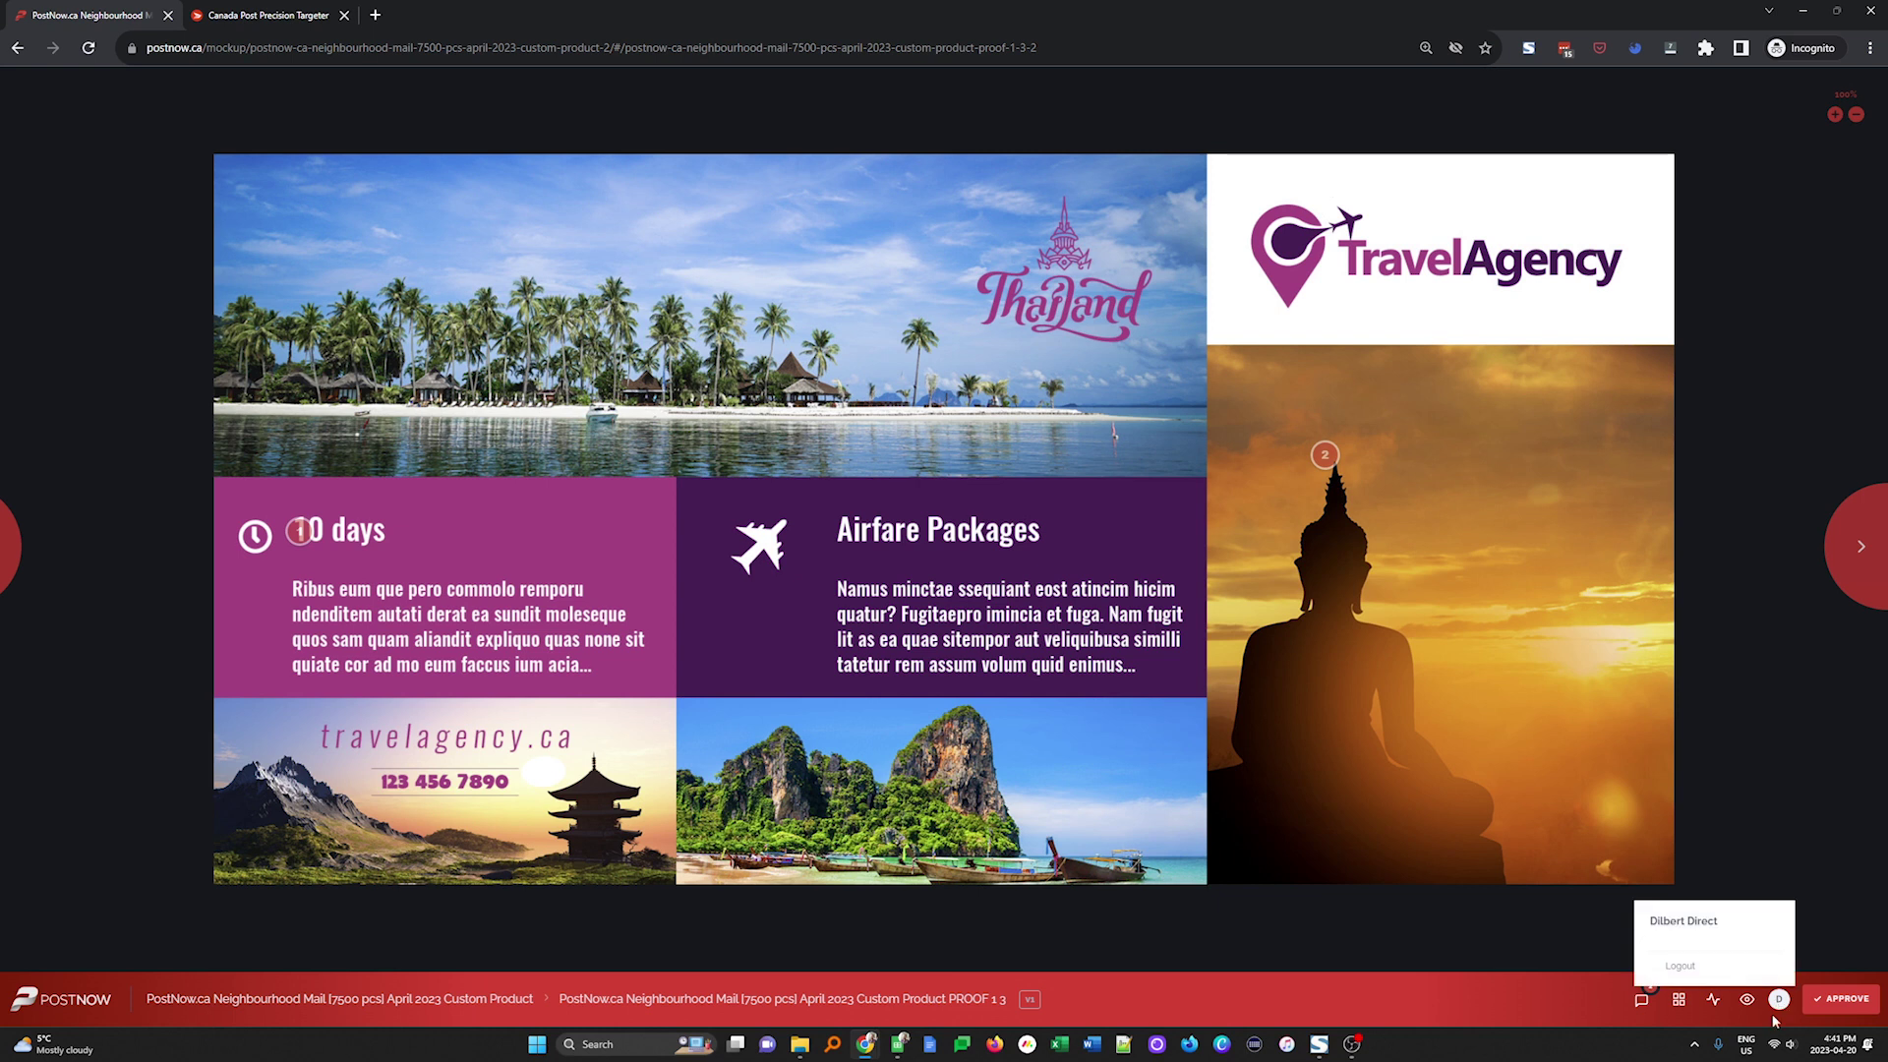
click(1420, 934)
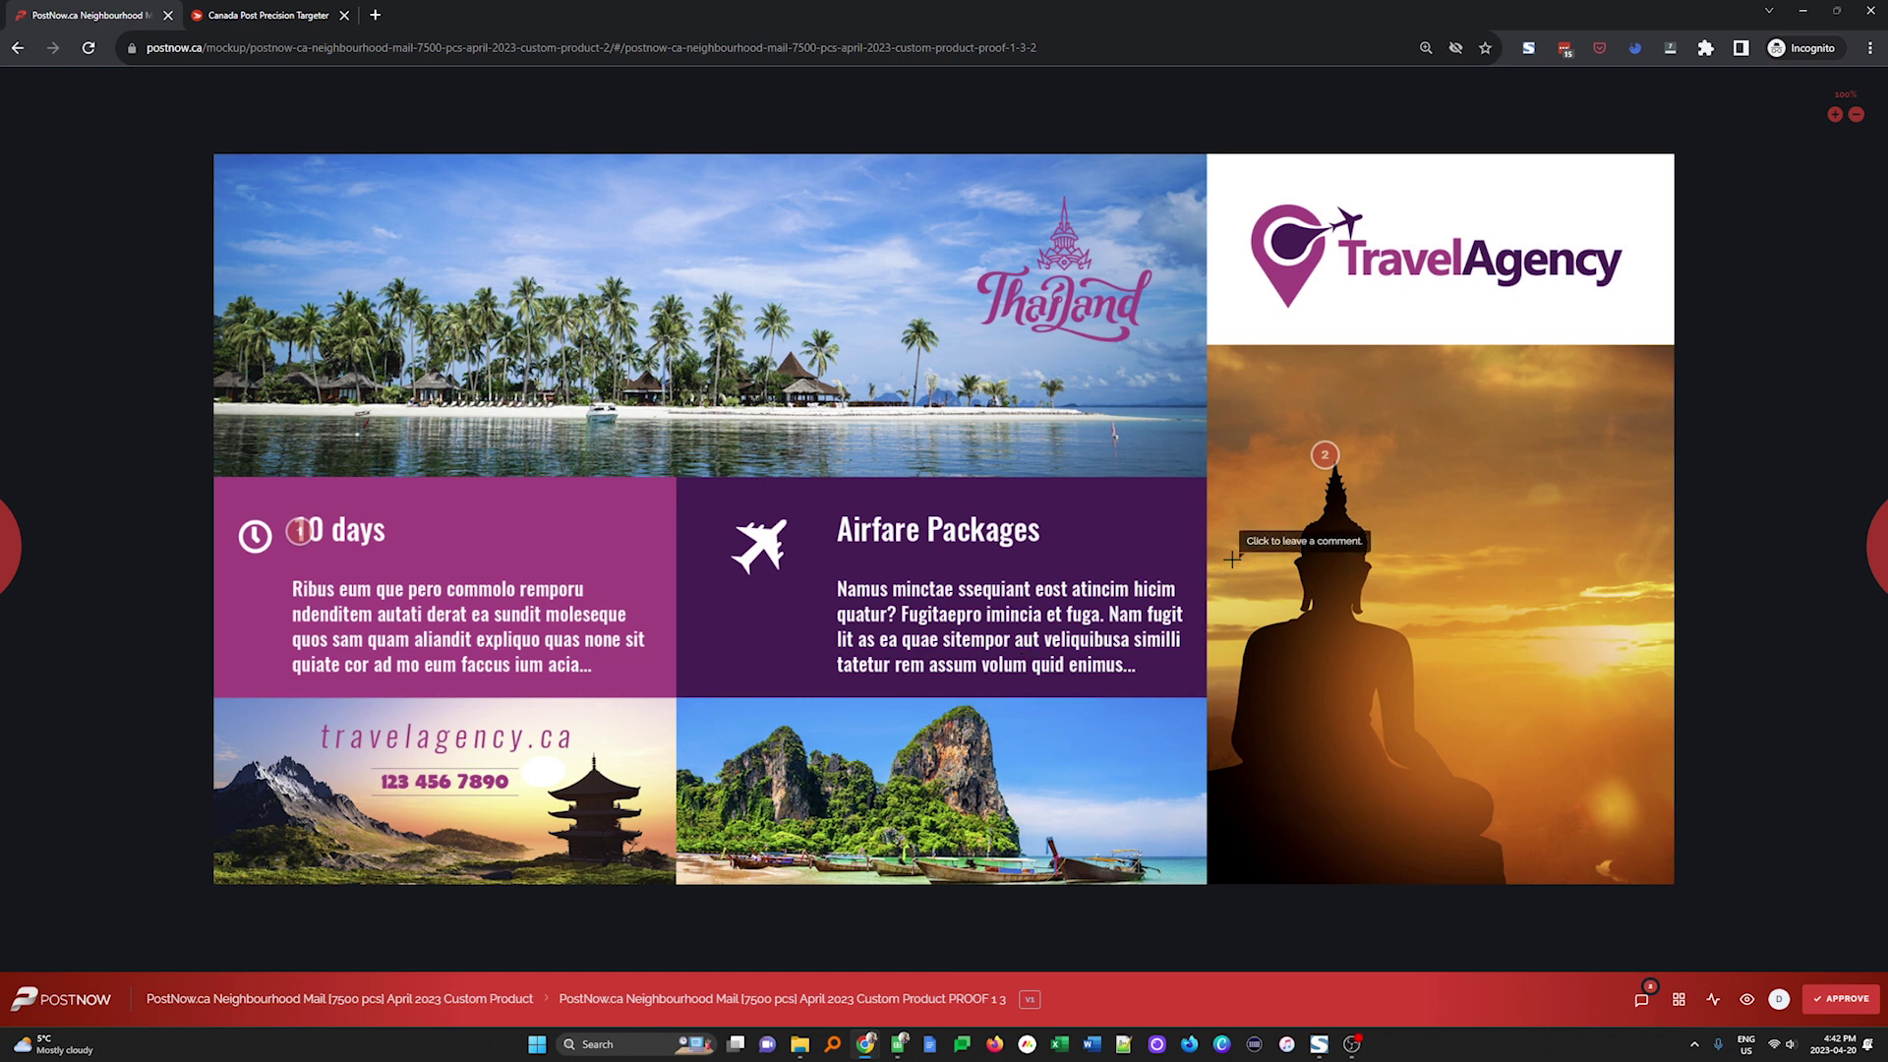
Step: Approve the Thailand brochure proof for all project images after accepting the approval terms
click(1848, 1004)
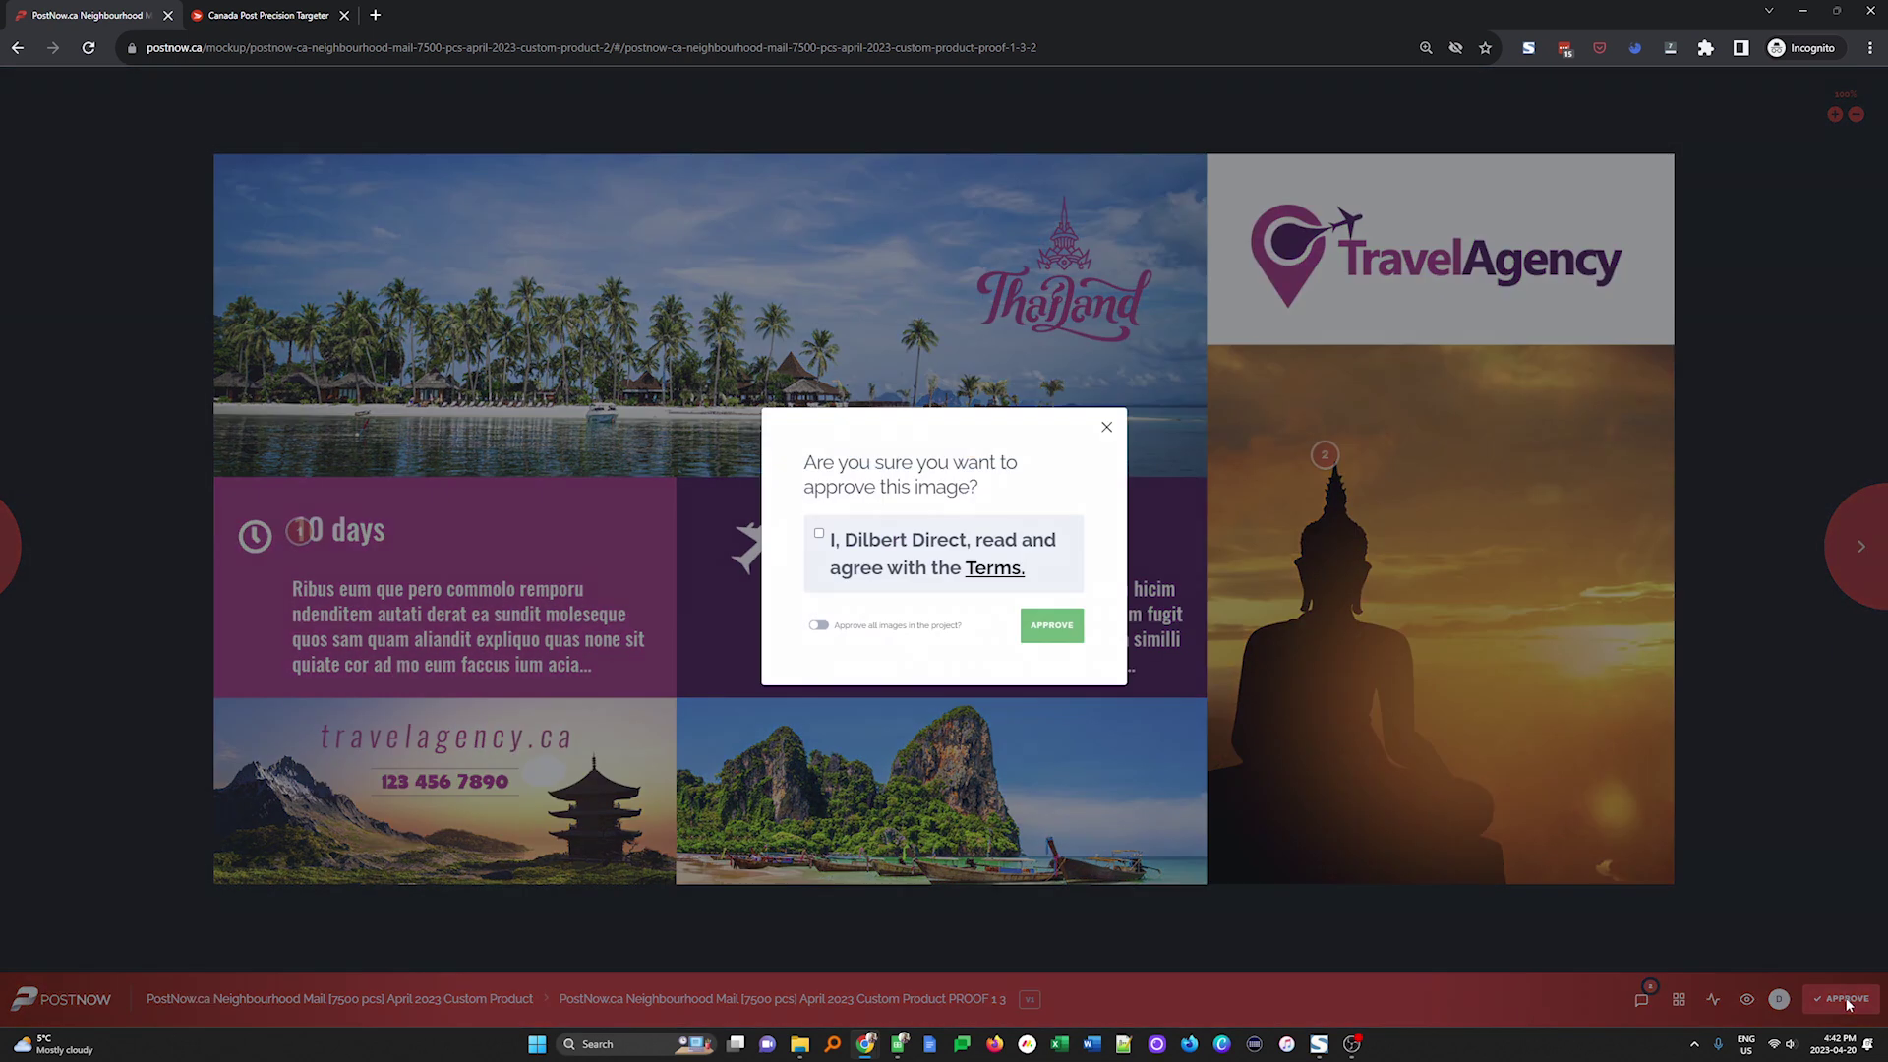
click(819, 536)
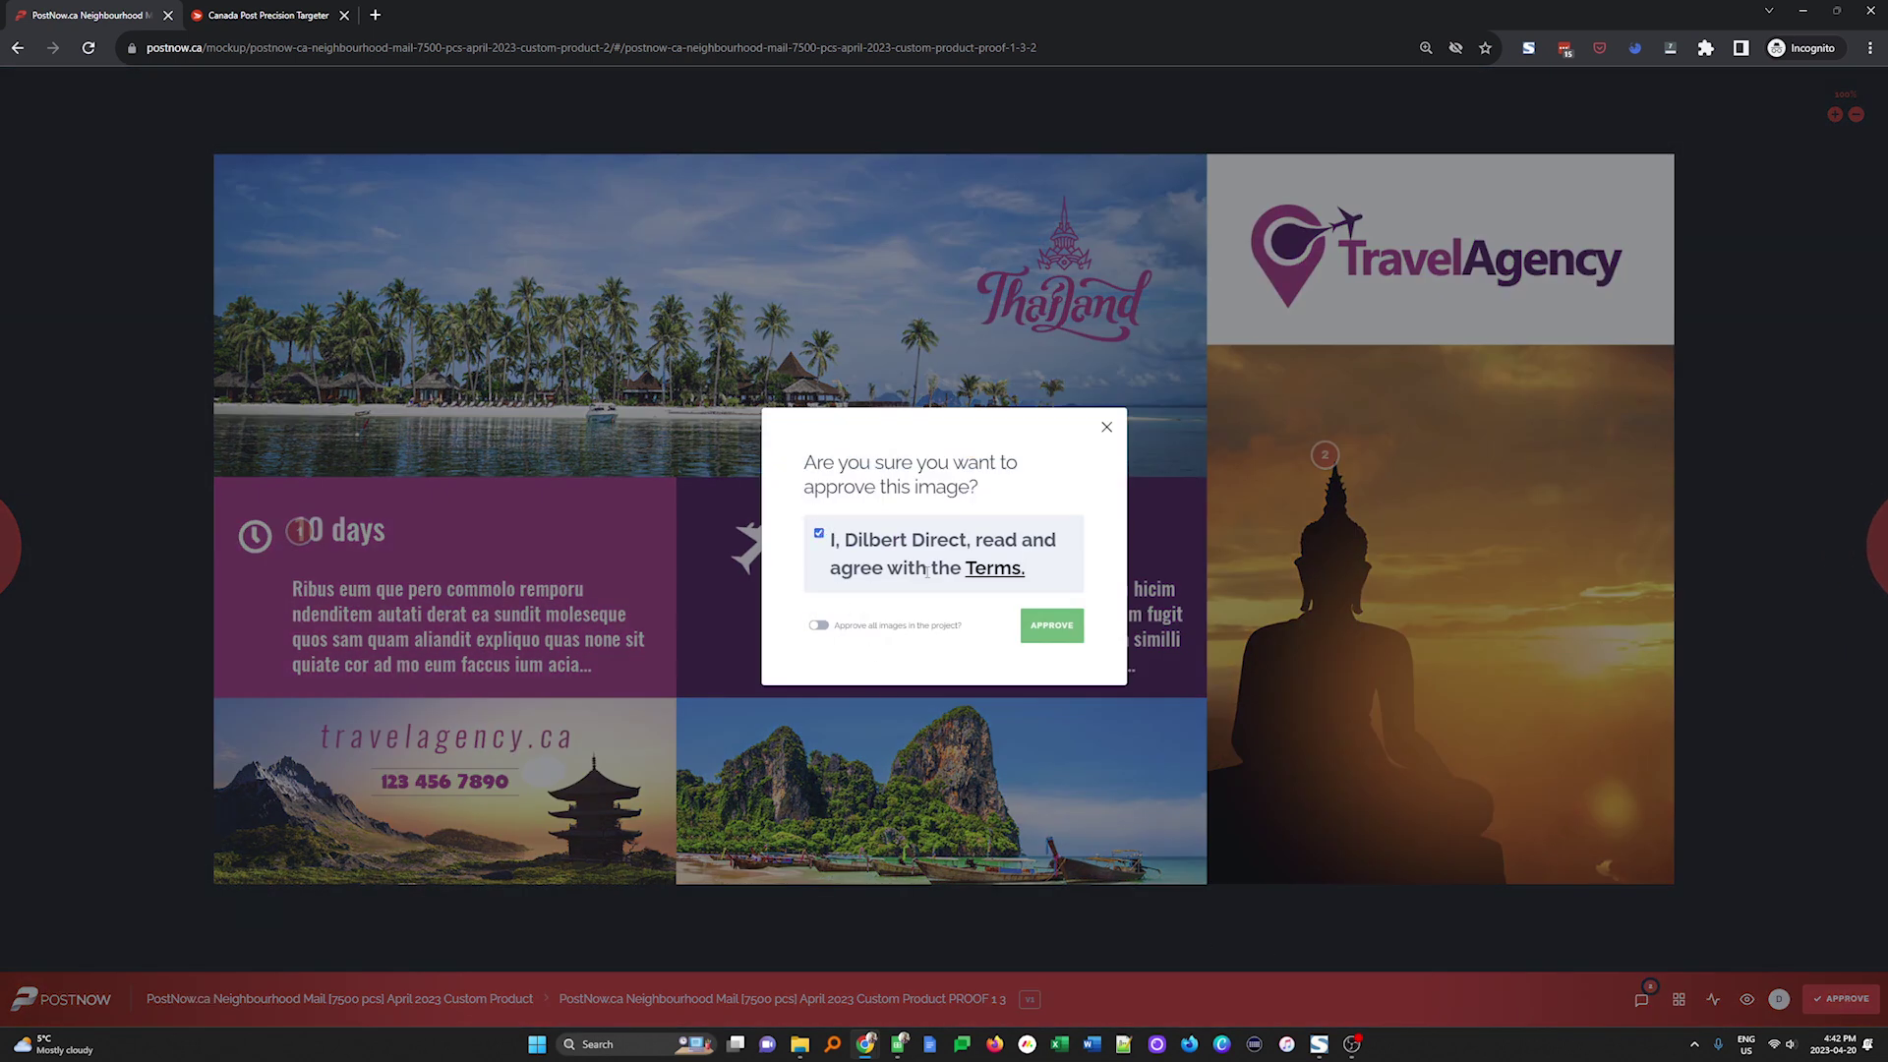
click(995, 568)
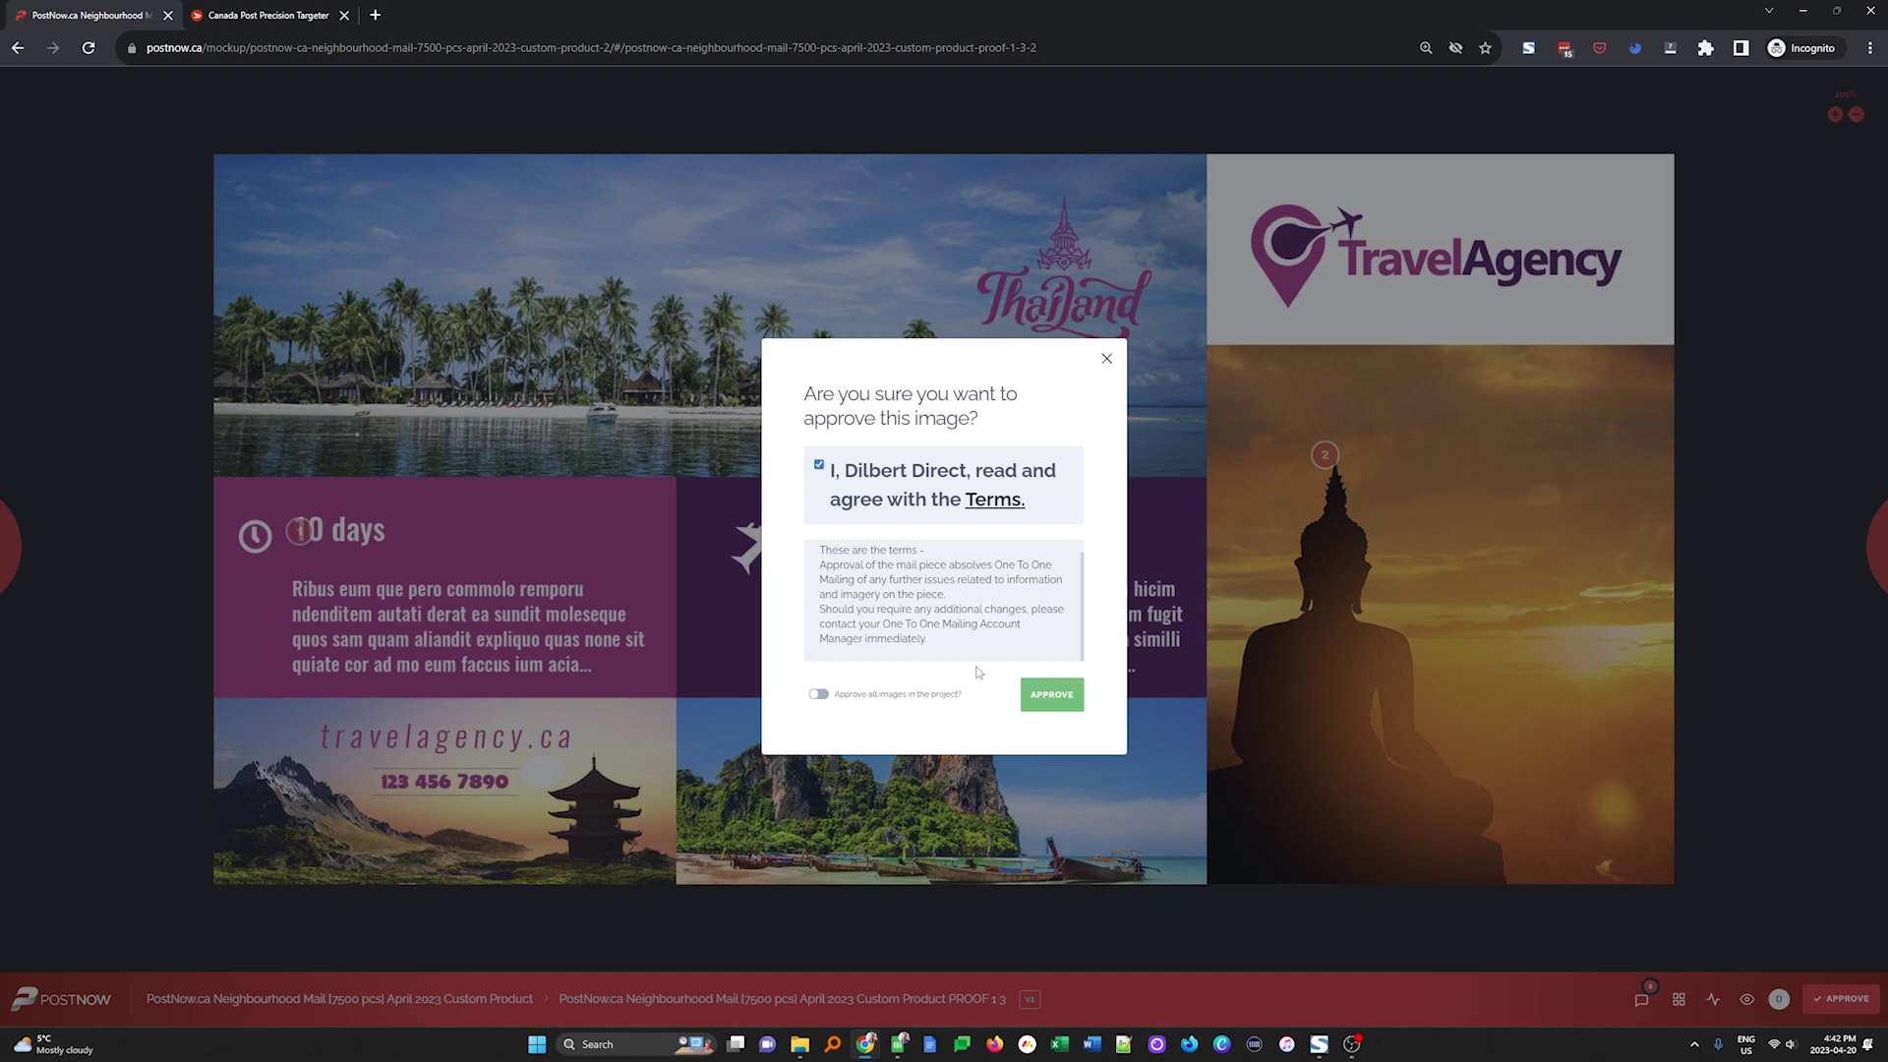
click(824, 696)
click(1050, 695)
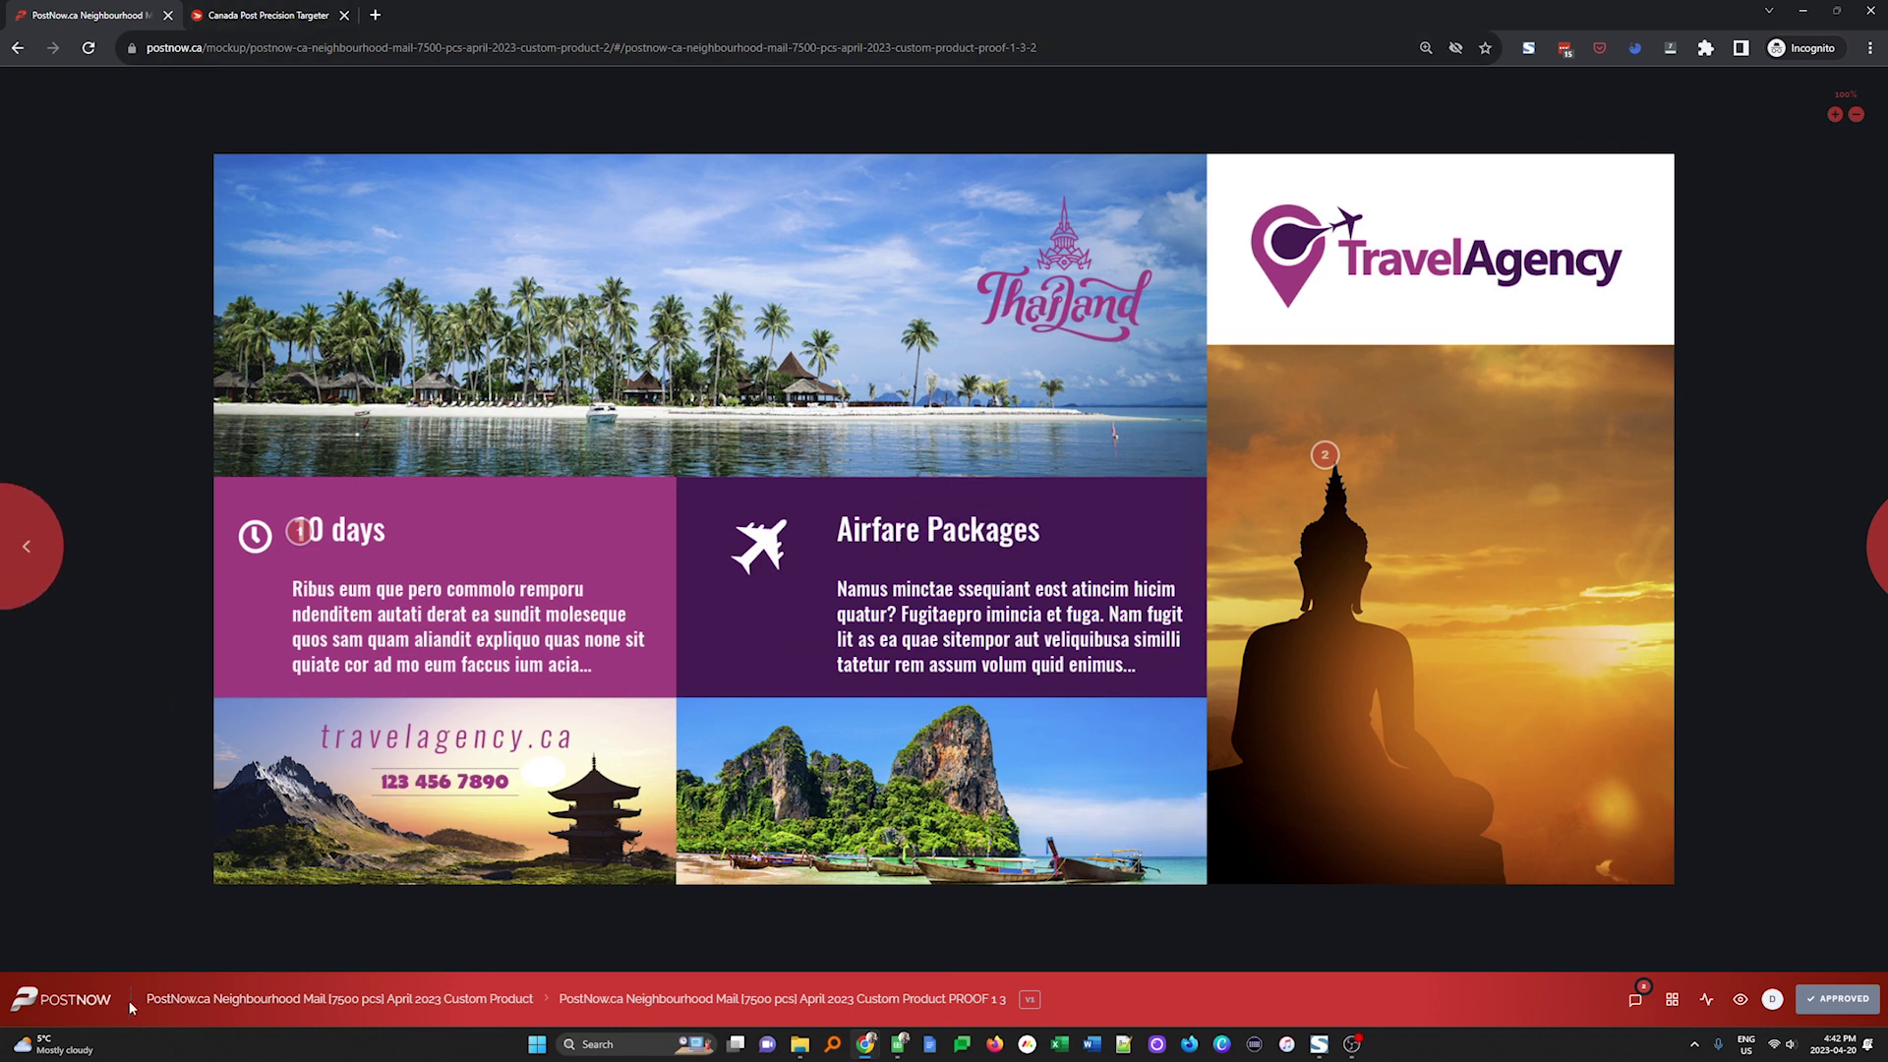
Step: Return via back history to Project Proofing and check the approved 7500 pcs April 2023 project
right_click(18, 47)
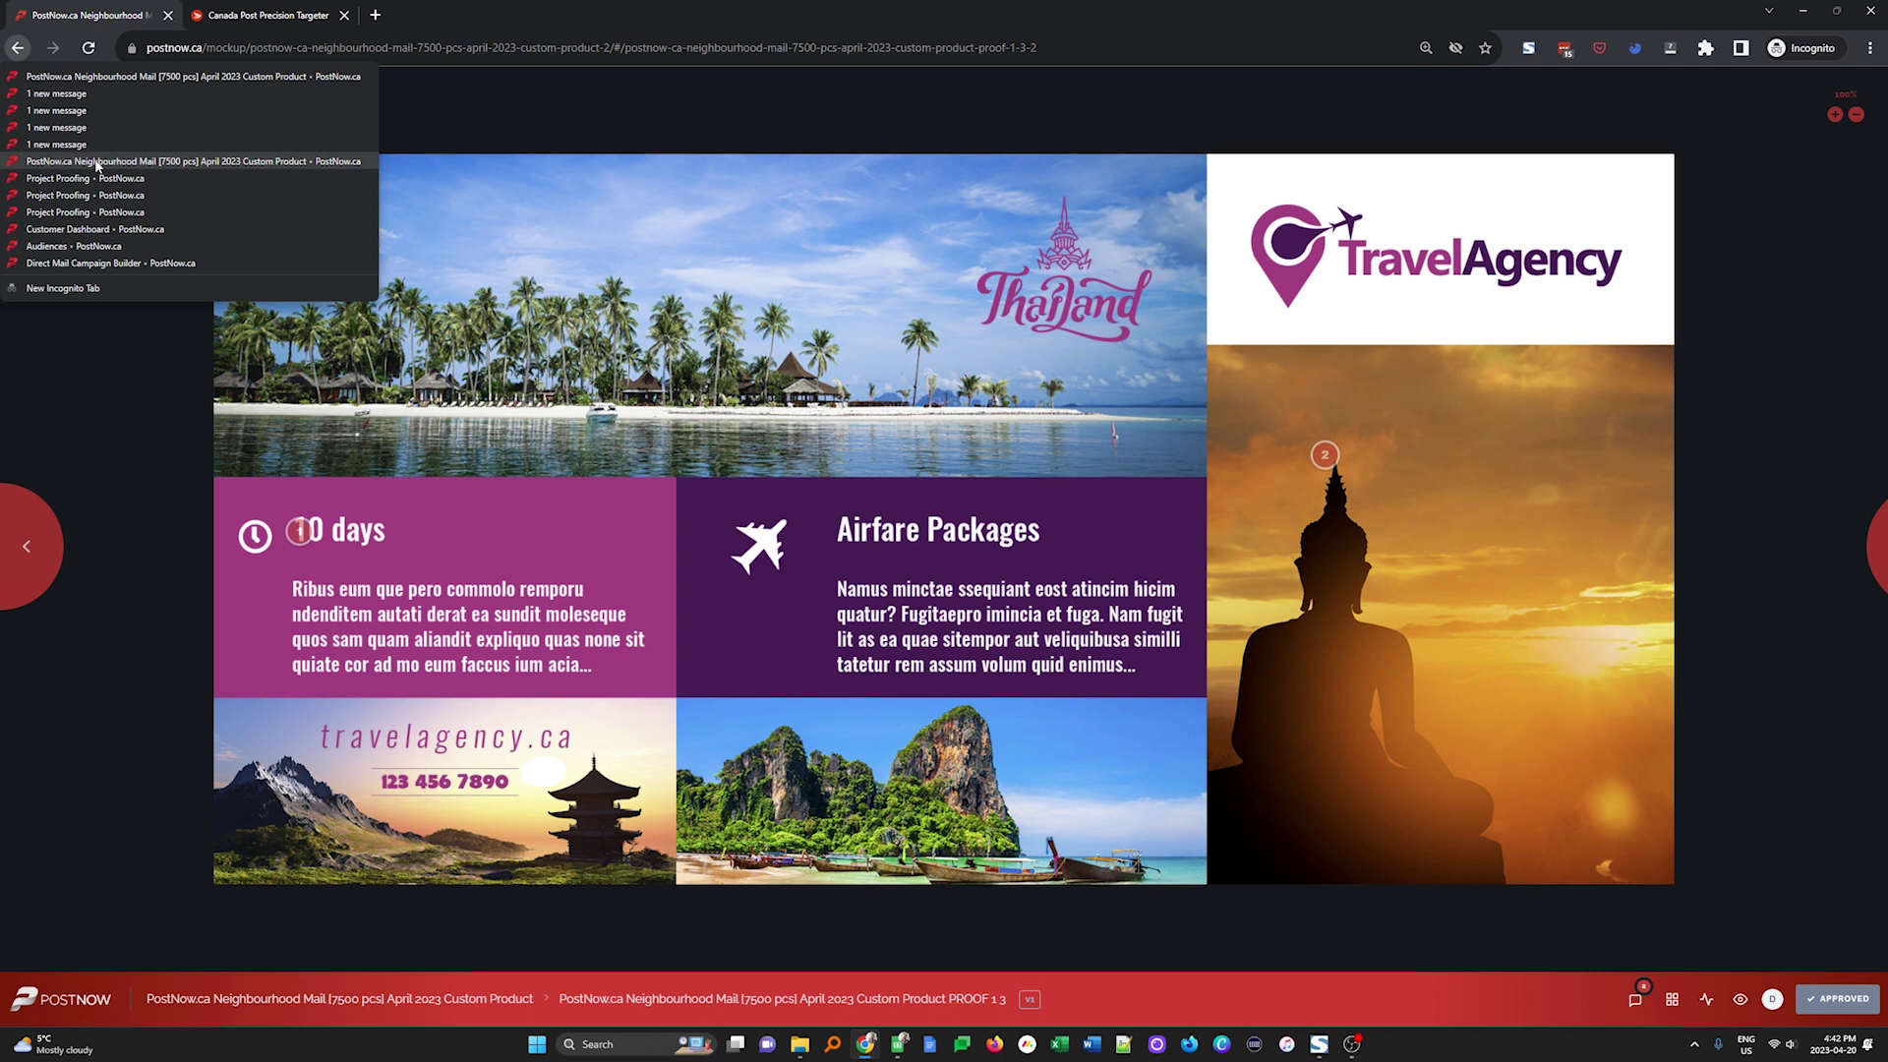
click(114, 175)
right_click(18, 47)
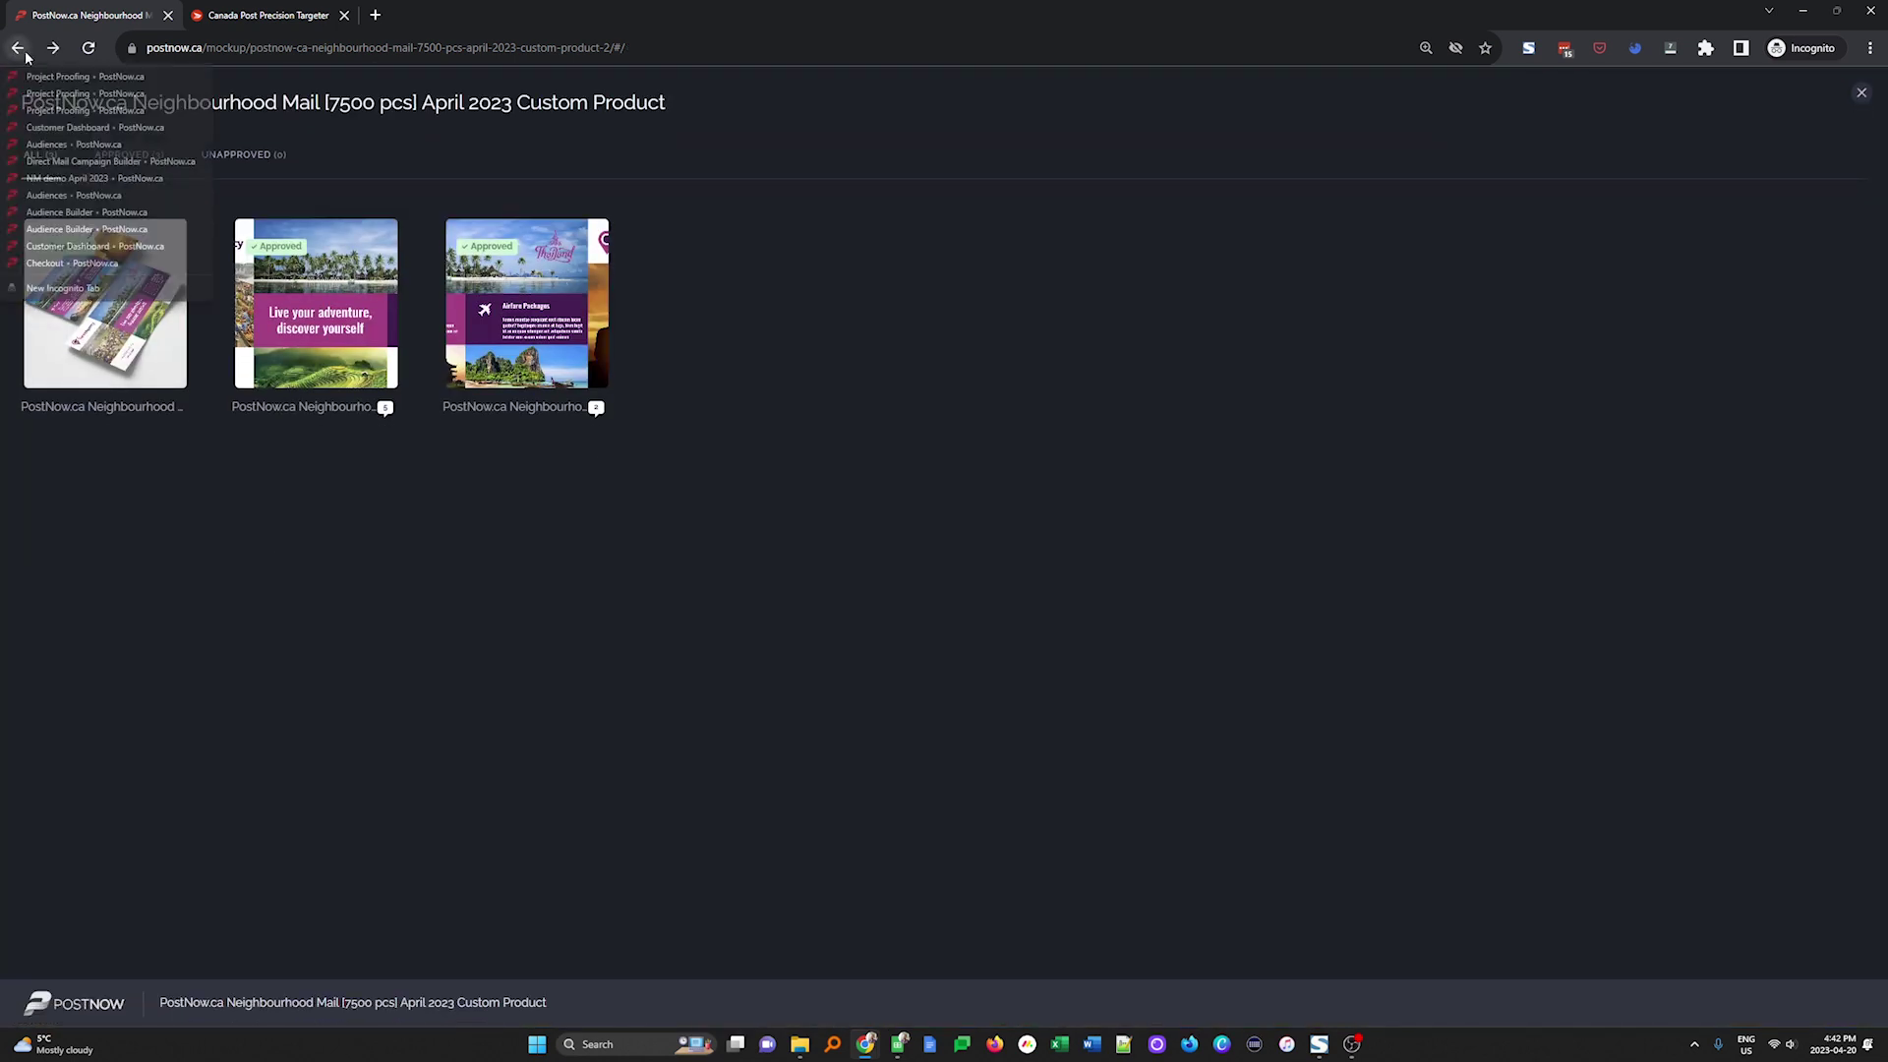
click(61, 110)
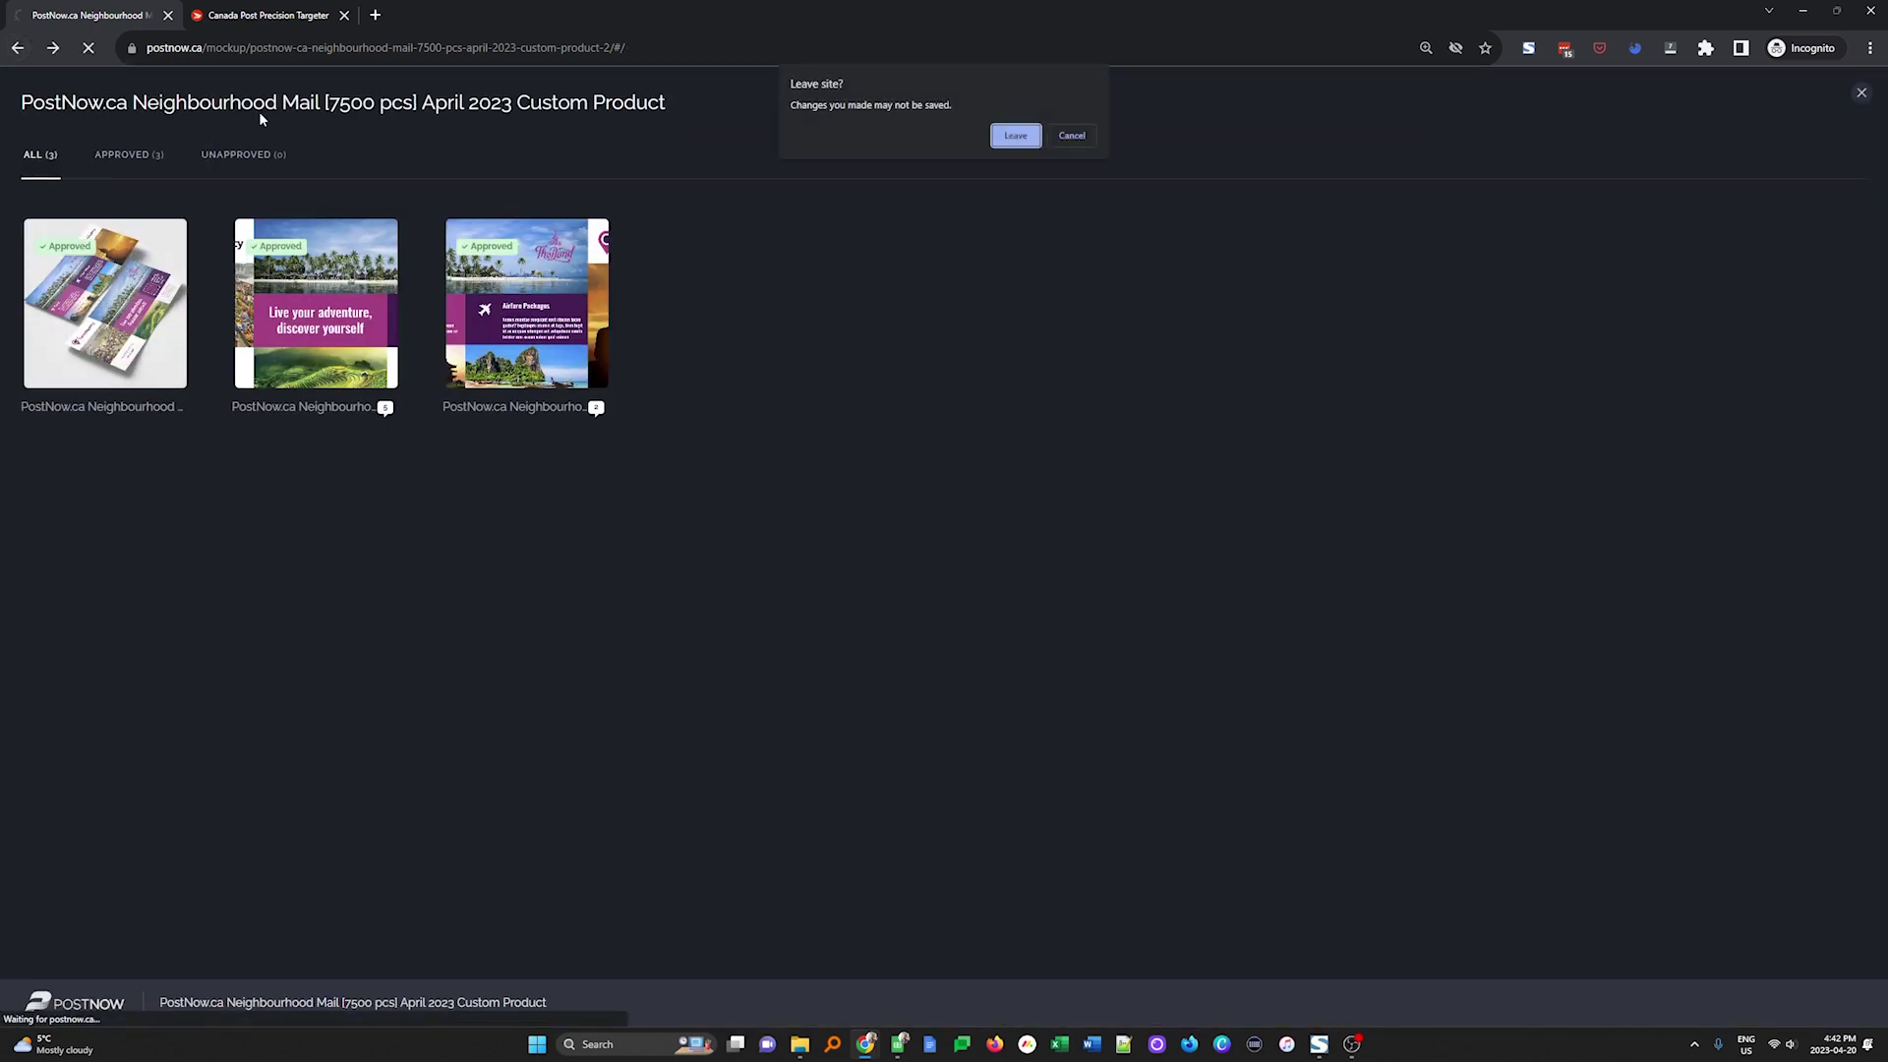
click(1005, 130)
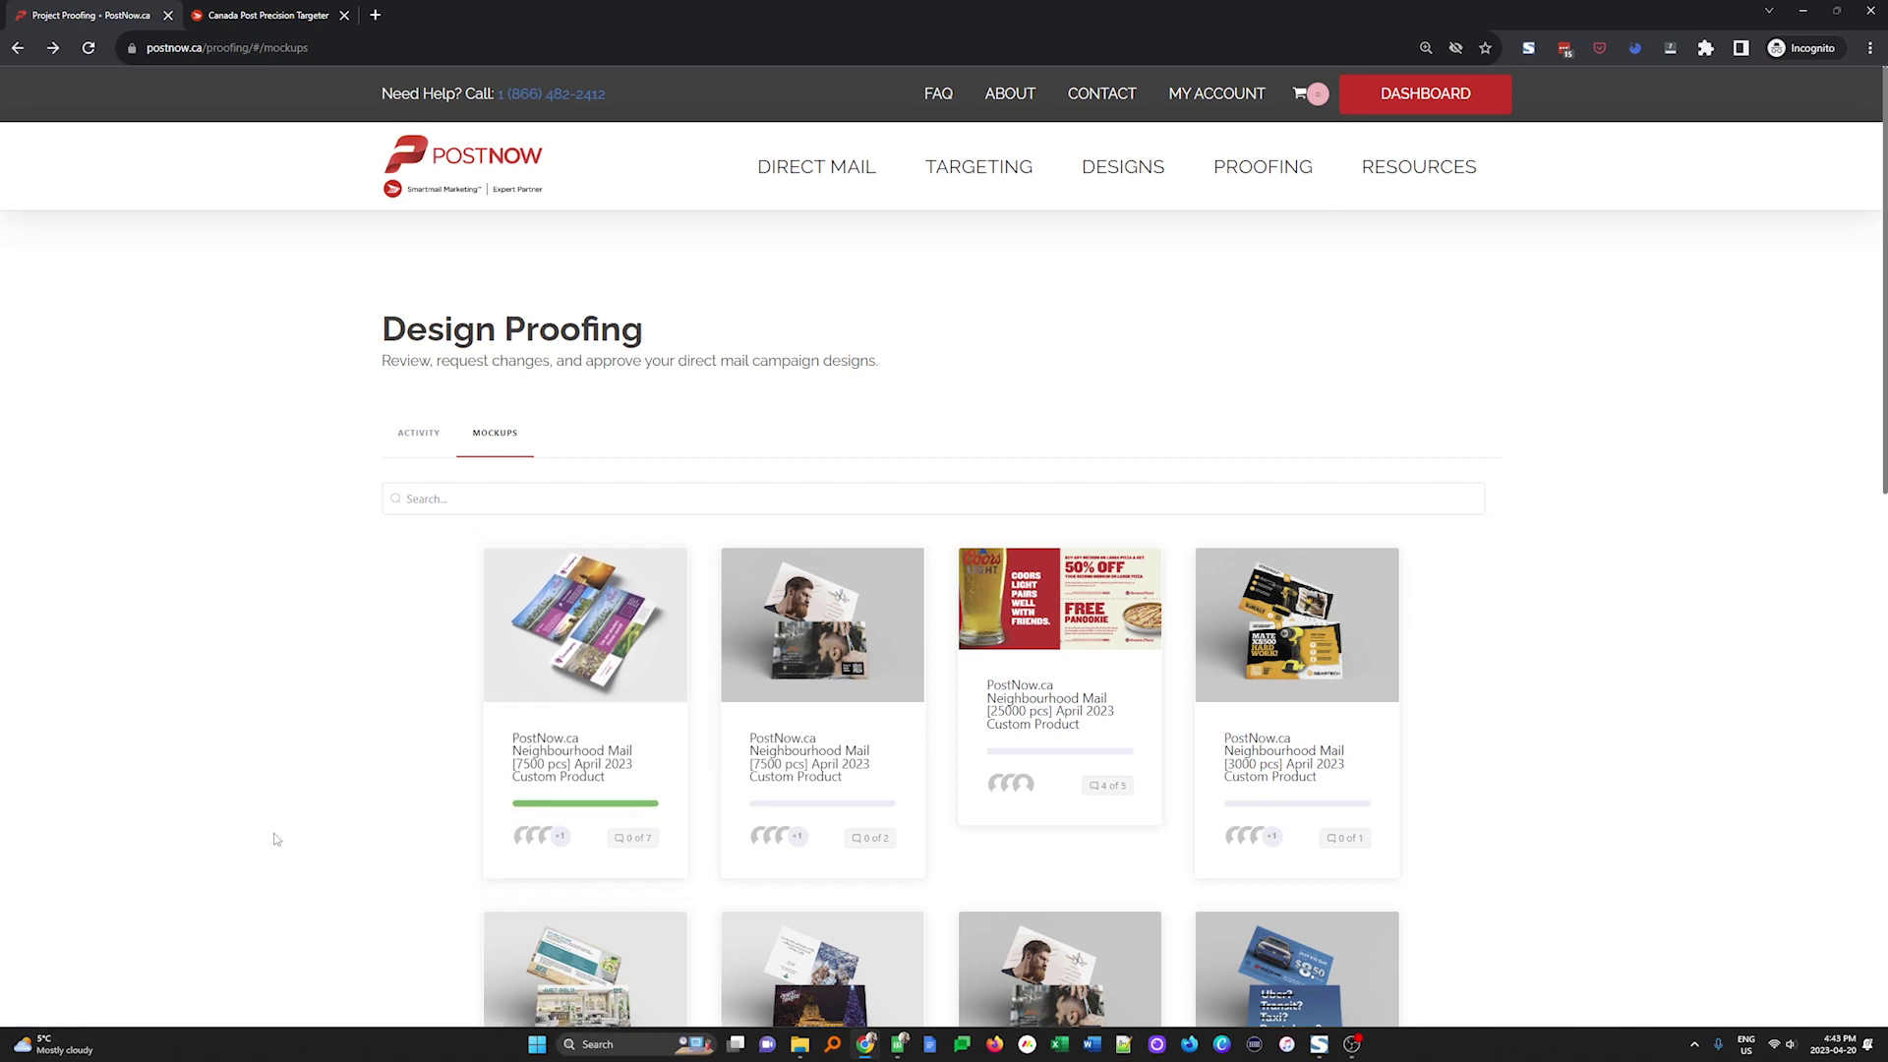
scroll(276, 839, down, 2)
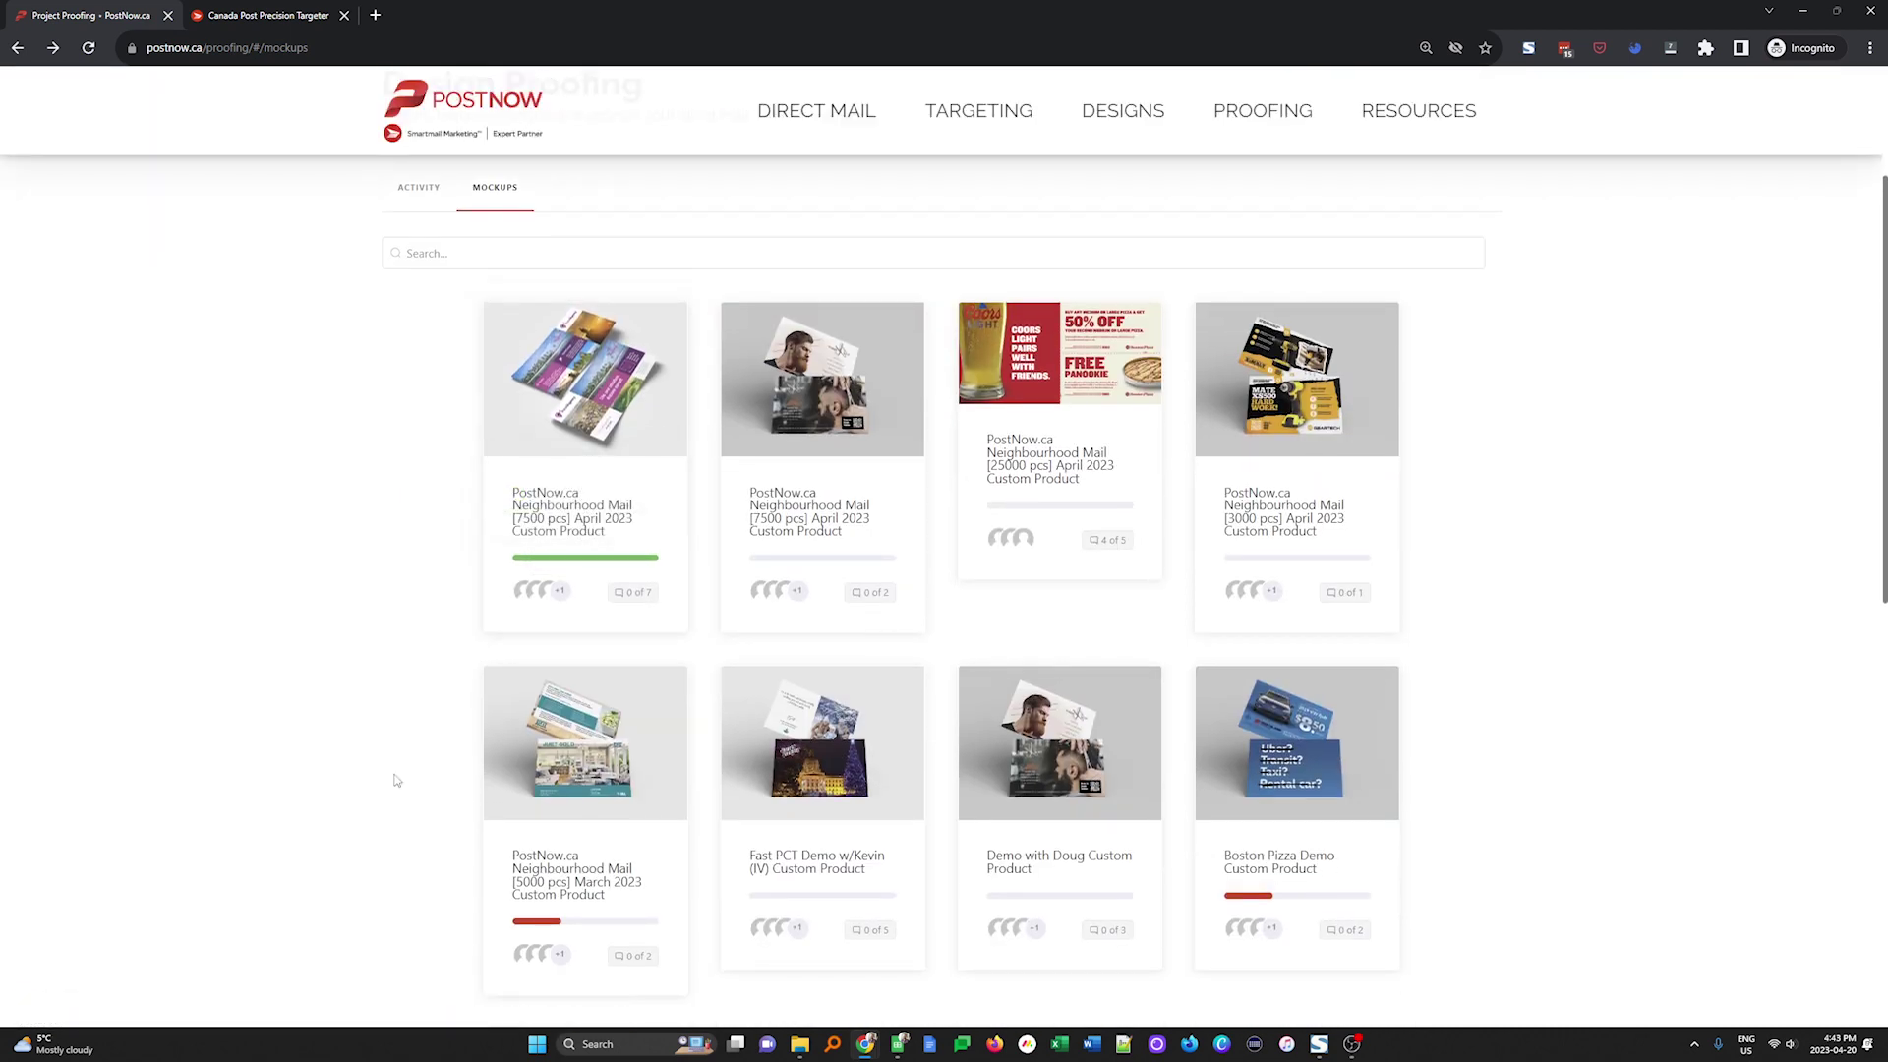
scroll(396, 780, up, 2)
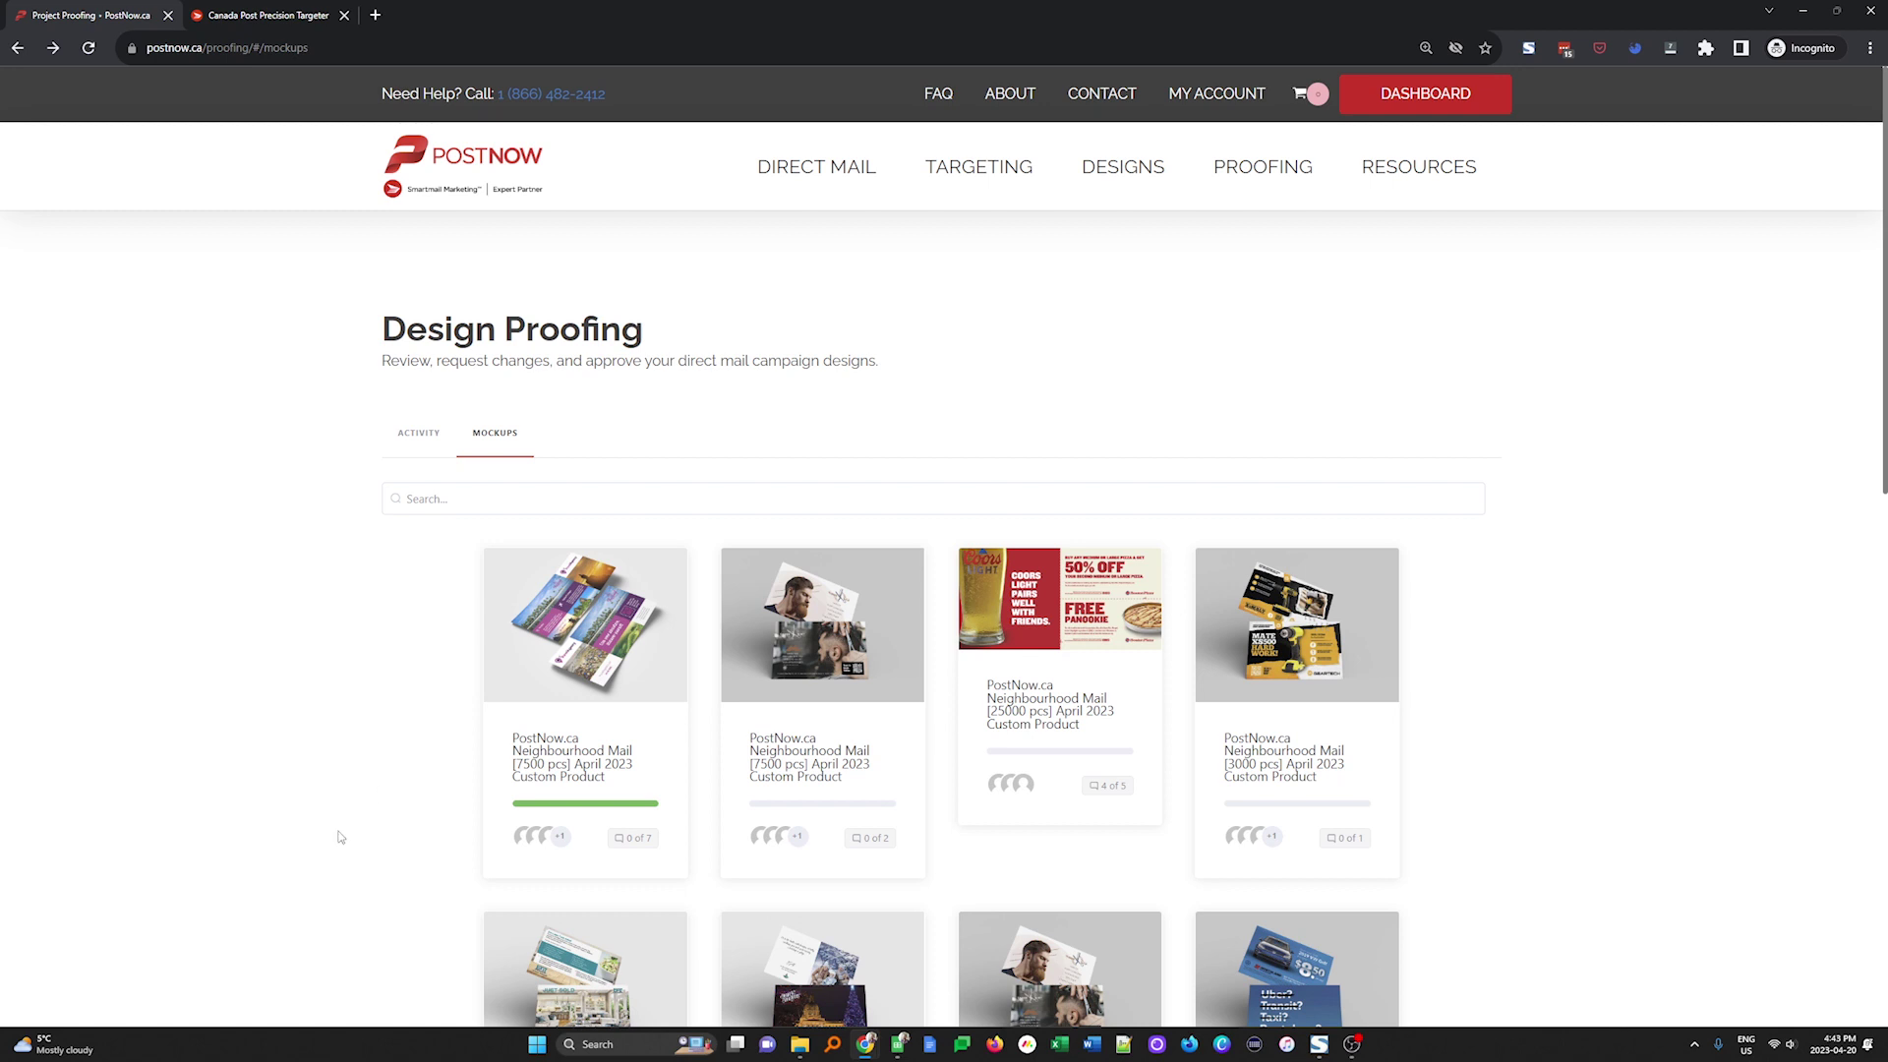